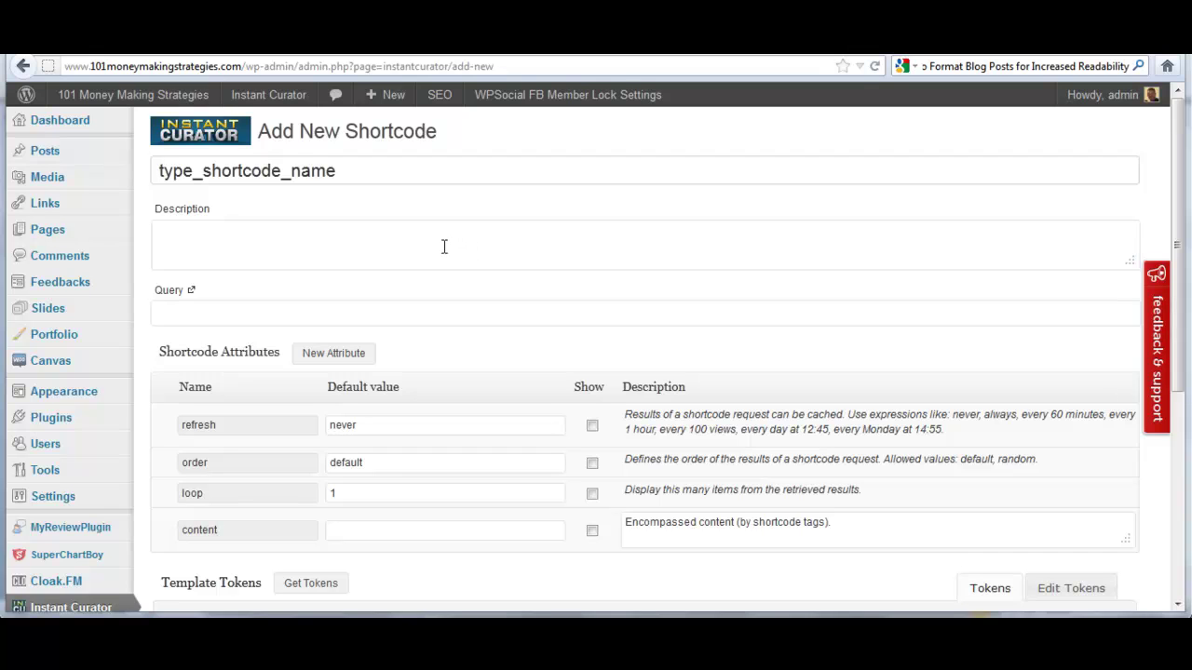
Name the new shortcode mri and describe it as "RSS Feed from the MarketingResourceIndex.com site."
left_click_drag(345, 171, 145, 176)
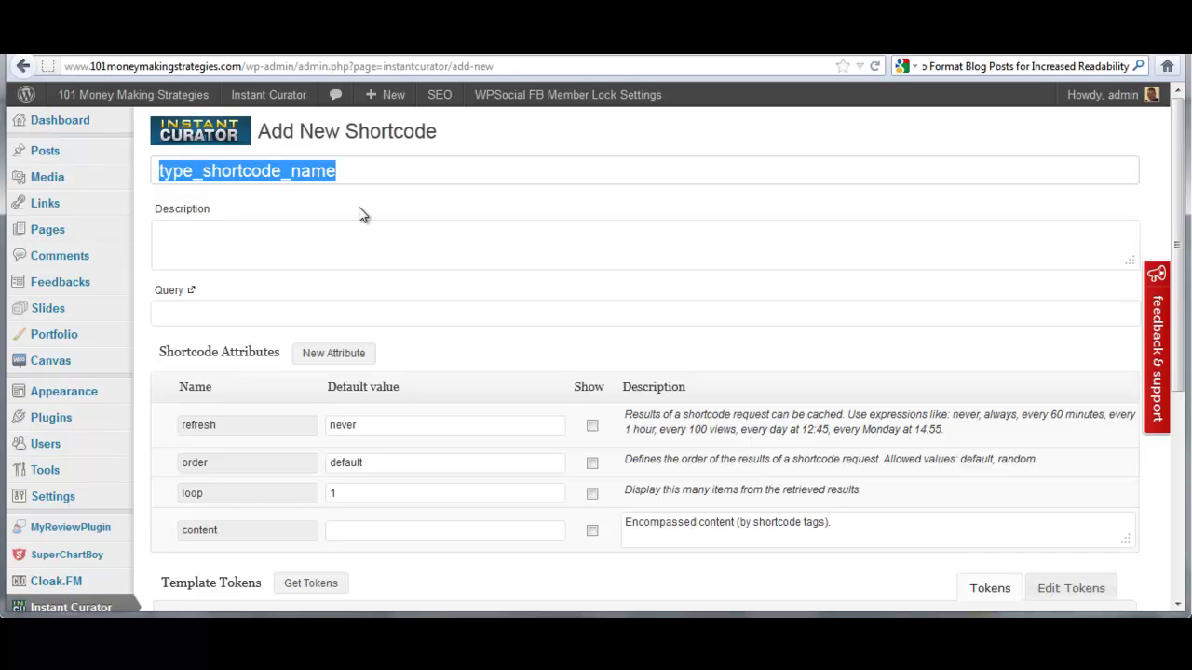
type("mri")
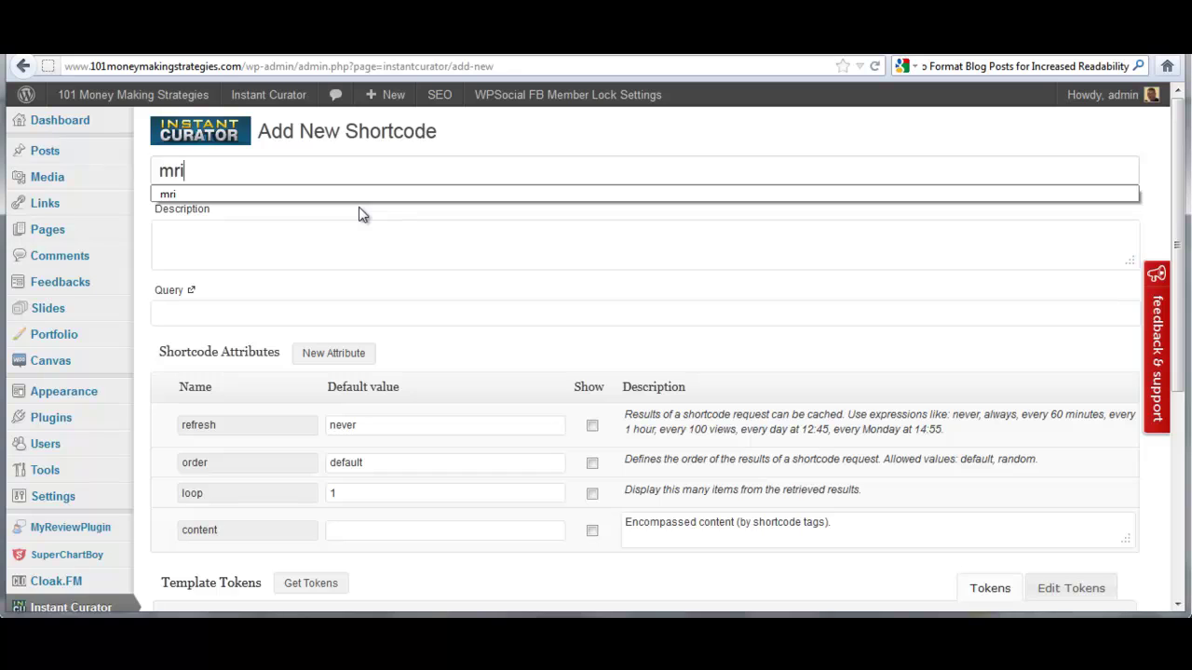
left_click(369, 235)
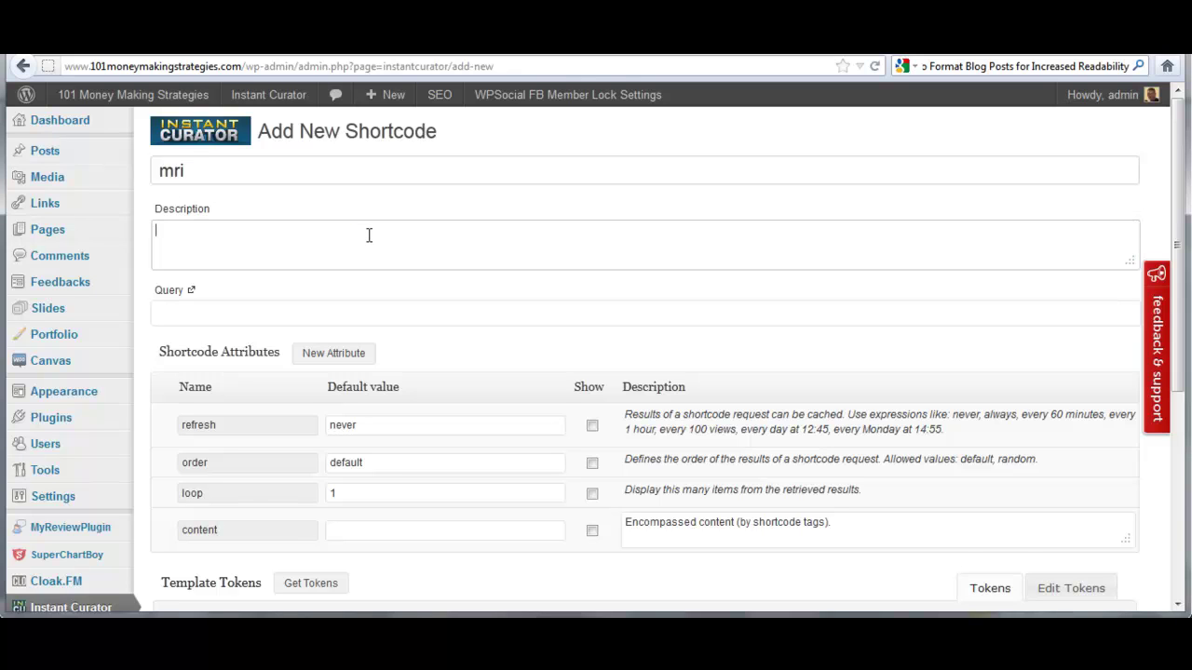
type("RSS Feed from the Marketing")
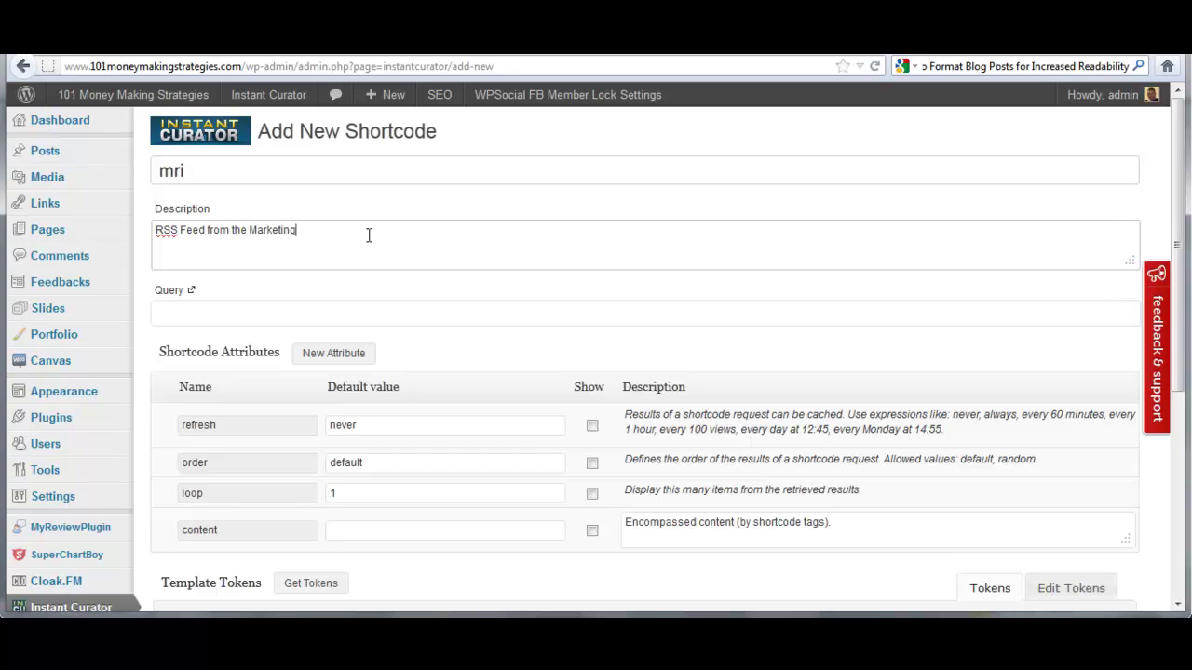
type("ResourceIndex.com site.")
left_click(242, 317)
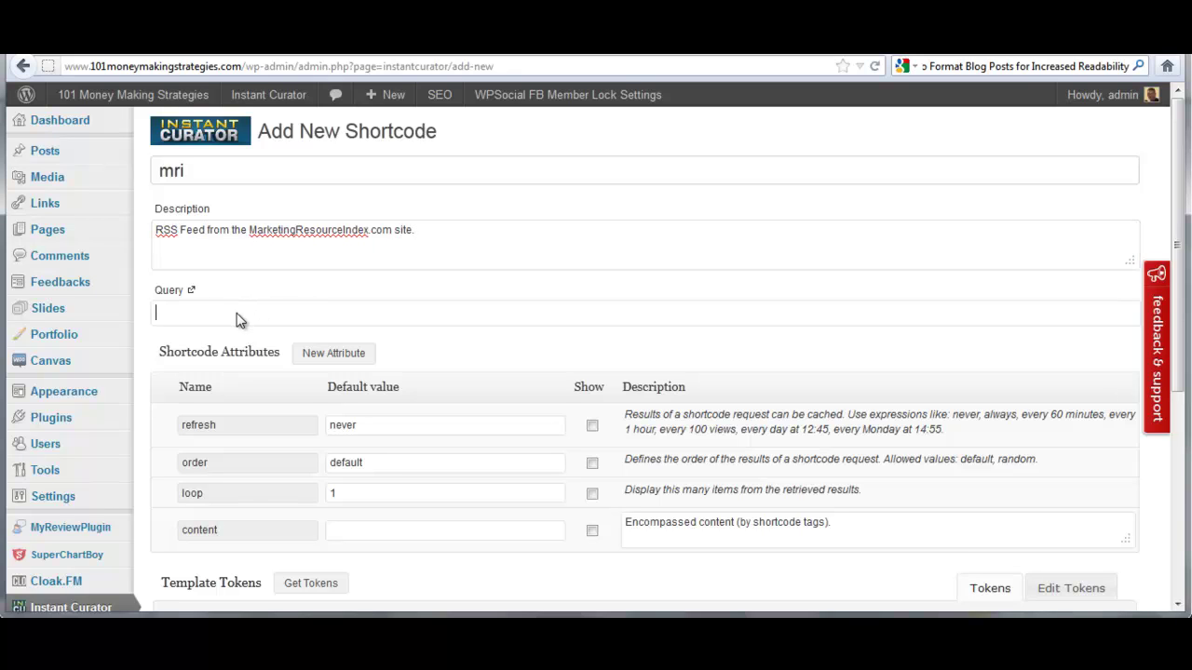
type("http://www.marketingresourceindex.com")
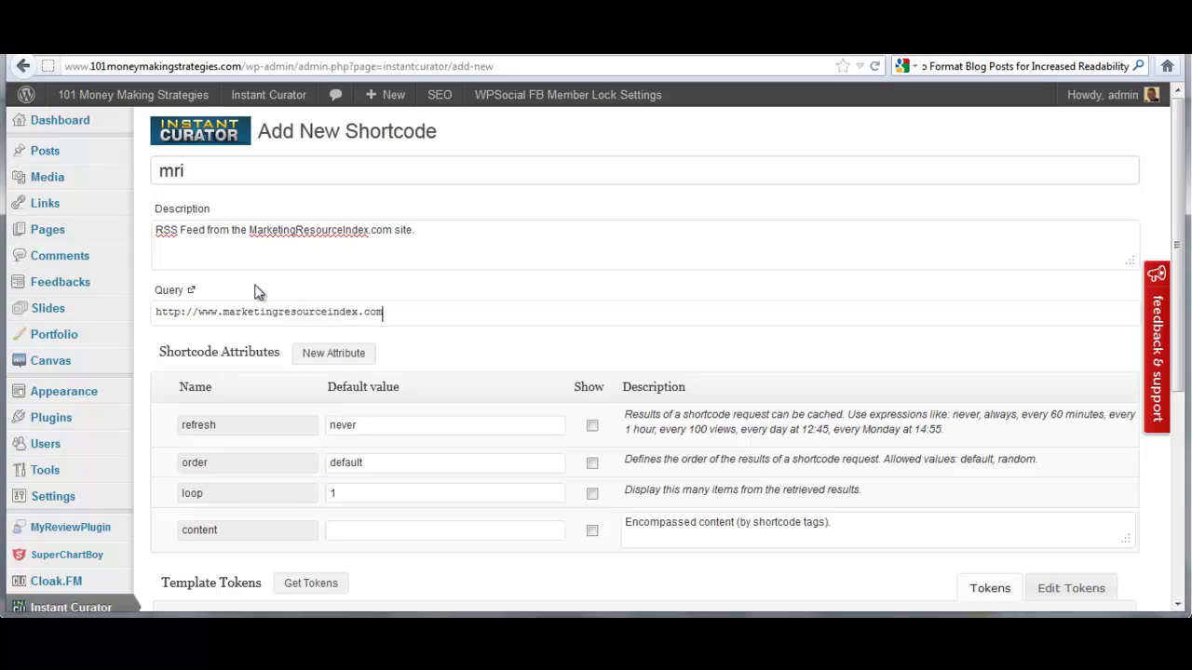
type("/feed")
scroll(536, 287, "down", 1)
scroll(537, 287, "down", 1)
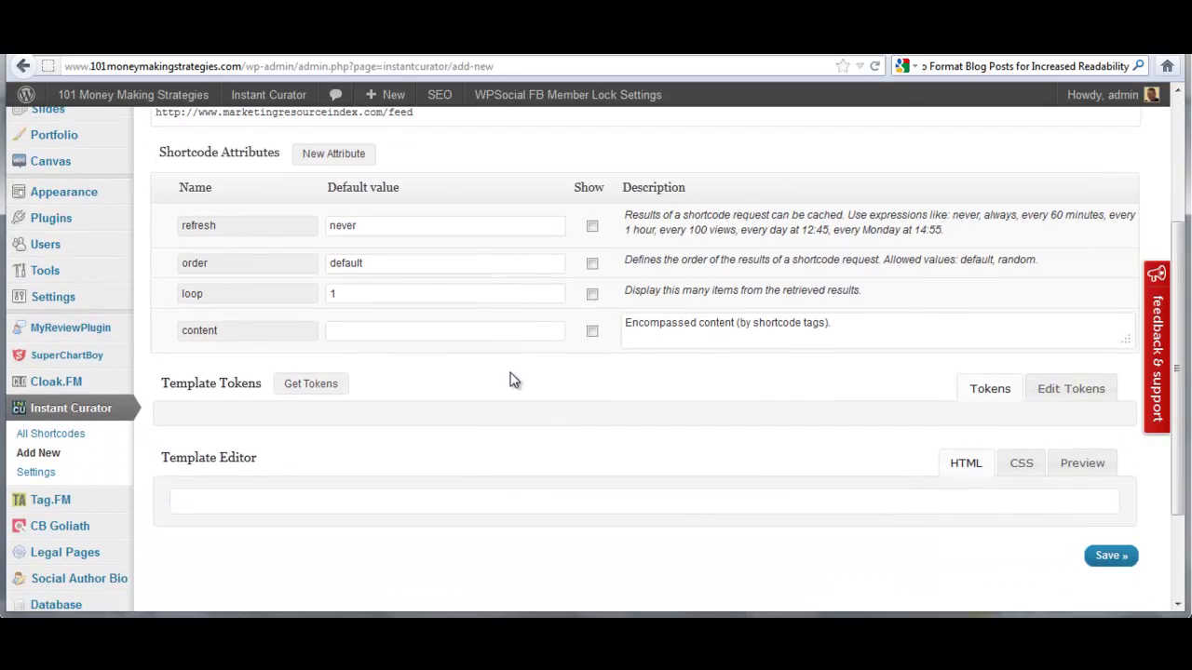
left_click(303, 390)
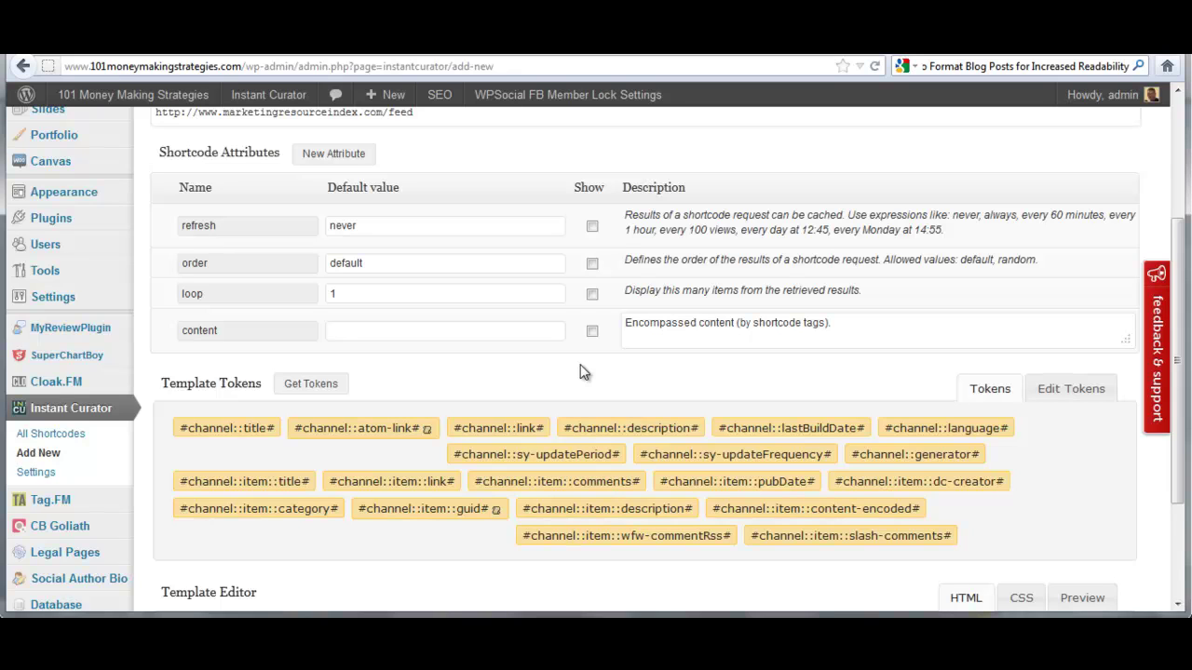
Examine the retrieved template tokens and their editable paths, names, visibility settings and descriptions, and return to the token overview
scroll(580, 370, "down", 1)
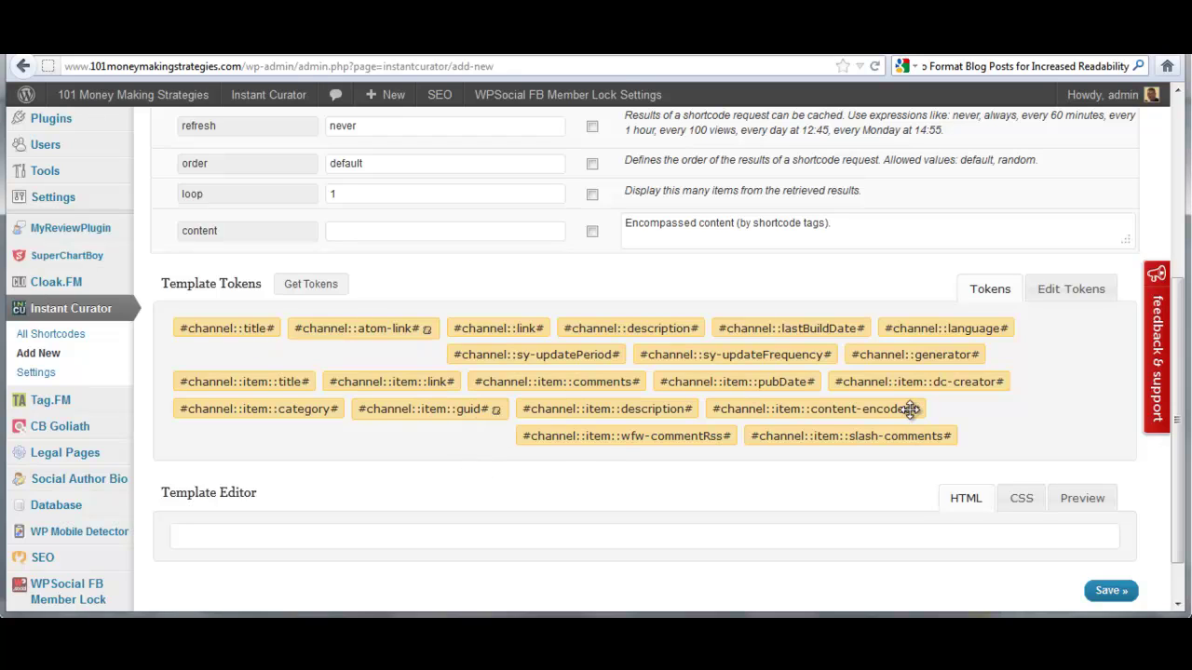
left_click(1073, 290)
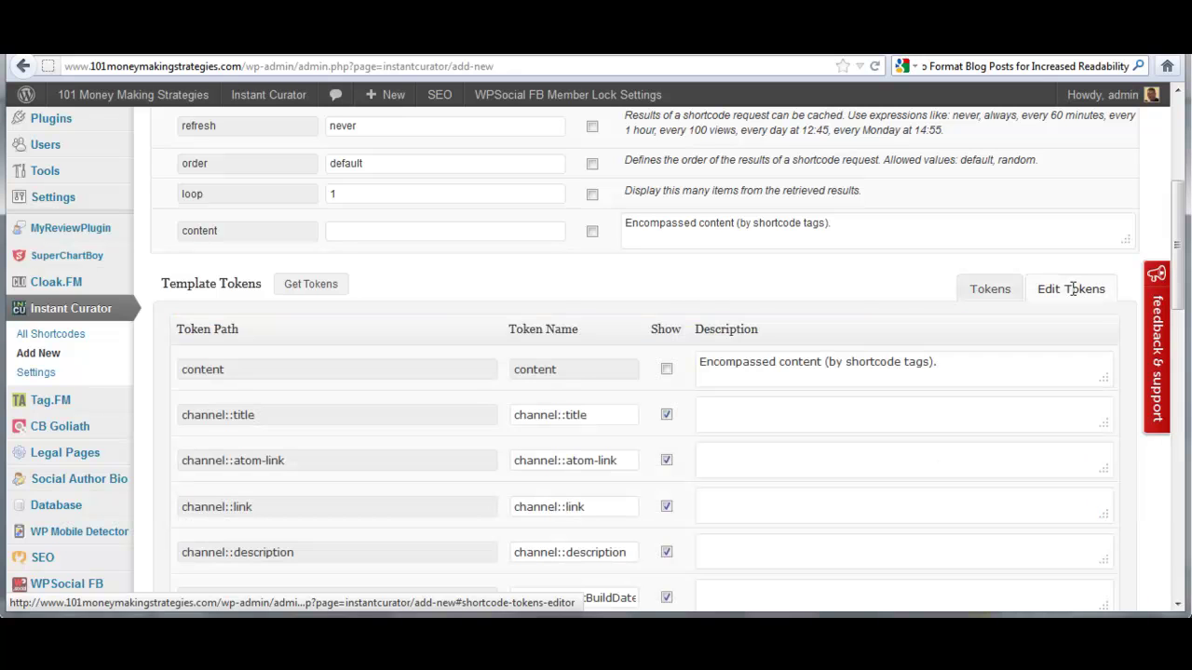
scroll(634, 298, "down", 2)
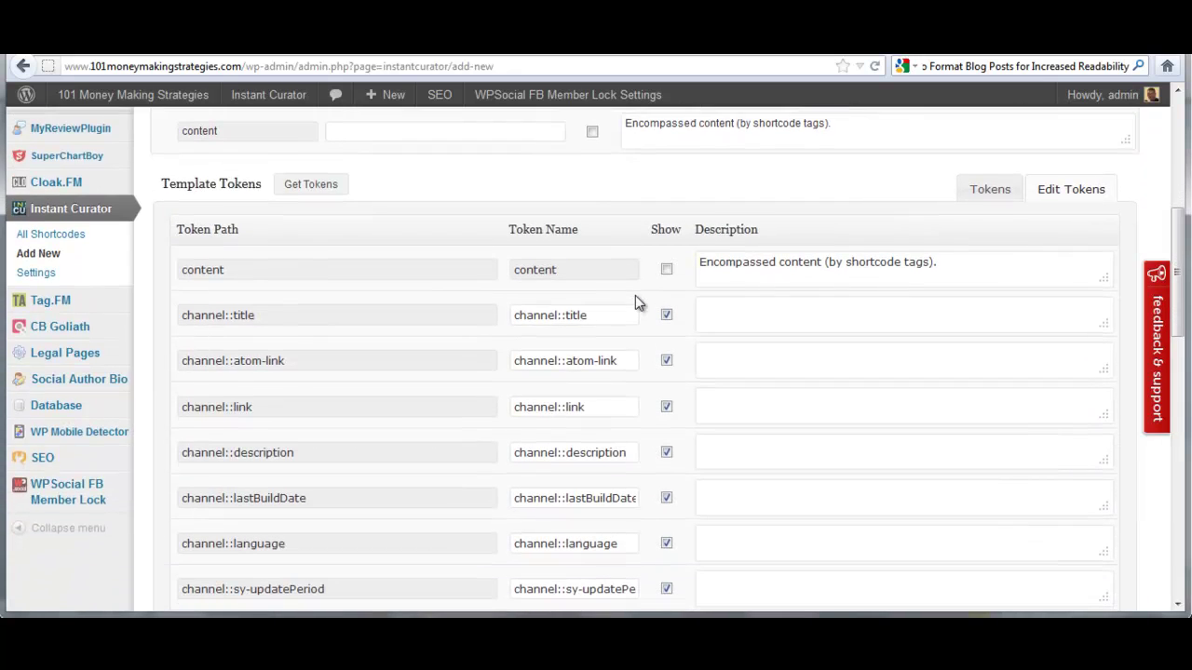
scroll(639, 300, "down", 2)
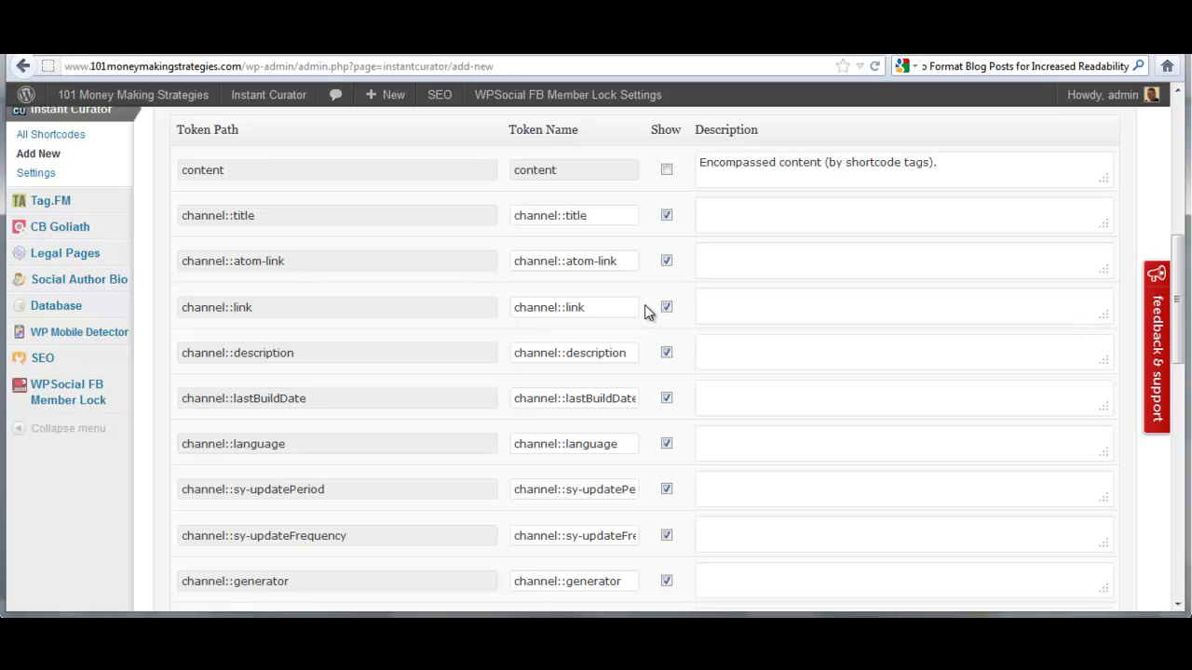
scroll(647, 310, "down", 5)
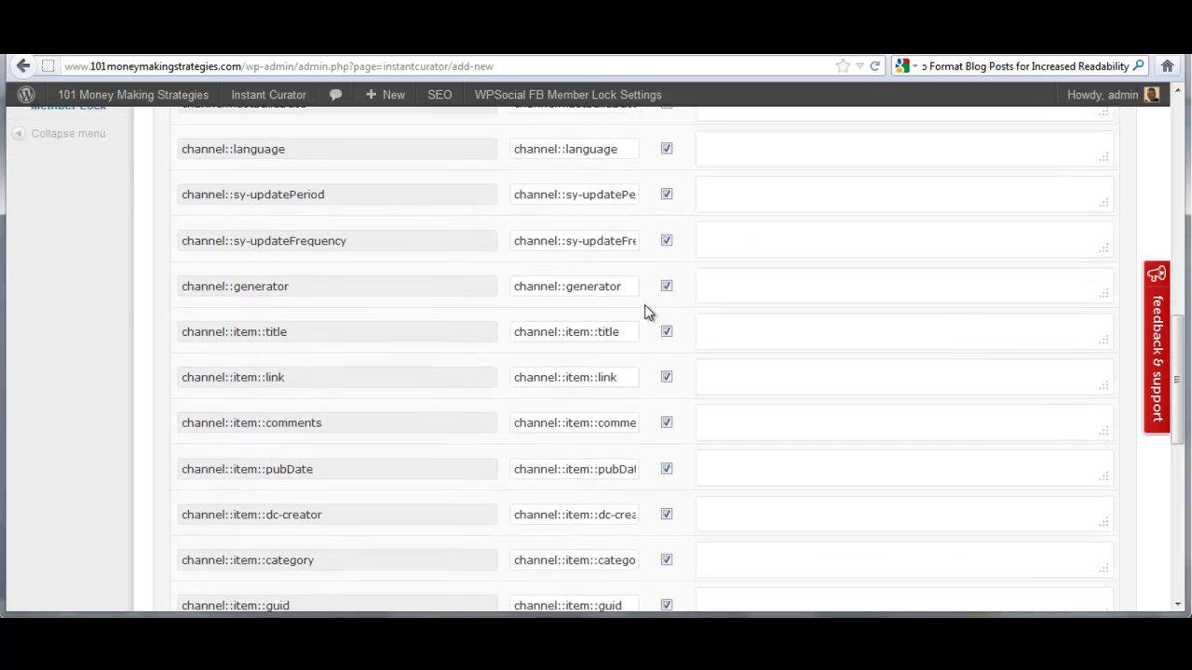
scroll(647, 310, "up", 3)
scroll(647, 310, "up", 3)
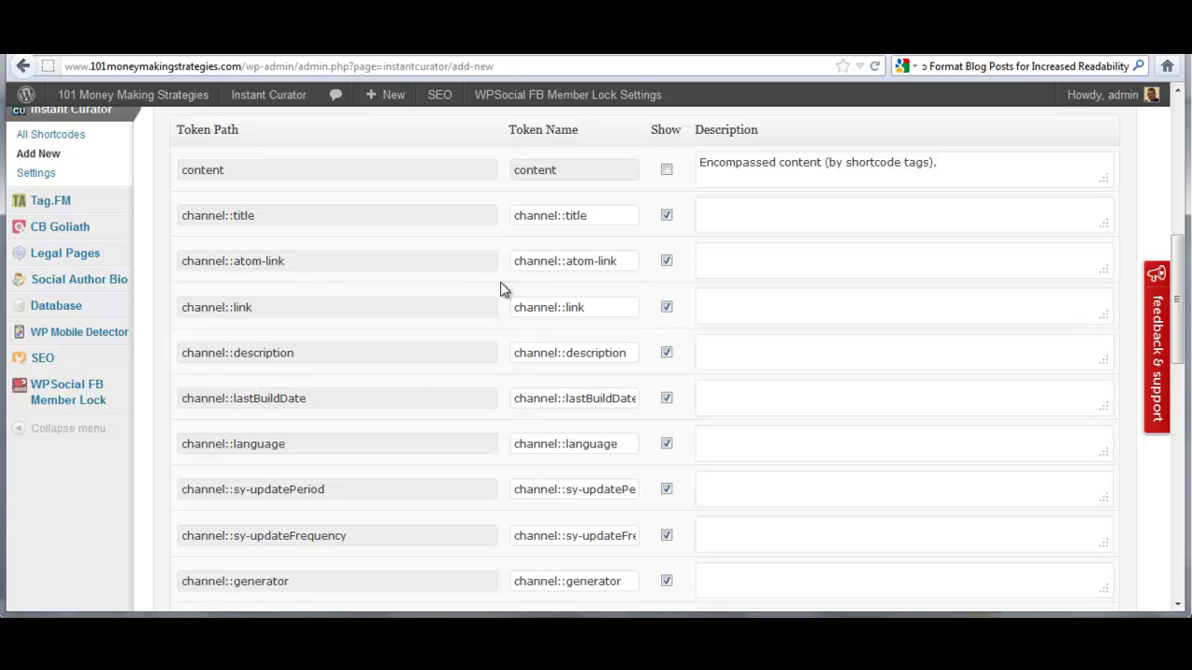
scroll(500, 289, "down", 5)
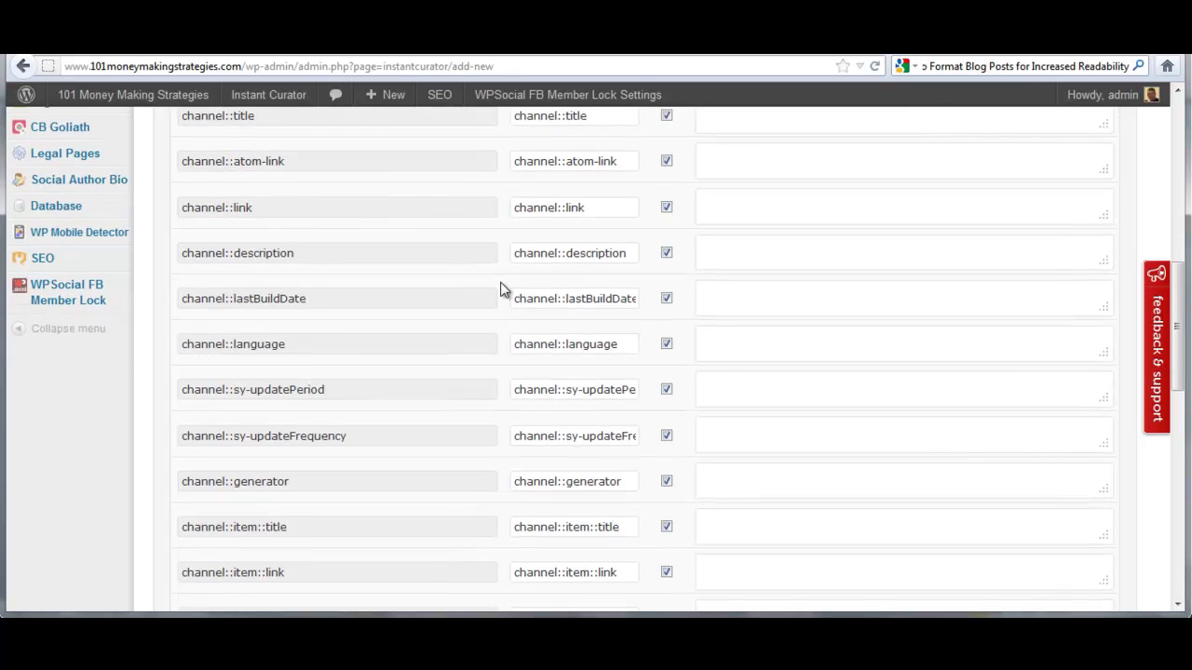
scroll(500, 289, "down", 5)
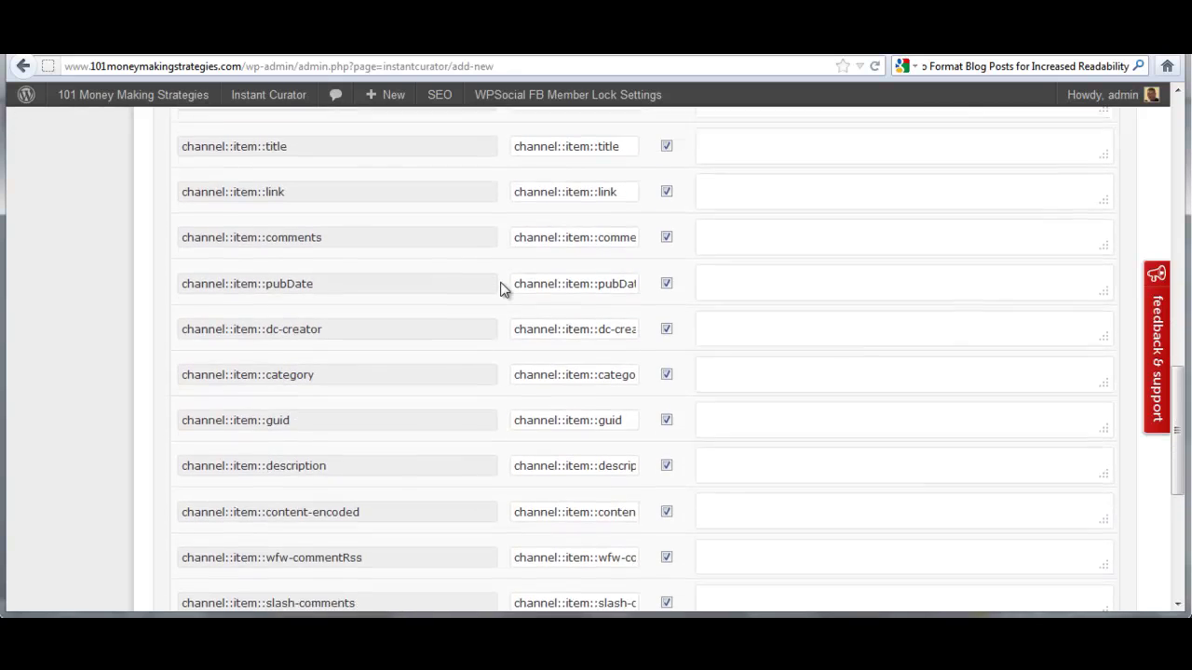
scroll(500, 289, "down", 2)
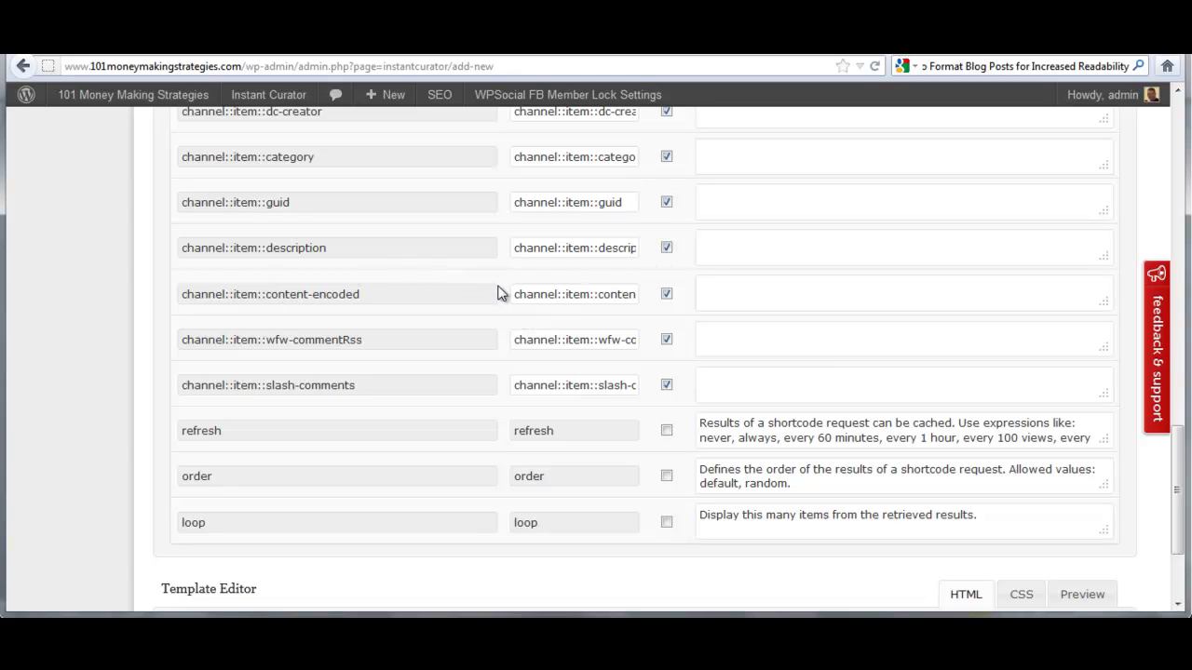
scroll(496, 289, "up", 6)
scroll(498, 293, "up", 6)
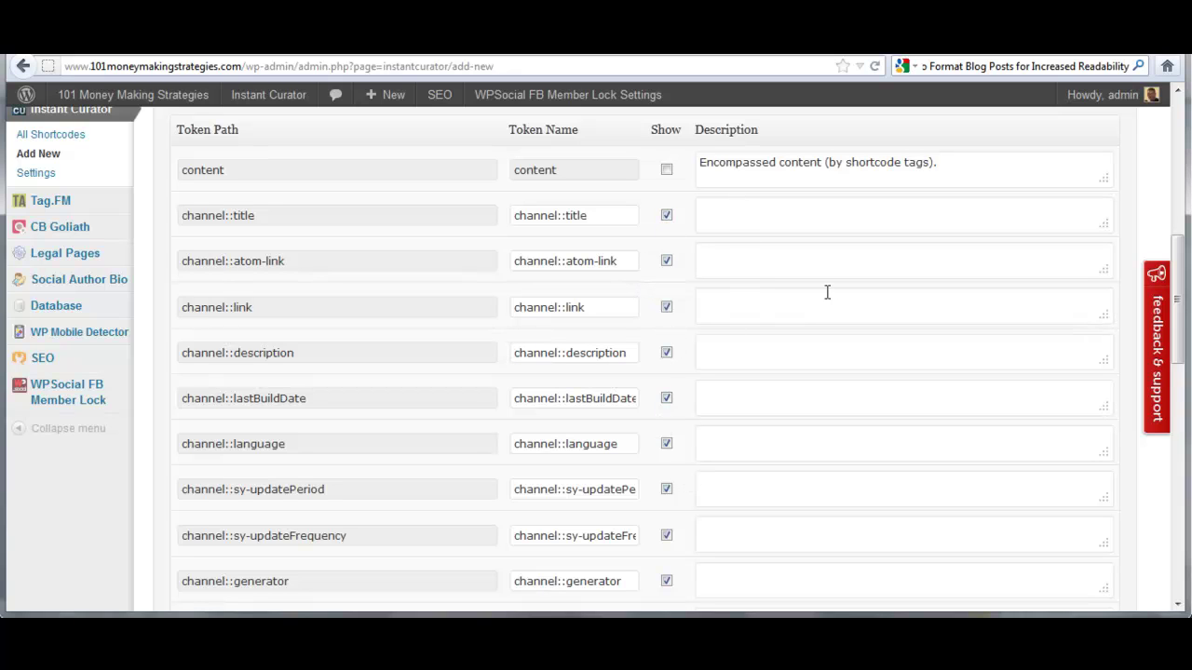
scroll(831, 289, "up", 1)
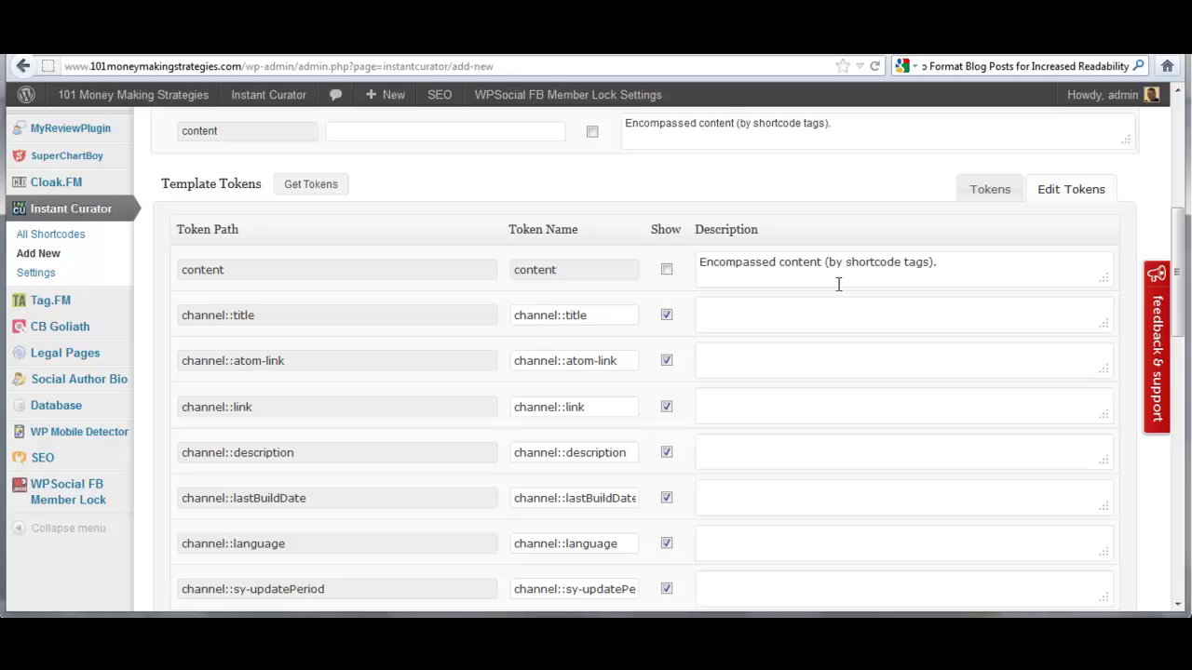
left_click(980, 193)
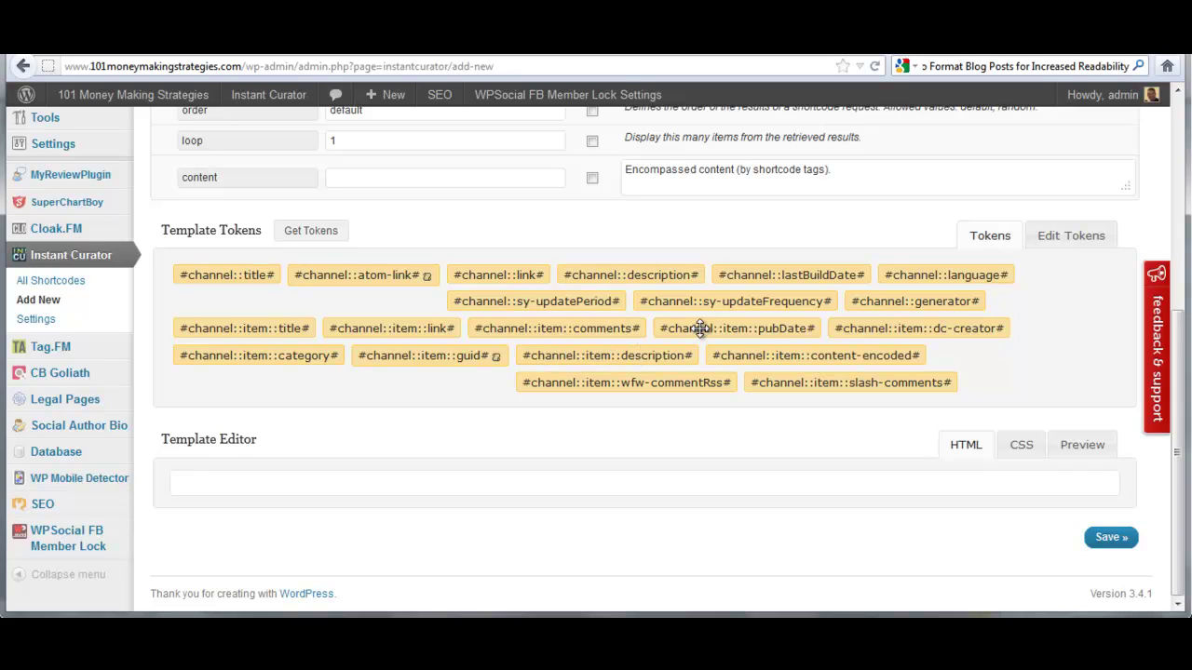
Try the #channel::title# token in the template with a preview of its output, and clear it again
left_click_drag(249, 275, 324, 488)
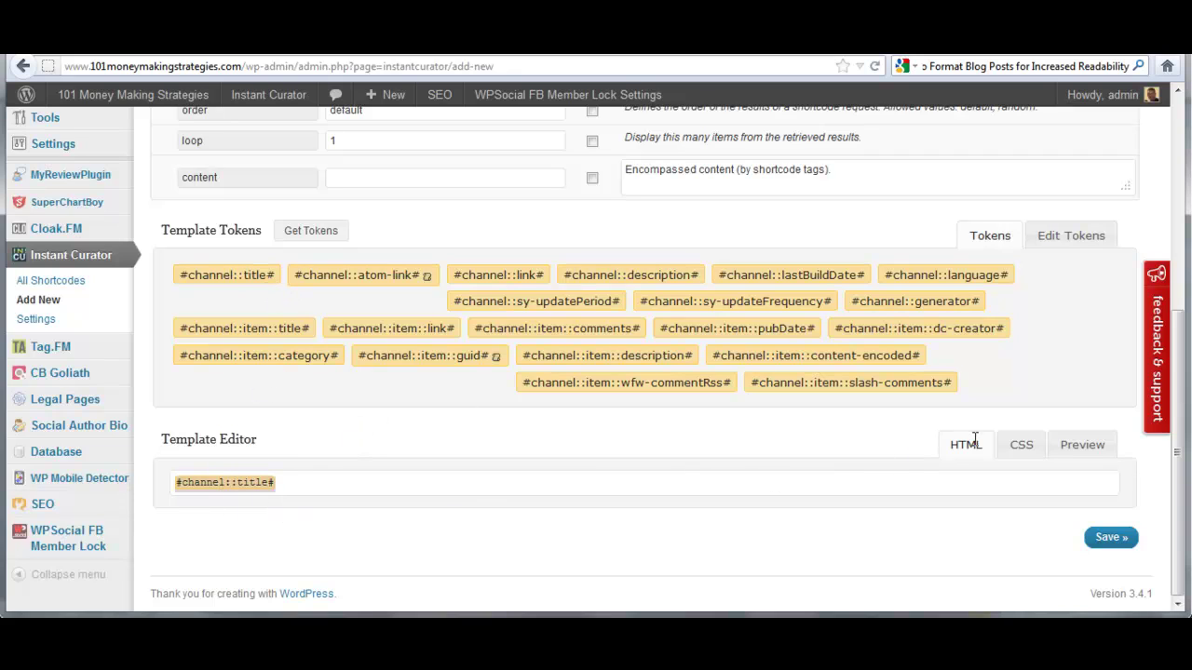
left_click(1083, 446)
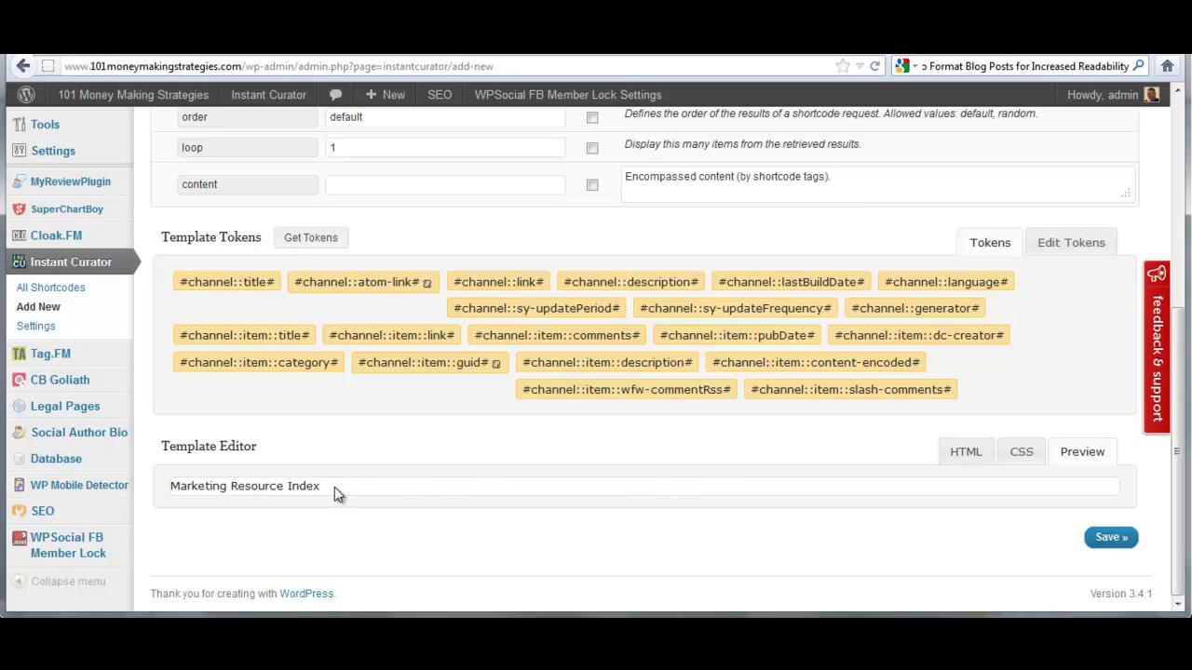
left_click(953, 452)
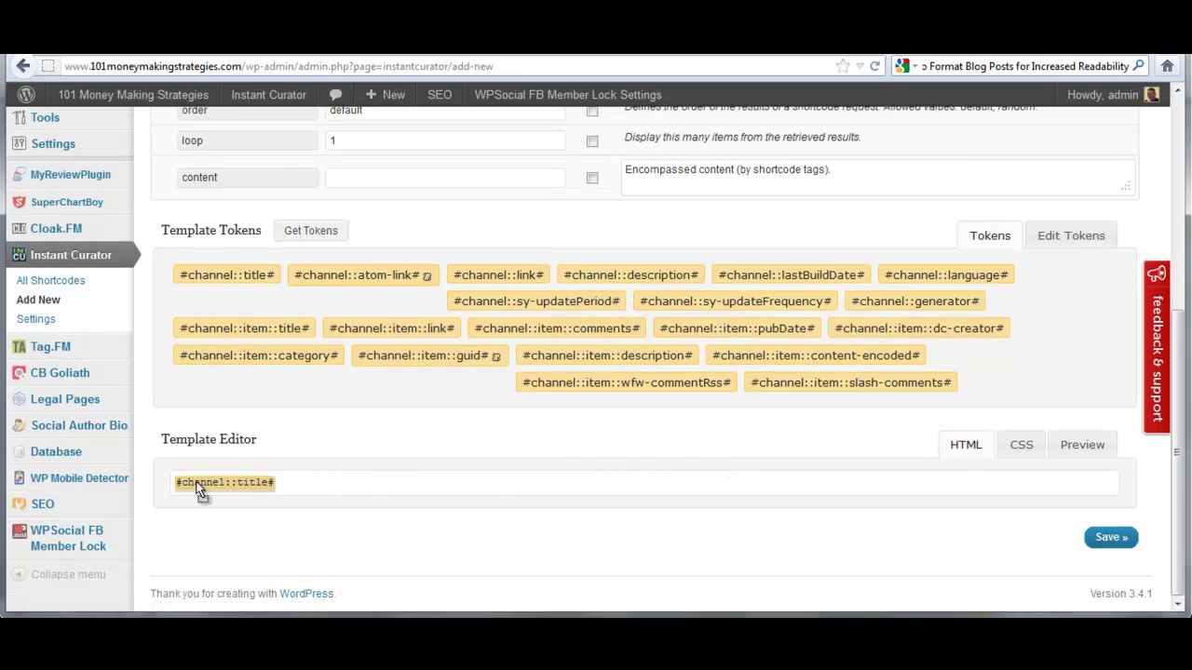
key("BackSpace")
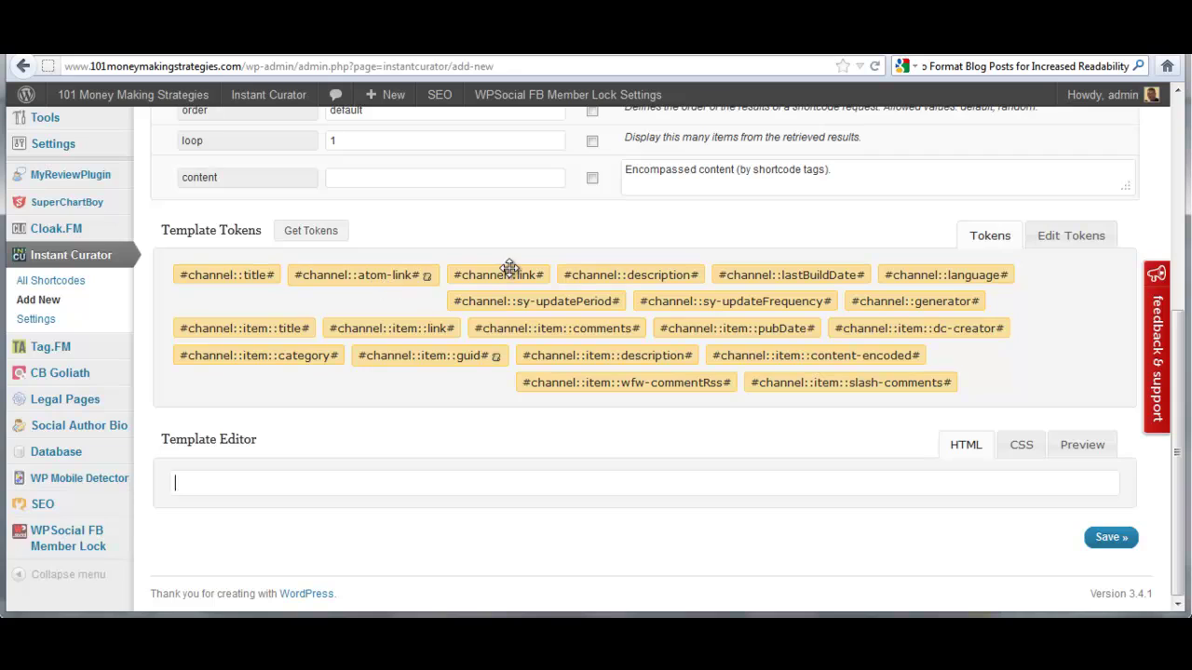
Try the #channel::link# token in the template with a preview of its output, and remove it again
left_click_drag(510, 268, 338, 487)
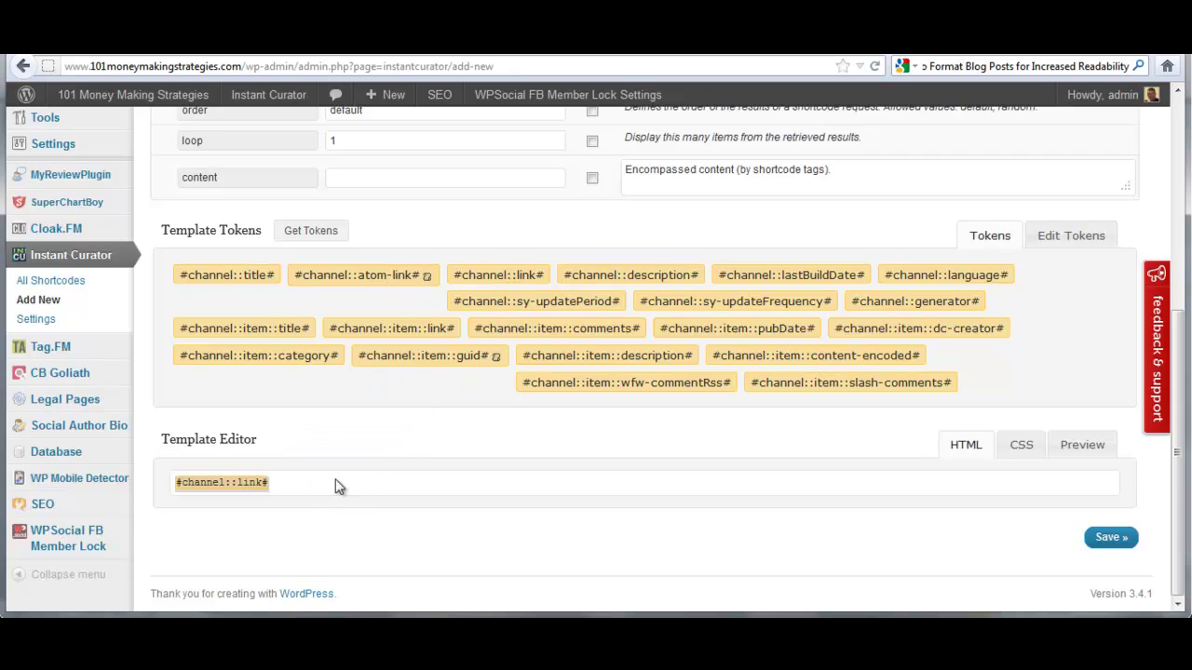
left_click(1082, 445)
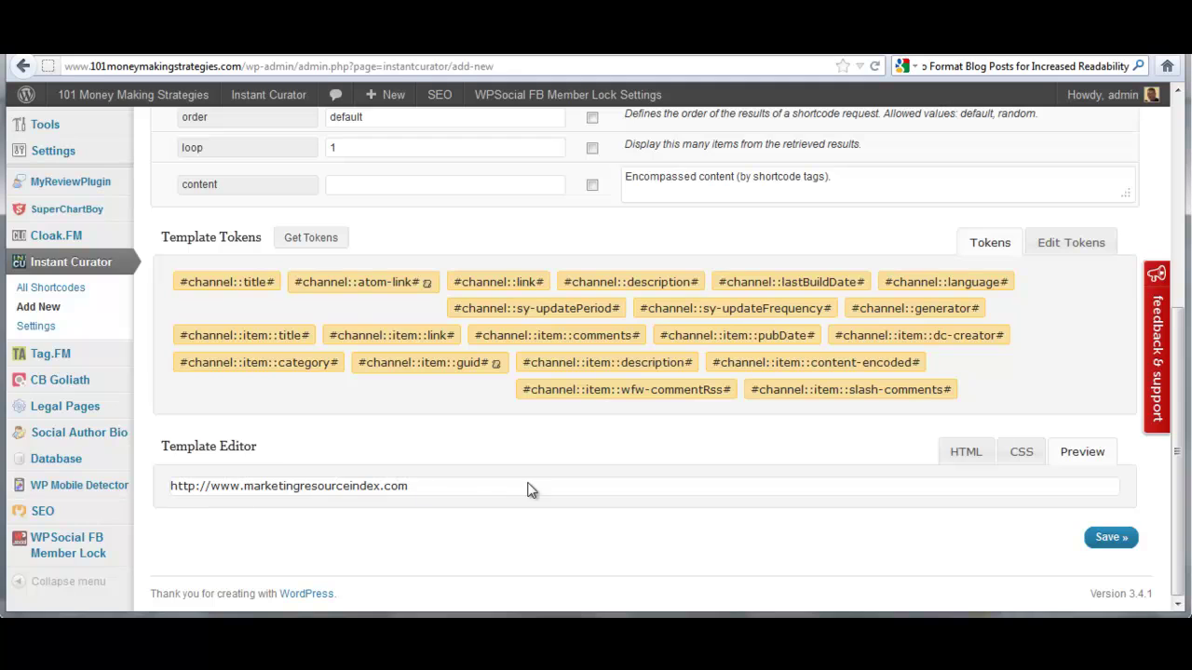
left_click(966, 452)
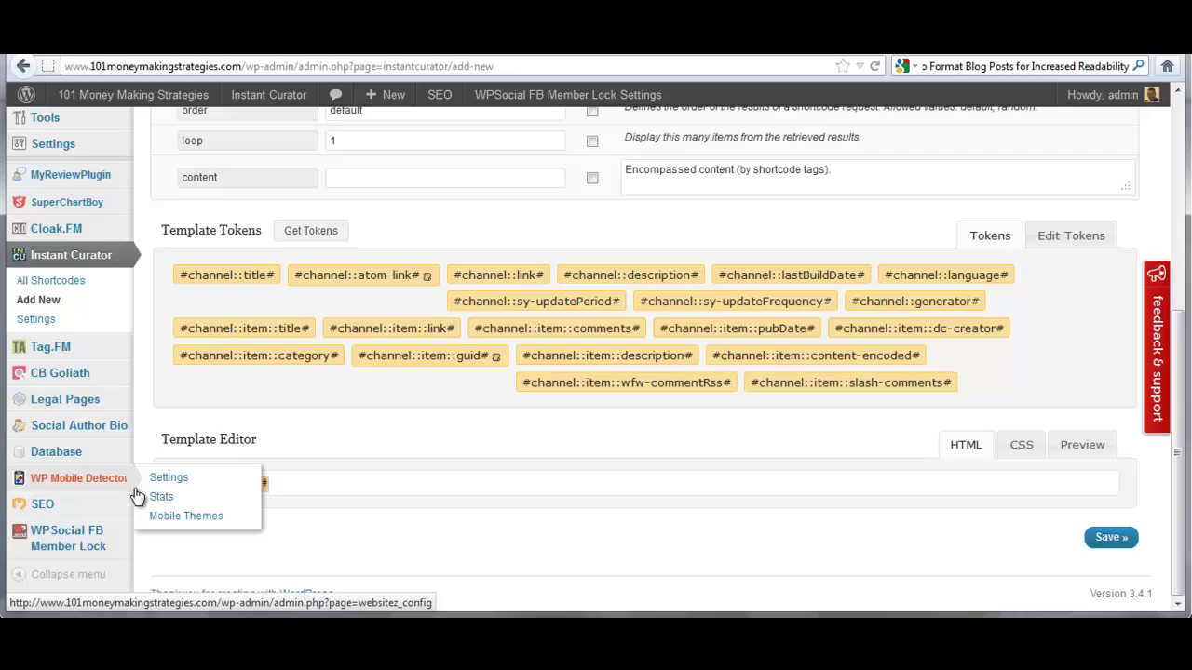
left_click(268, 483)
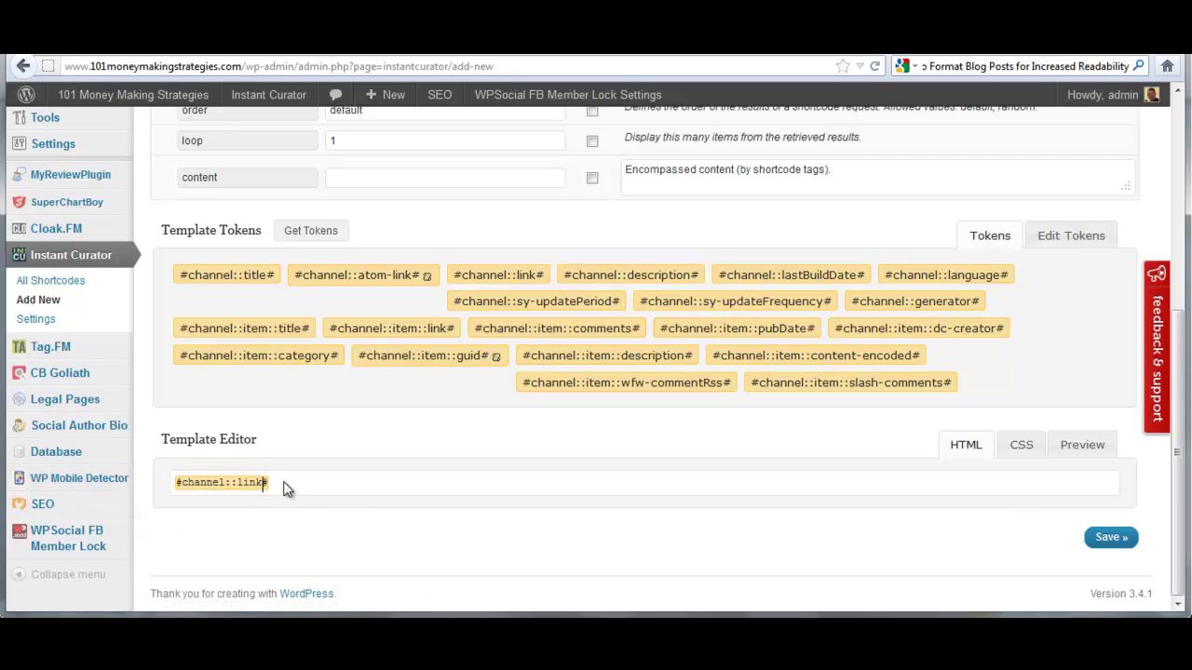
key("shift+Left")
key("shift+Left")
key("shift+Left")
key("shift+Left")
key("shift+Left")
key("shift+Left")
key("shift+Left")
key("shift+Left")
key("shift+Left")
key("shift+Left")
key("shift+Left")
key("shift+Left")
key("shift+Left")
key("shift+Left")
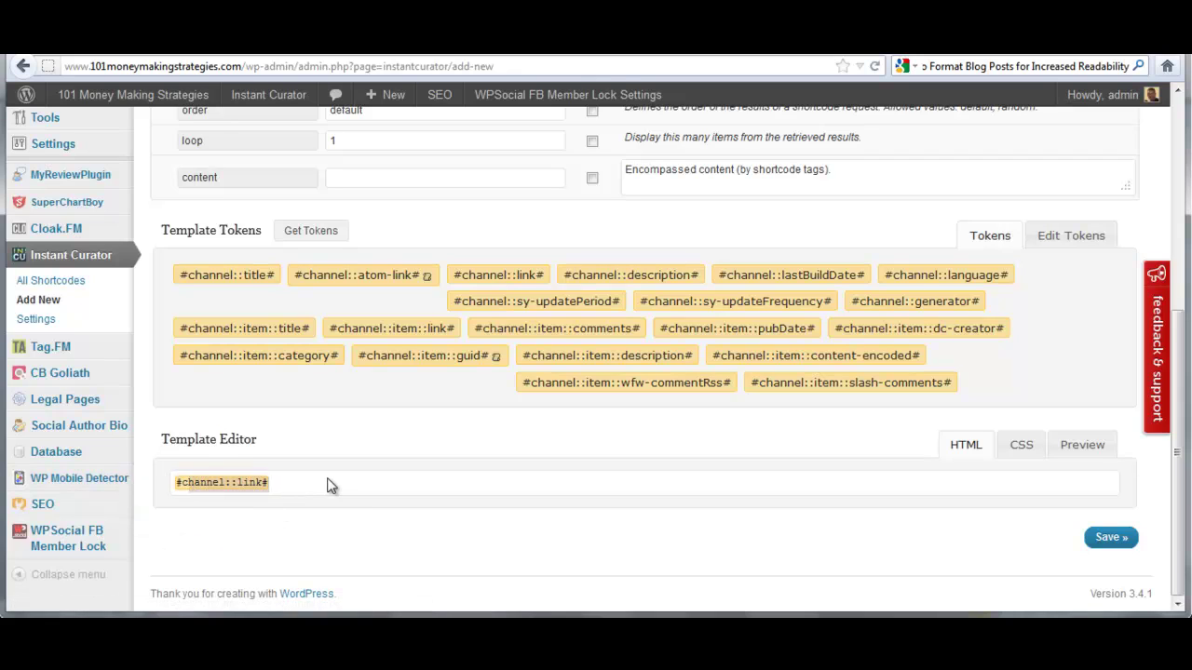
key("BackSpace")
key("BackSpace")
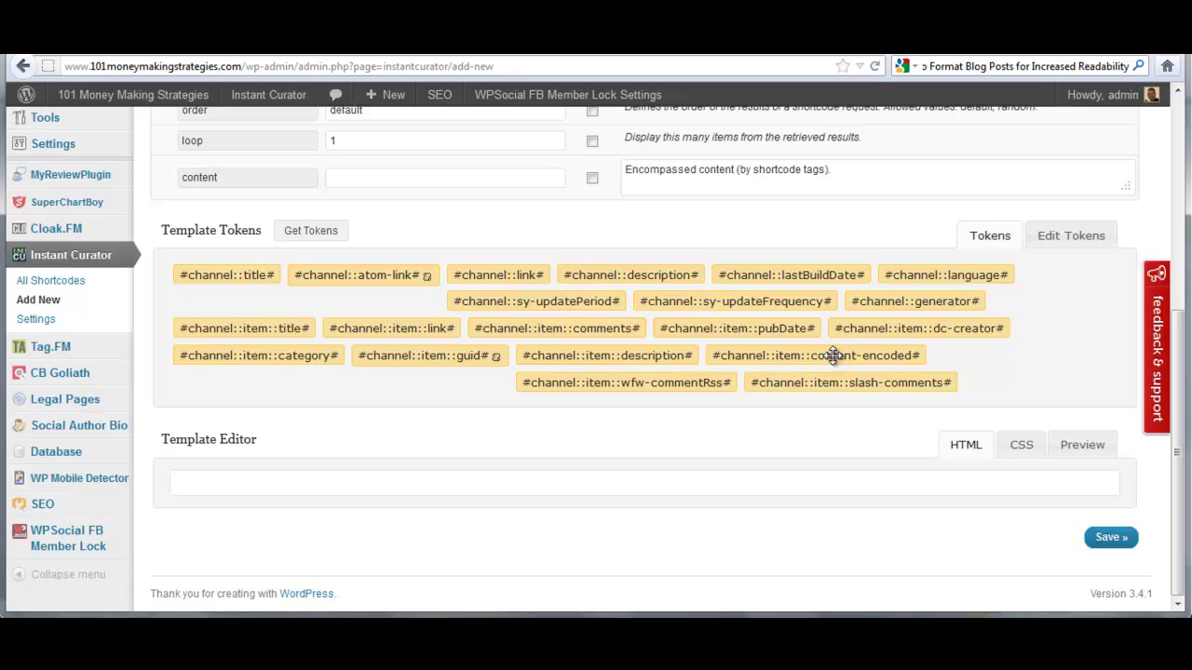
Add the #channel::item::content-encoded# token to the template and preview the full article, highlighting its closing line with the original post link
left_click_drag(833, 355, 446, 485)
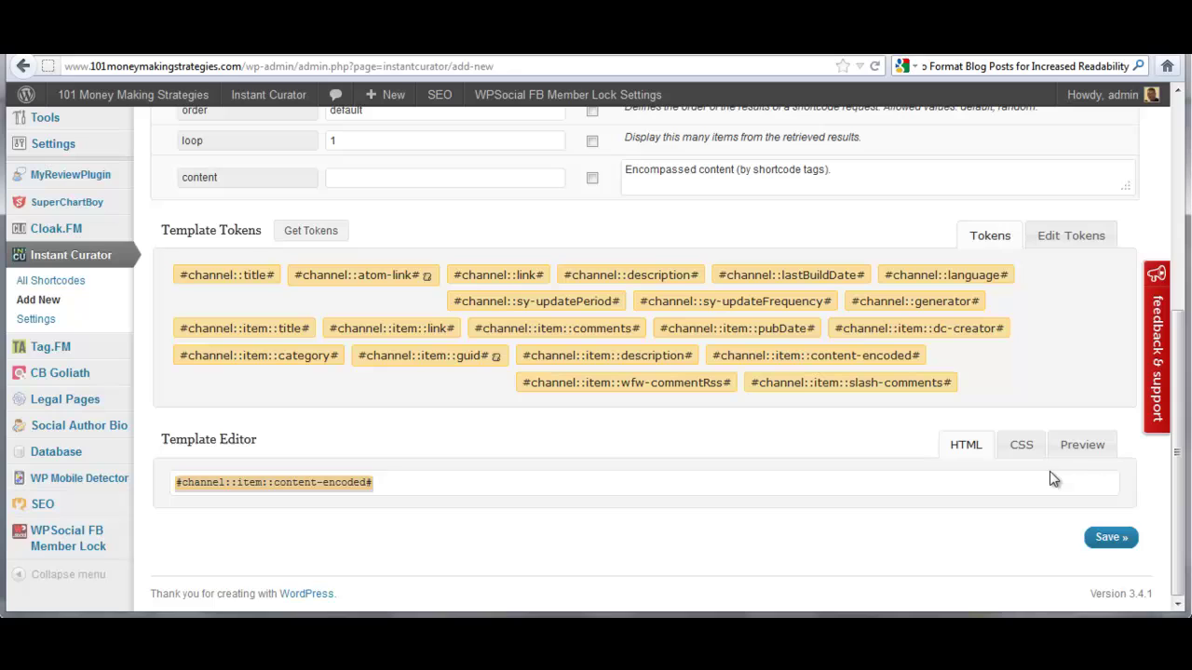
left_click(1082, 444)
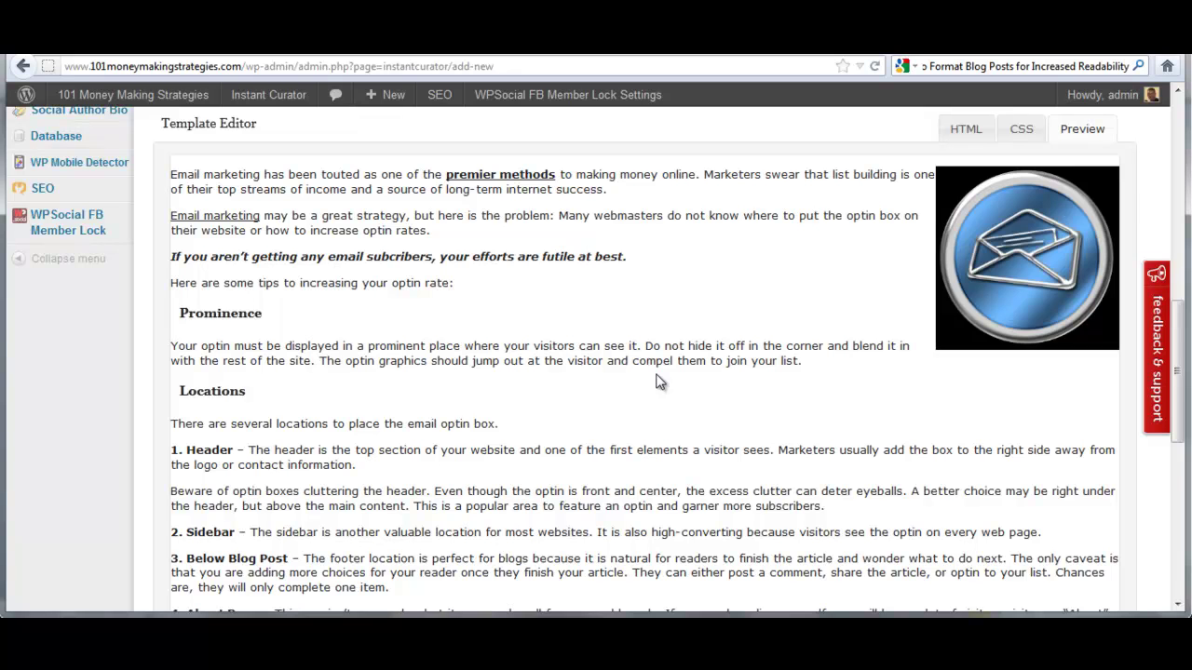
scroll(656, 382, "up", 2)
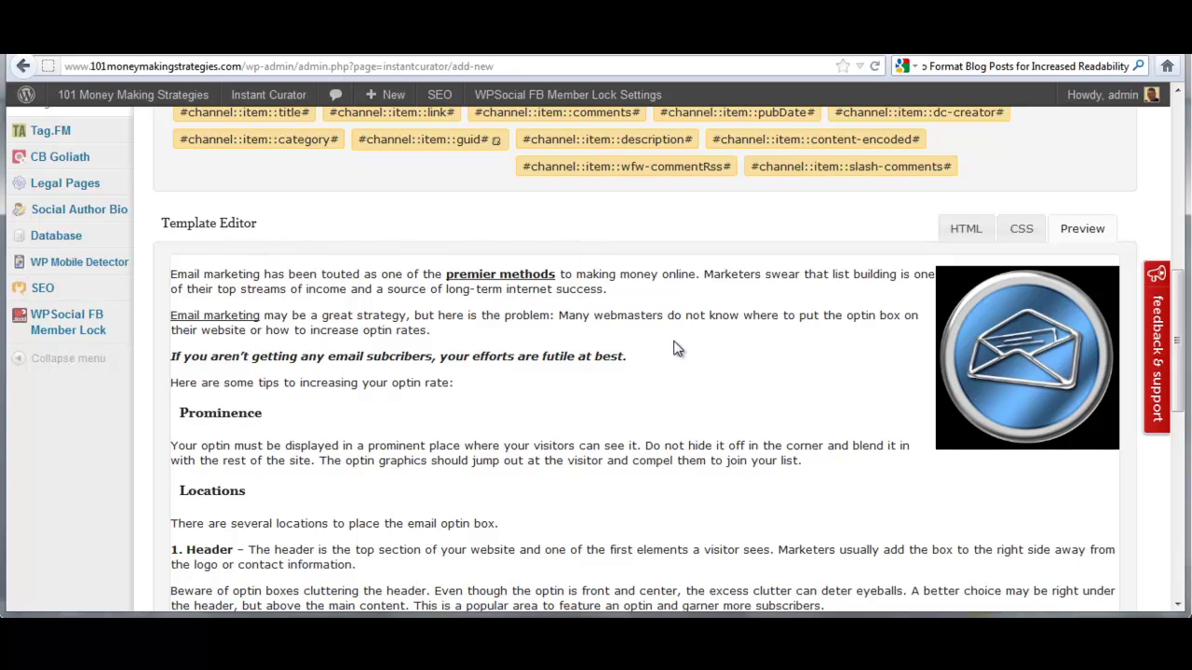
scroll(672, 349, "down", 2)
scroll(674, 365, "down", 10)
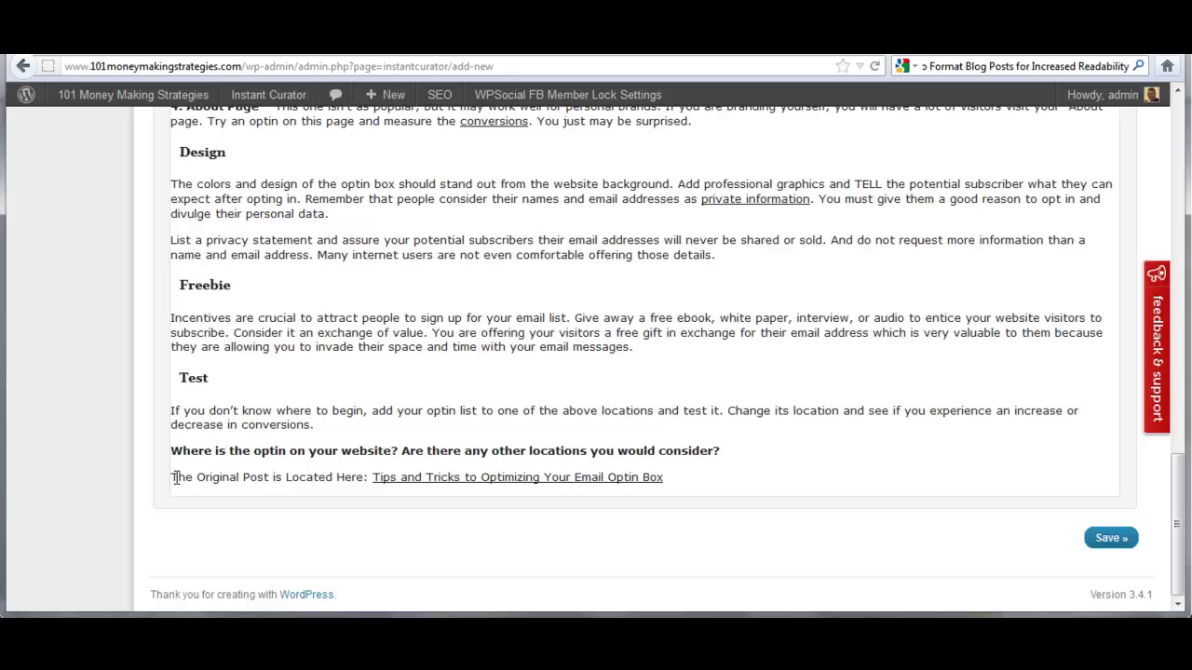
left_click_drag(173, 480, 716, 483)
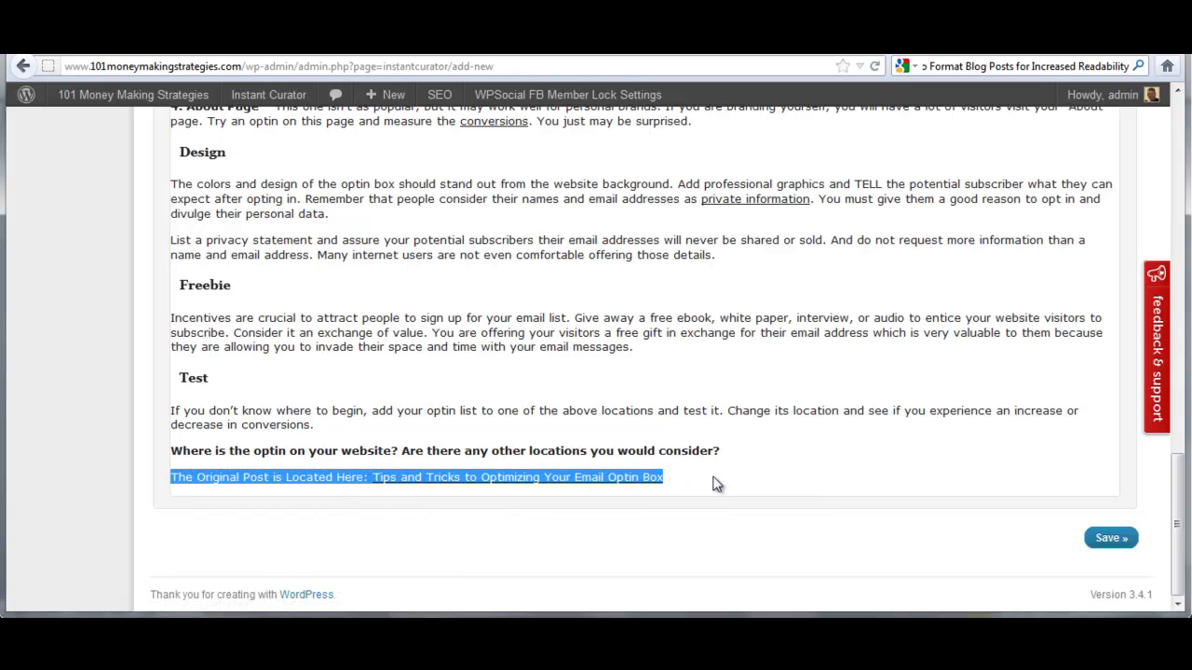
Highlight the original post link line at the end of the preview once more and clear the highlight
left_click(546, 350)
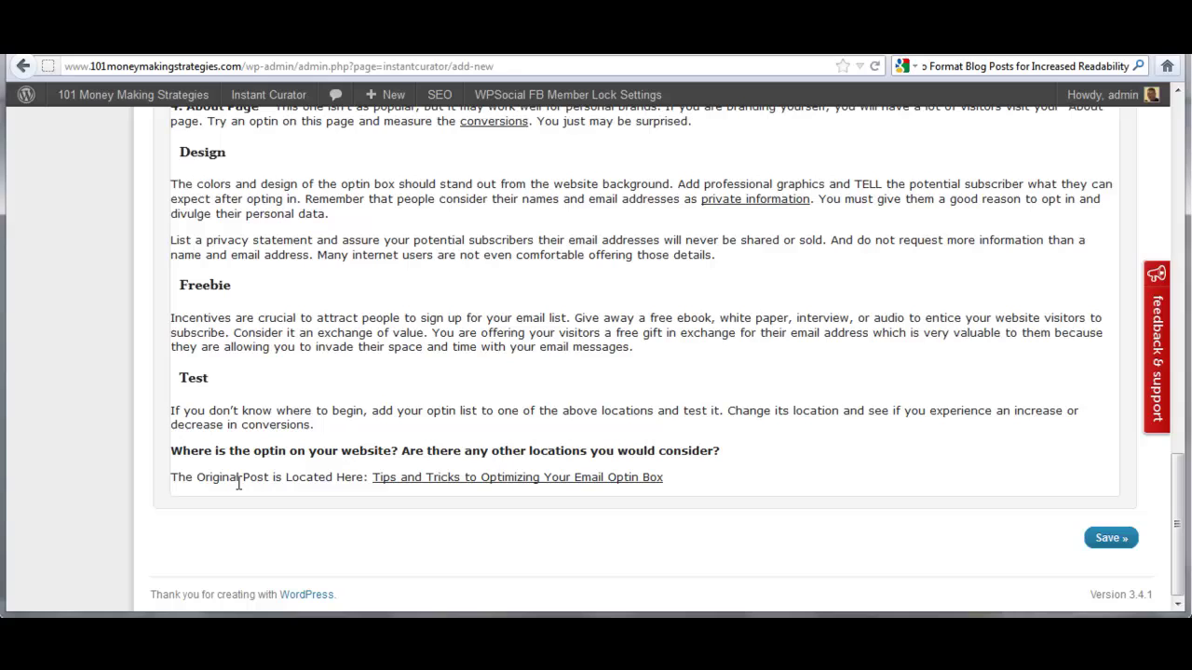
left_click_drag(686, 483, 171, 491)
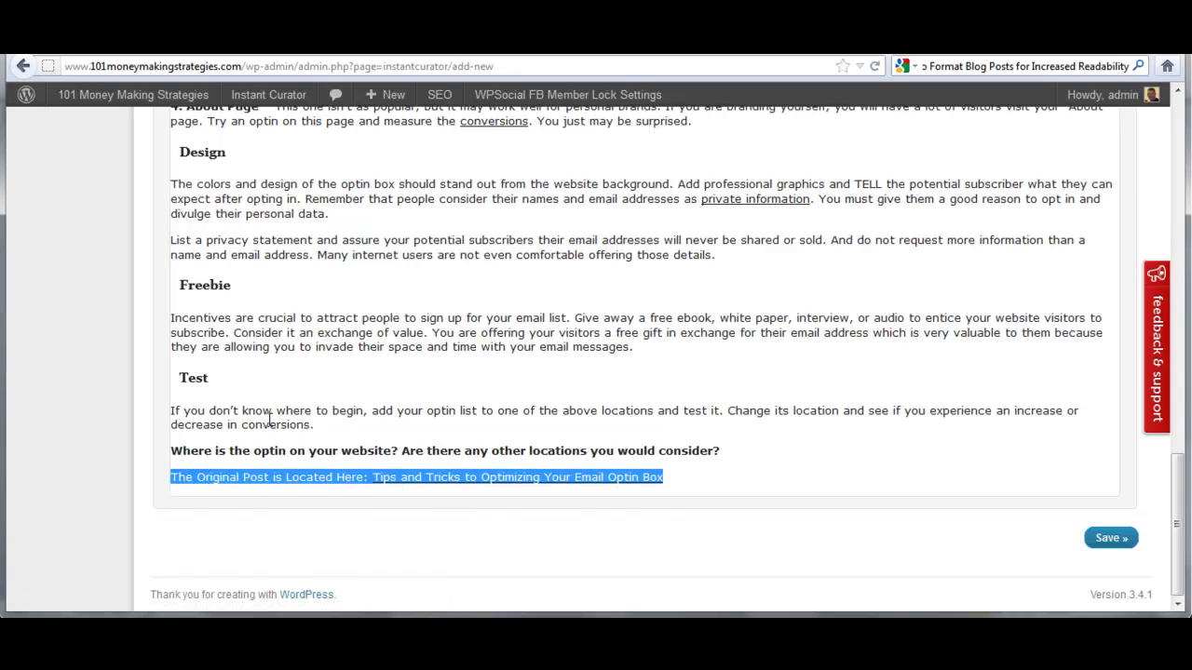
left_click(325, 392)
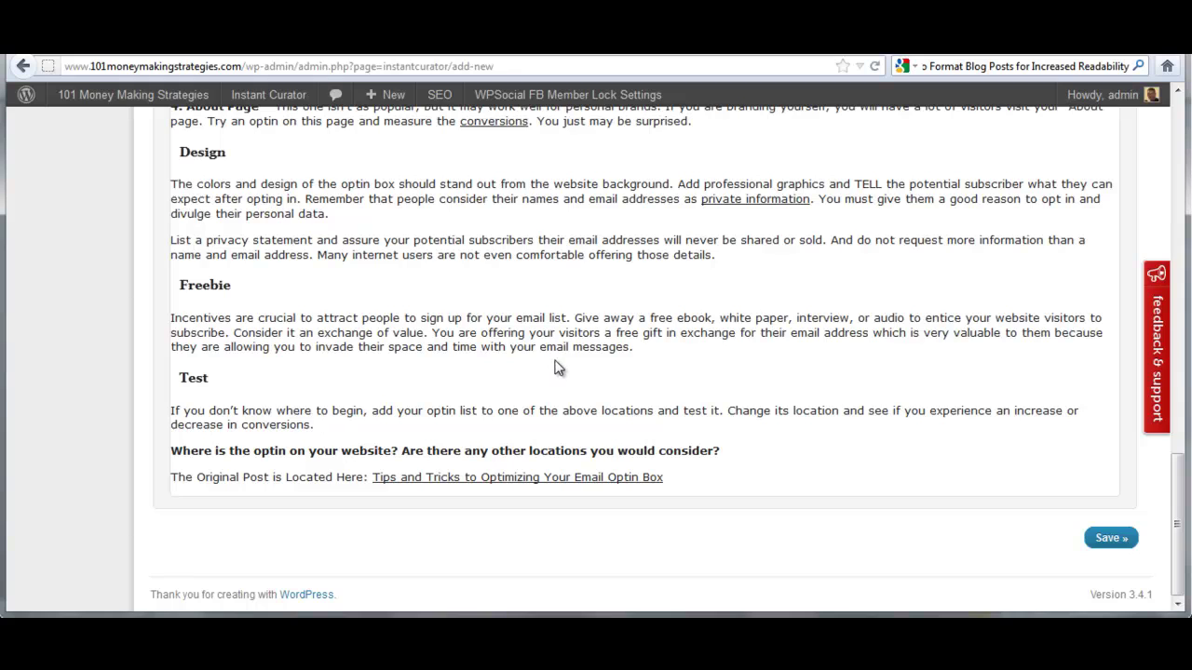
Return to the template's HTML and wrap the #channel::item::content-encoded# token in <p> and </p> tags
scroll(596, 349, "up", 5)
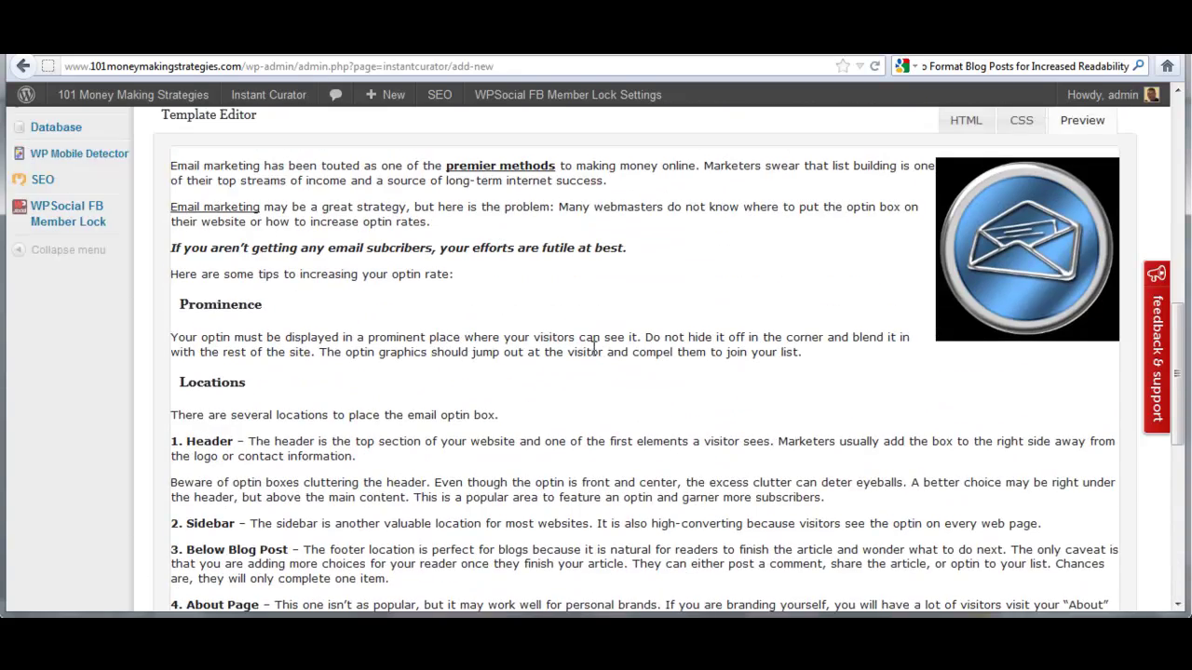
scroll(595, 345, "up", 2)
left_click(963, 320)
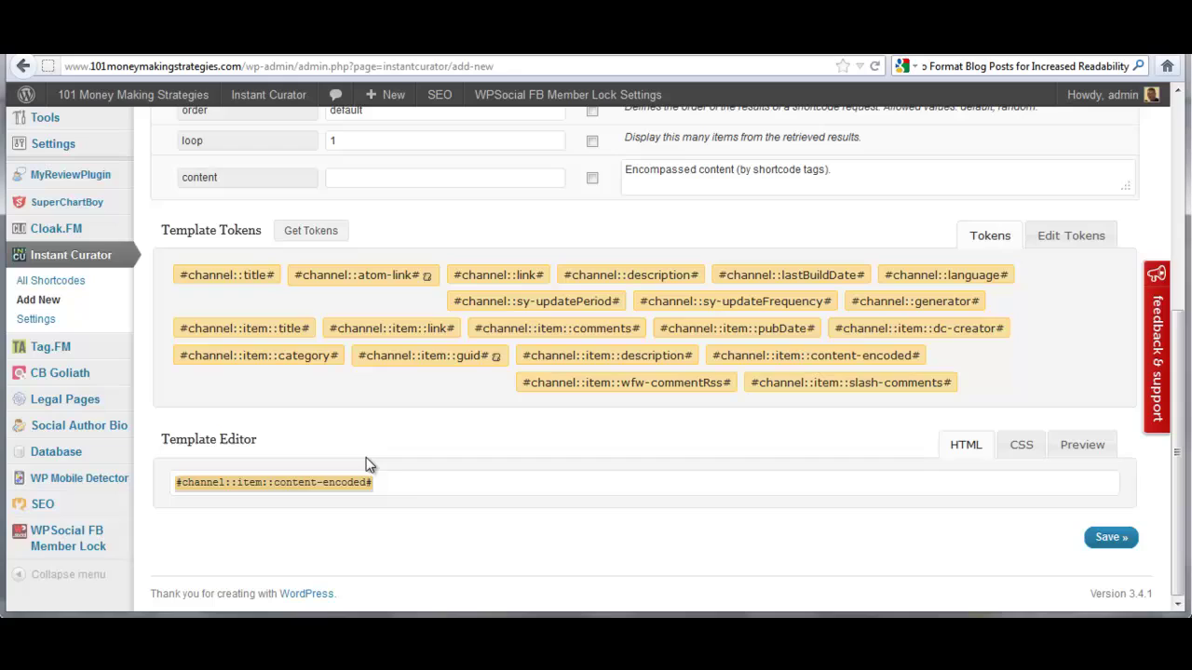
left_click_drag(383, 486, 171, 482)
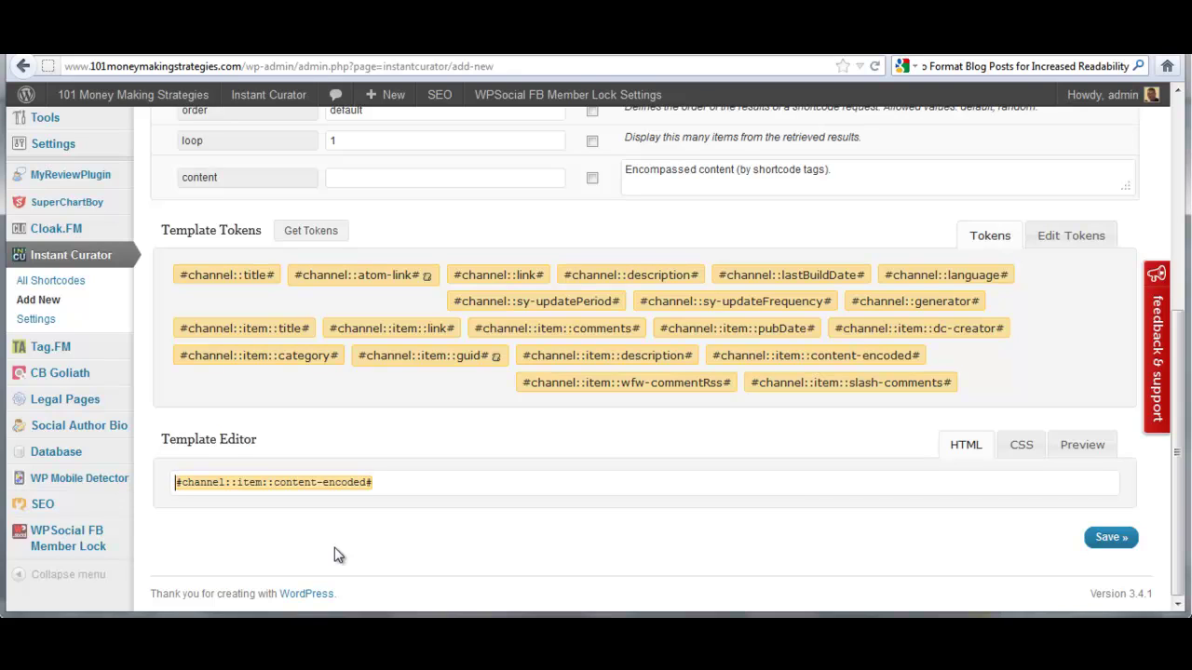
type("<p>")
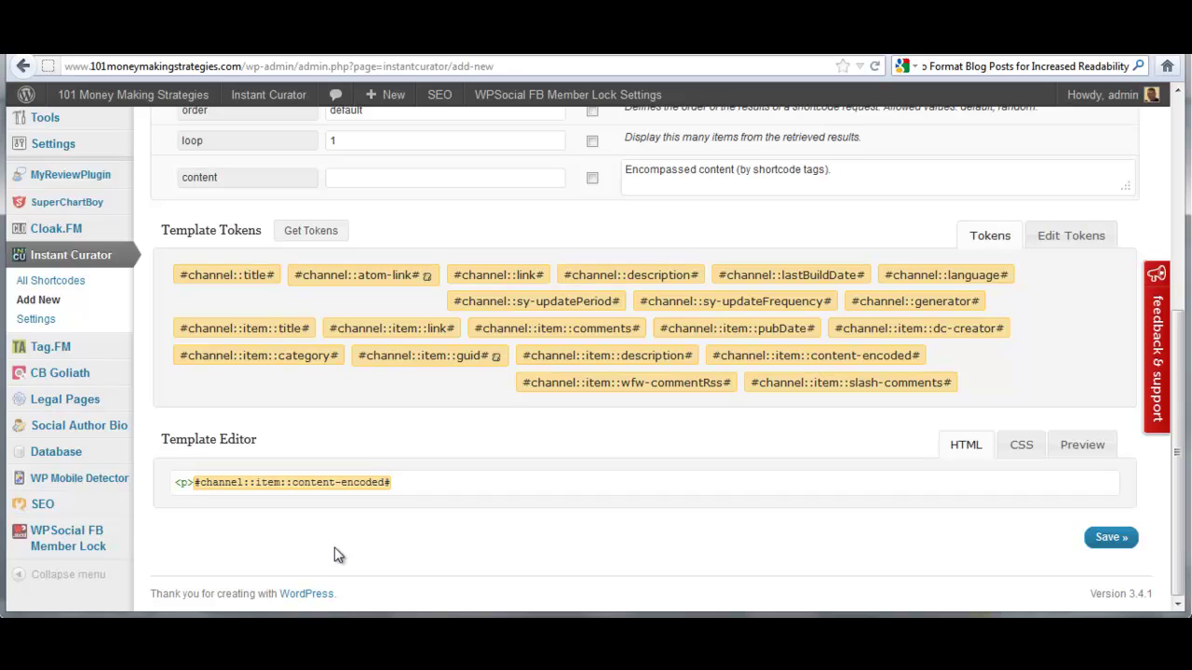
left_click(413, 490)
type("</p>")
Insert the #channel::item::title# token on a new line above the content, enclosed by <p><h2> and <h2></p>
key("Return")
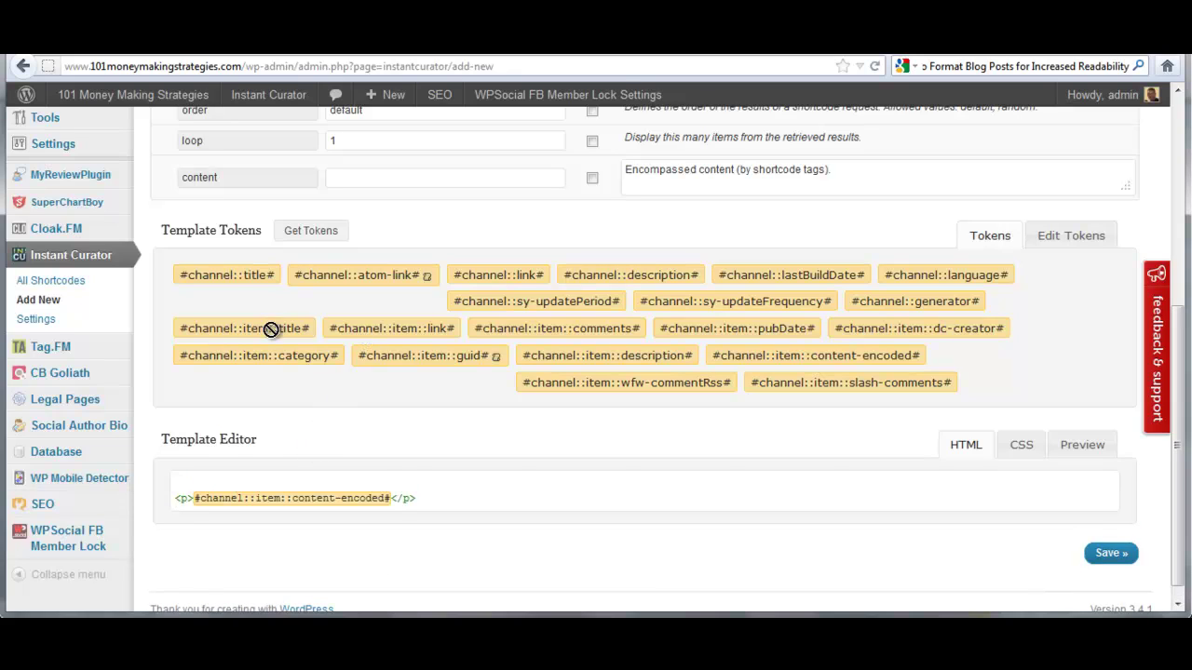
left_click_drag(269, 328, 292, 478)
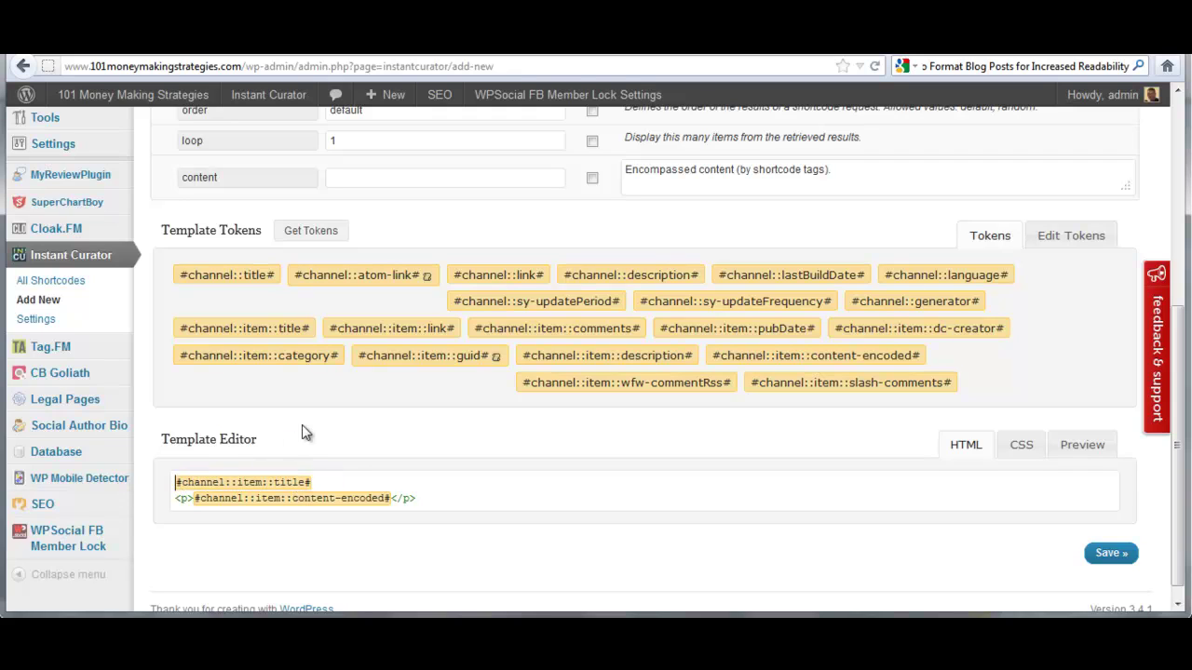
type("<p>")
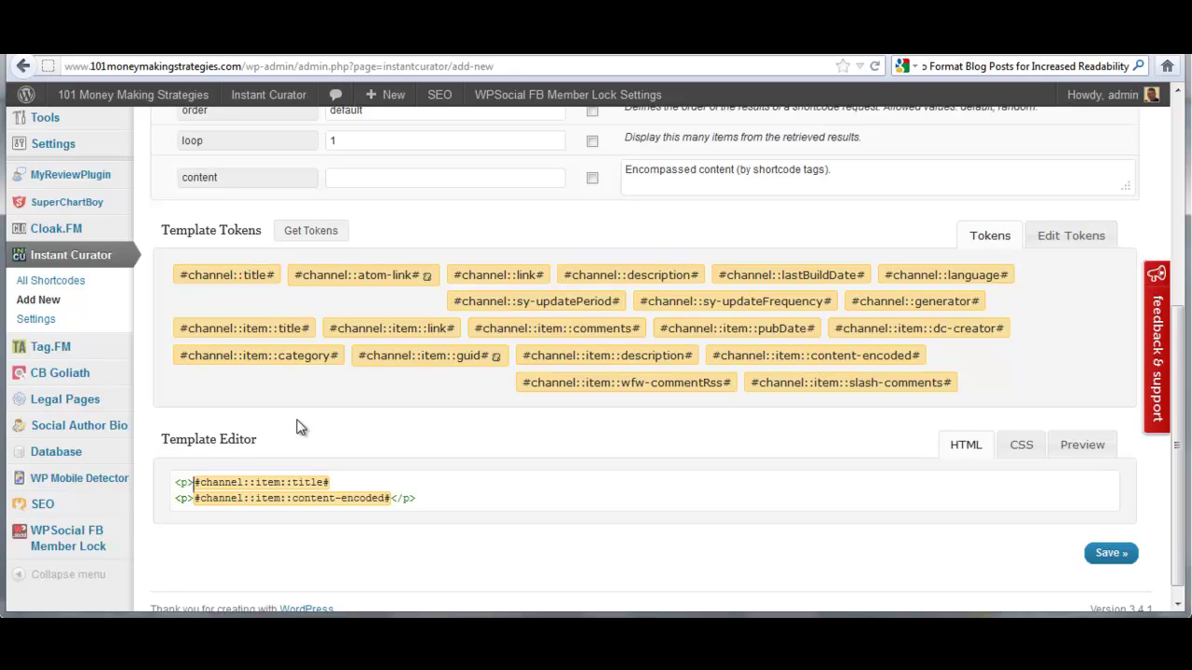
type("<")
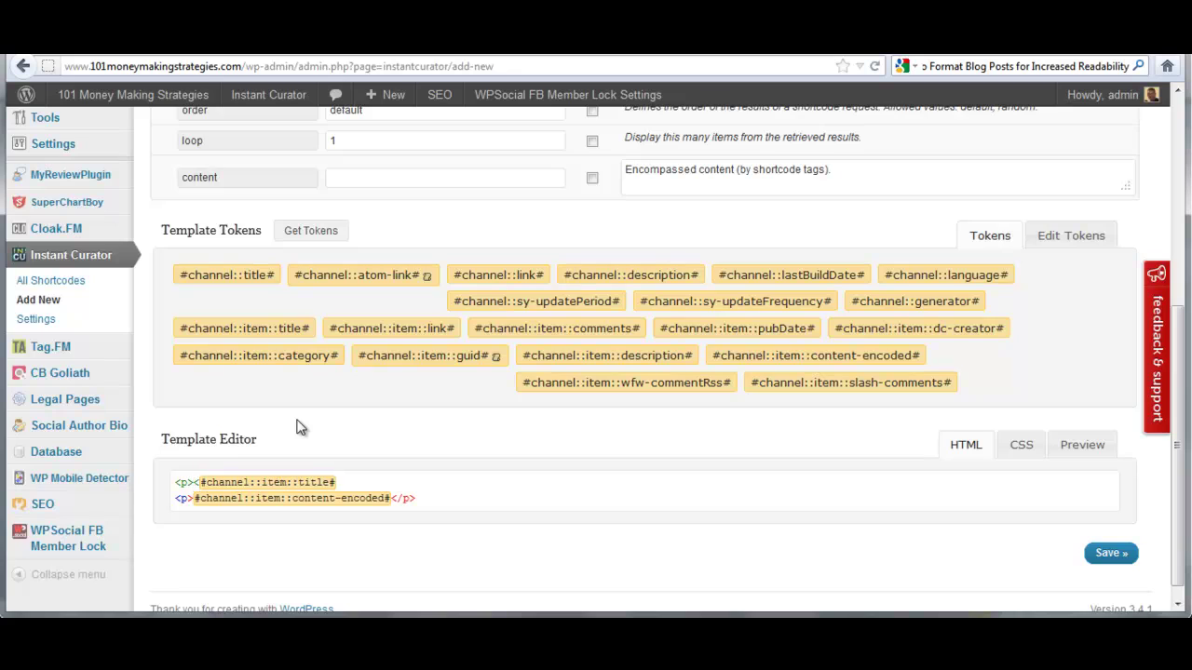
type("h2")
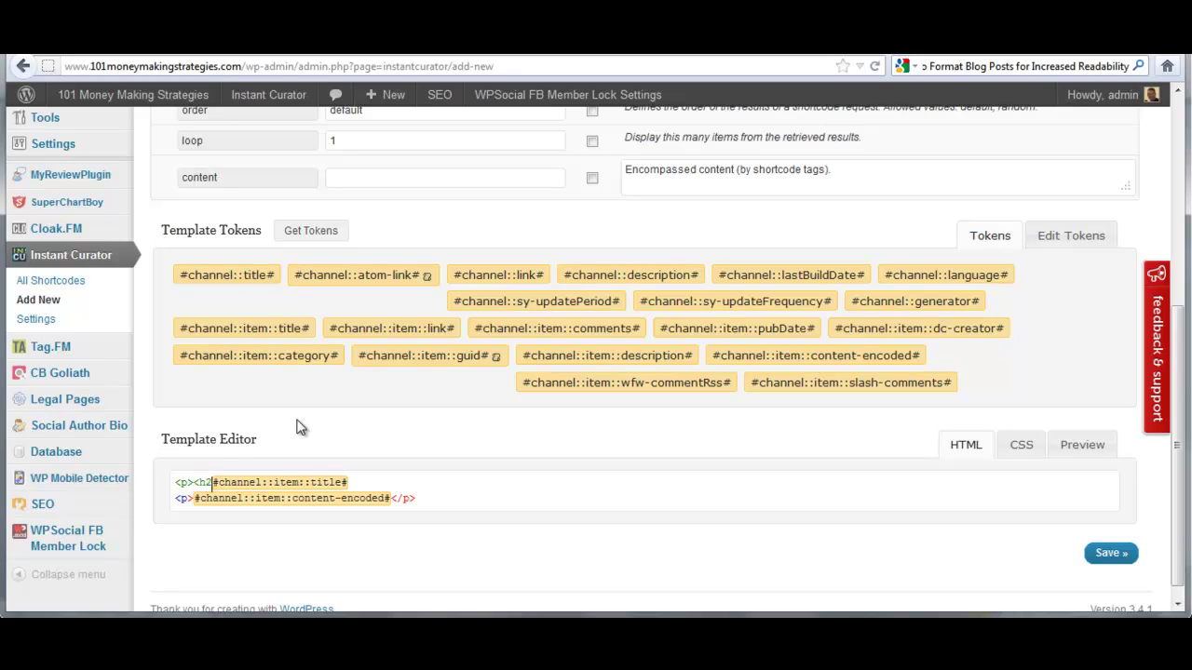
type(">")
left_click(379, 483)
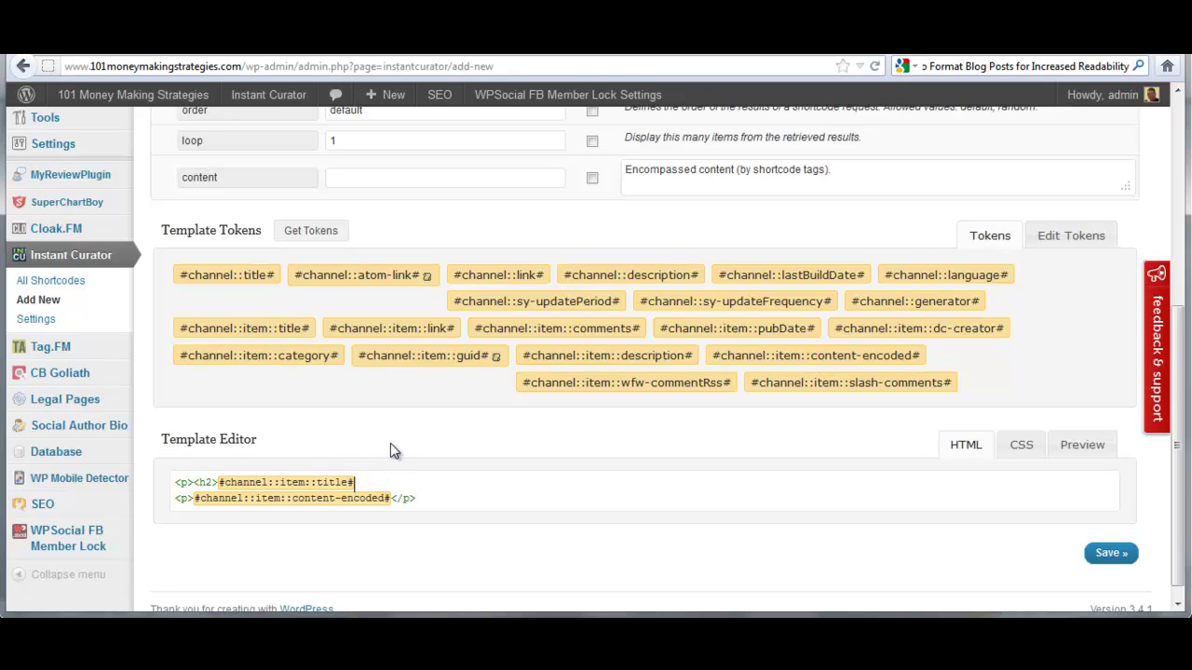
type("<h2></p>")
Preview the template and highlight the article title above the content to check its heading formatting
left_click(1092, 444)
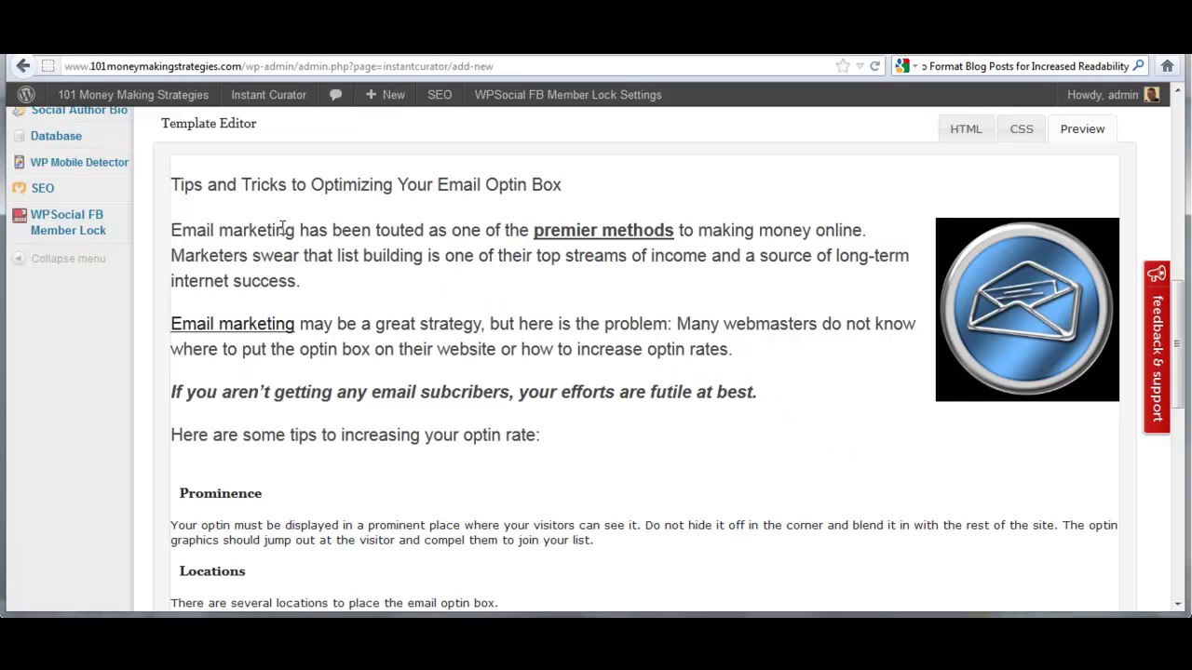
left_click_drag(171, 184, 566, 185)
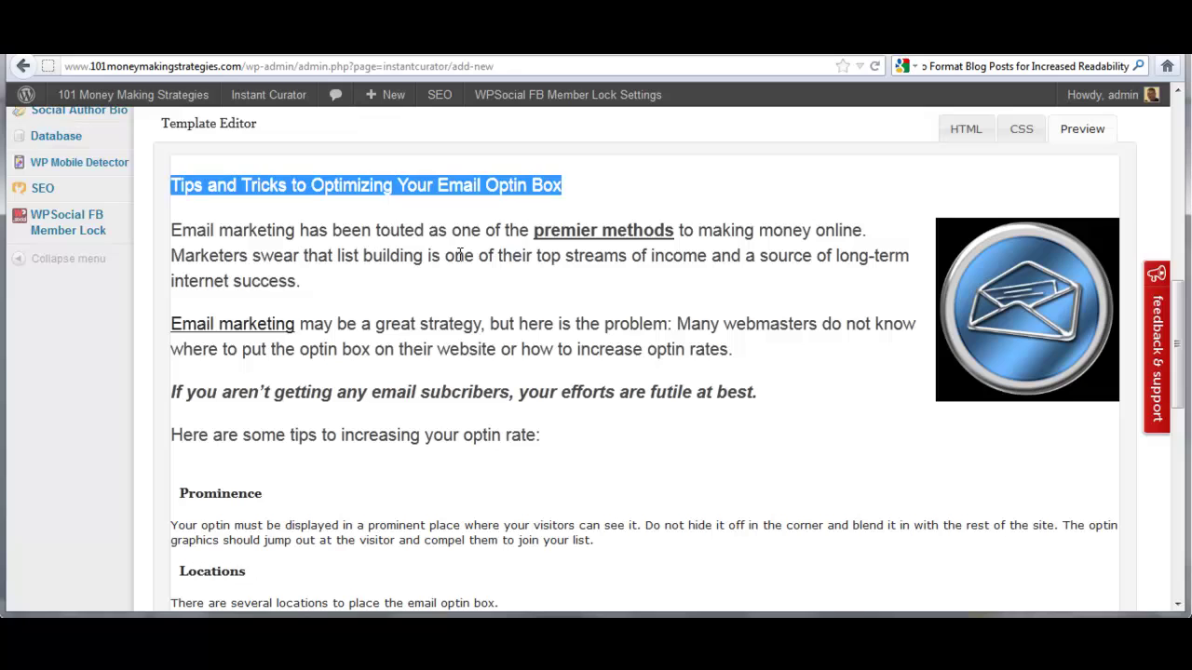
left_click(451, 296)
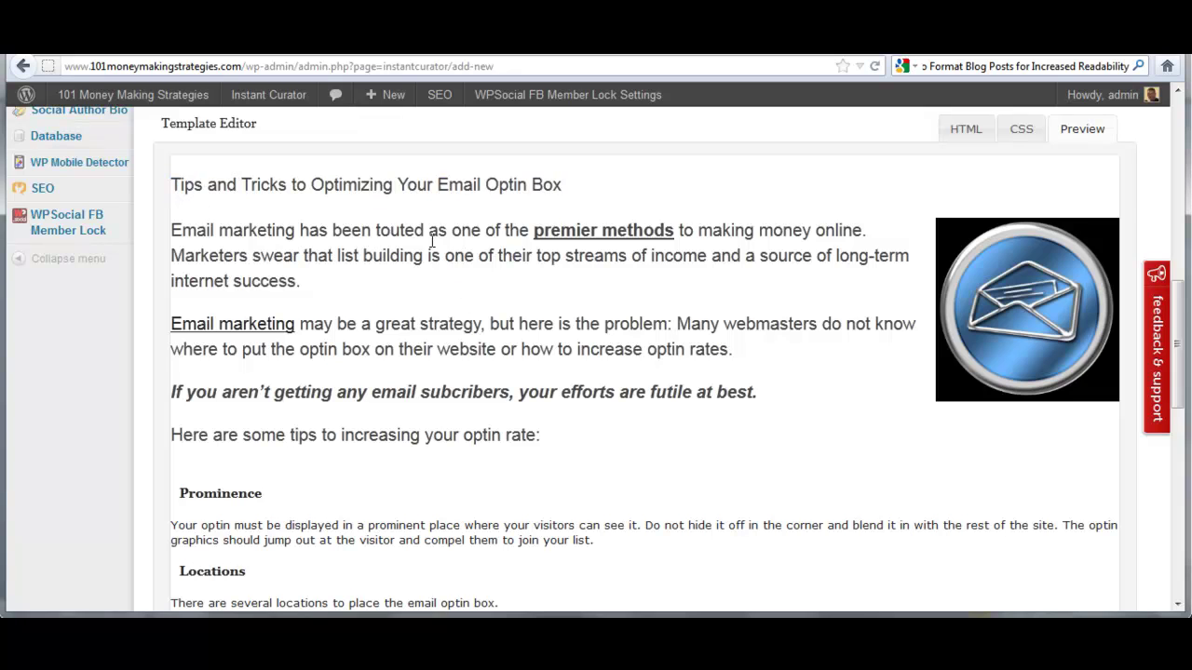
scroll(578, 415, "up", 2)
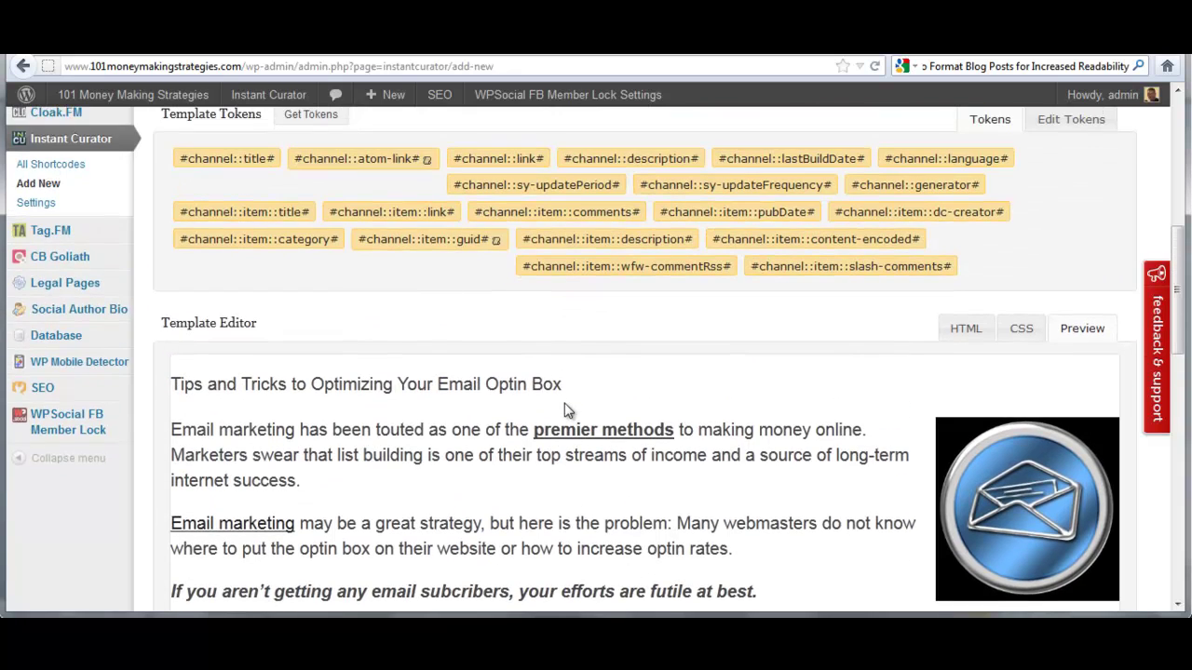
Correct the closing heading tag after the title token to </h2> and preview the article again
left_click(965, 333)
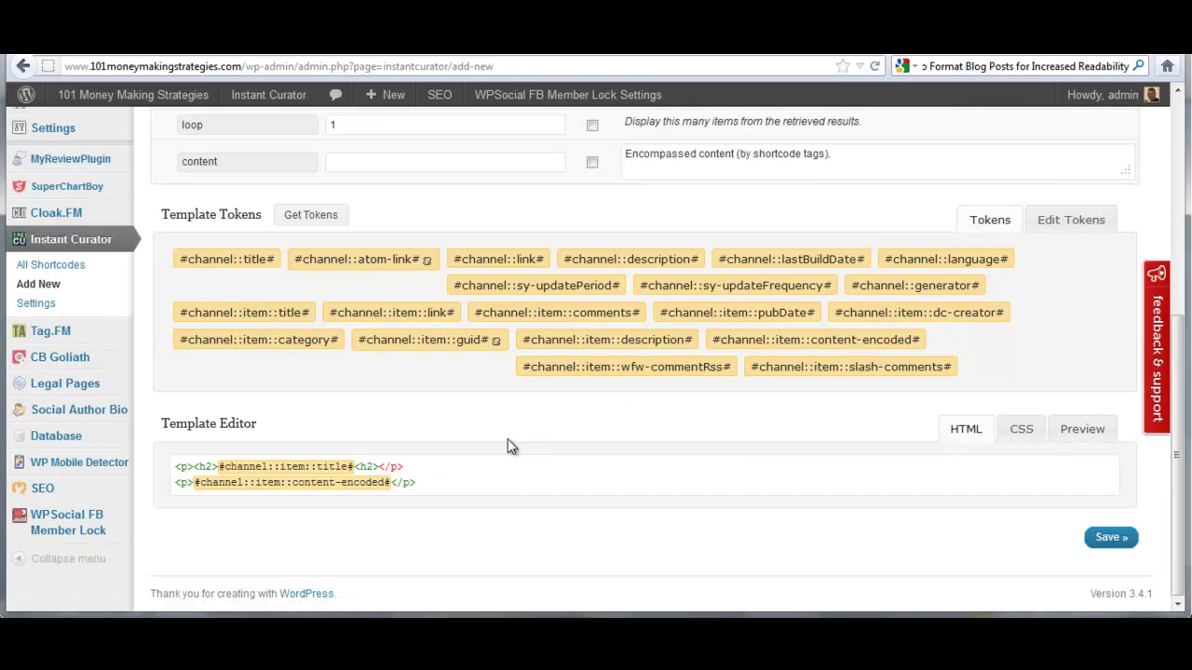
left_click(362, 466)
type("/")
left_click(1086, 430)
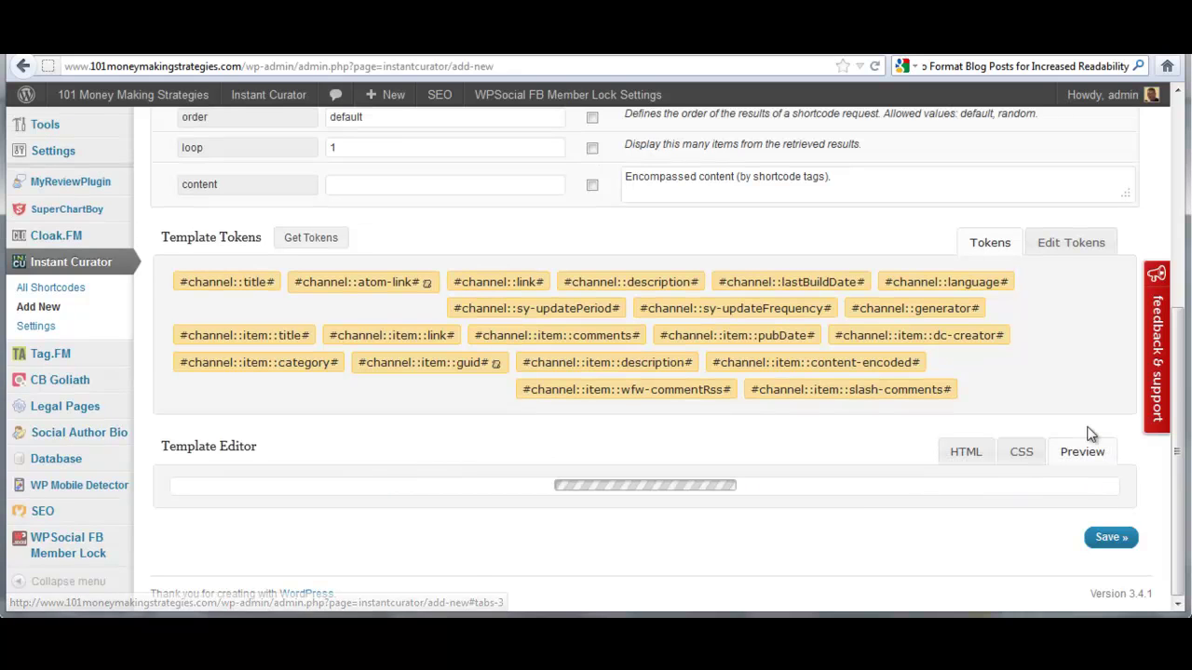
scroll(789, 420, "down", 3)
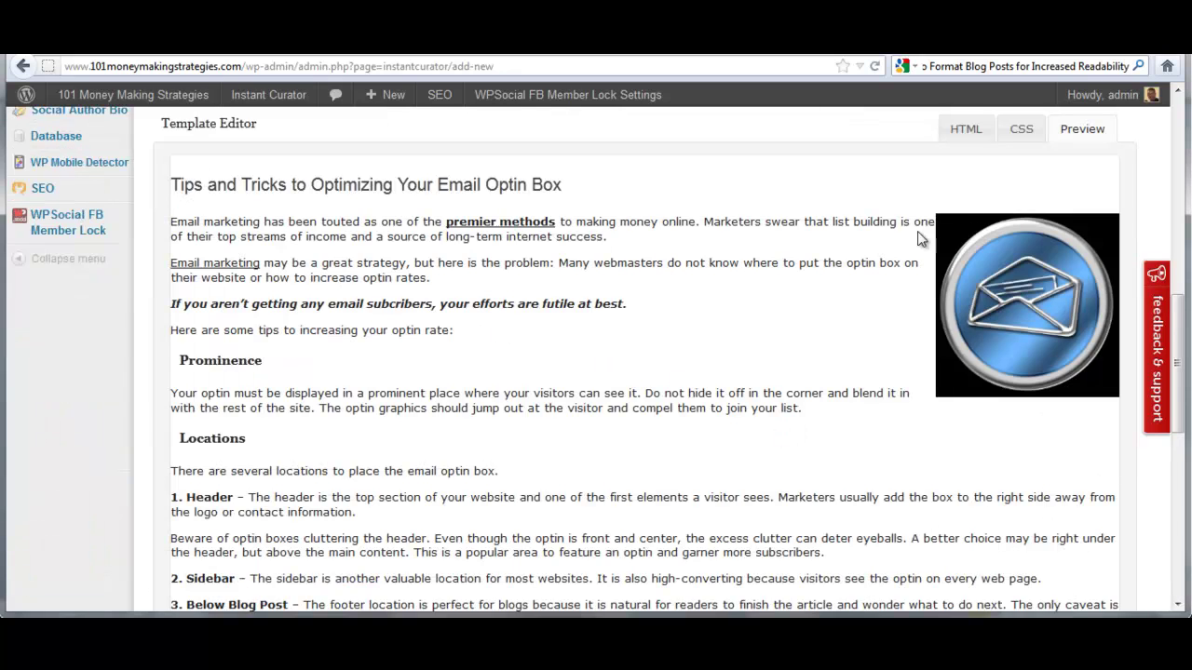
Add the #channel::item::link# token on a new line below the content and preview its output at the end of the article
left_click(966, 129)
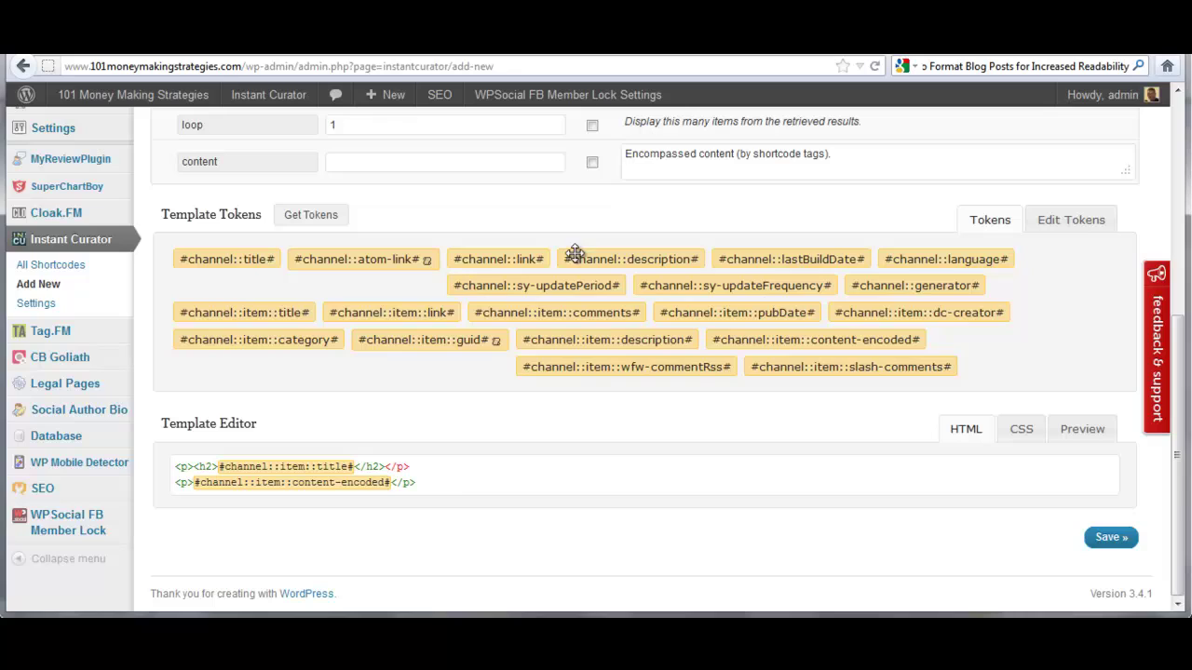
left_click(520, 483)
key("Return")
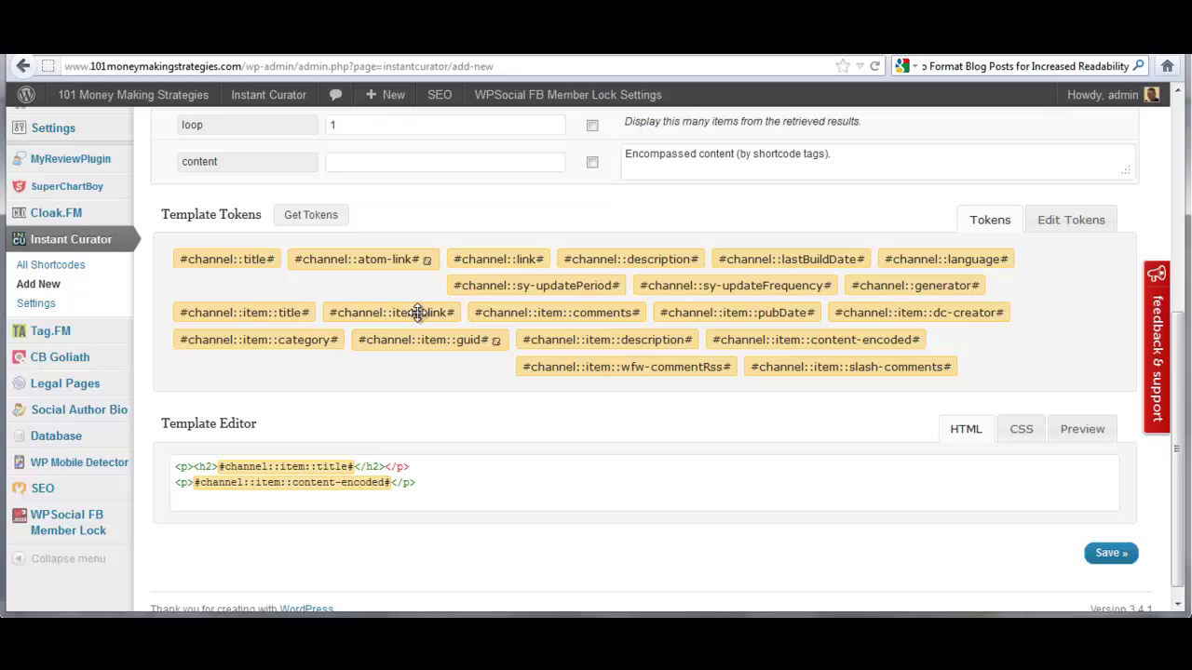
left_click_drag(417, 312, 338, 505)
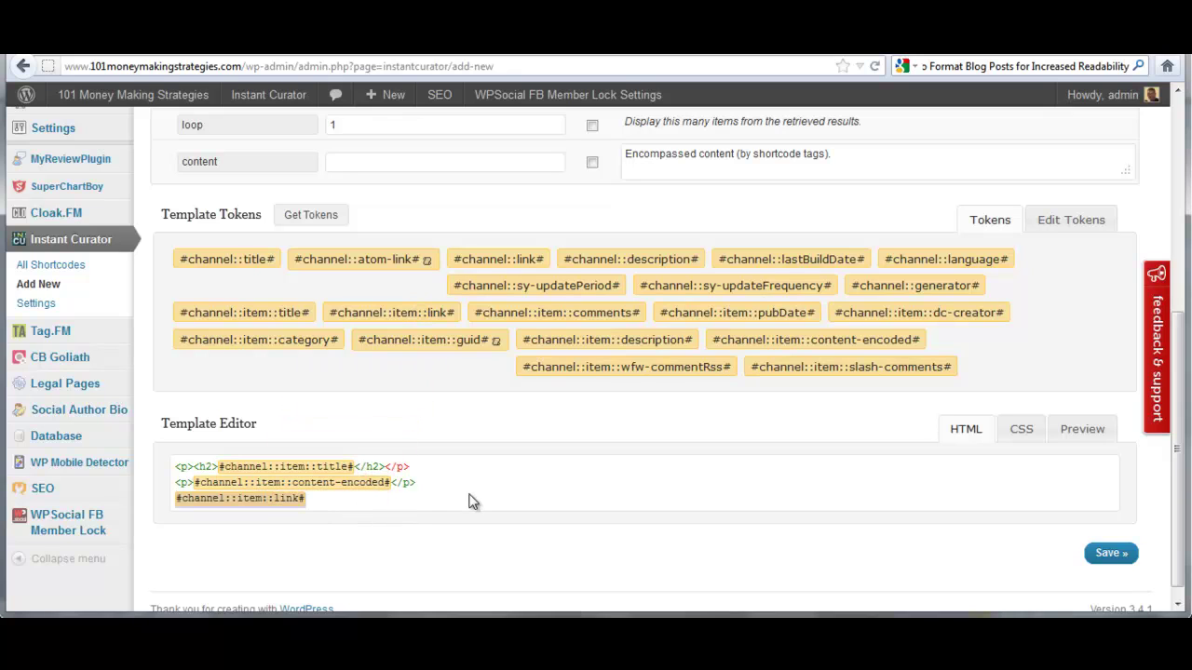
left_click(1077, 434)
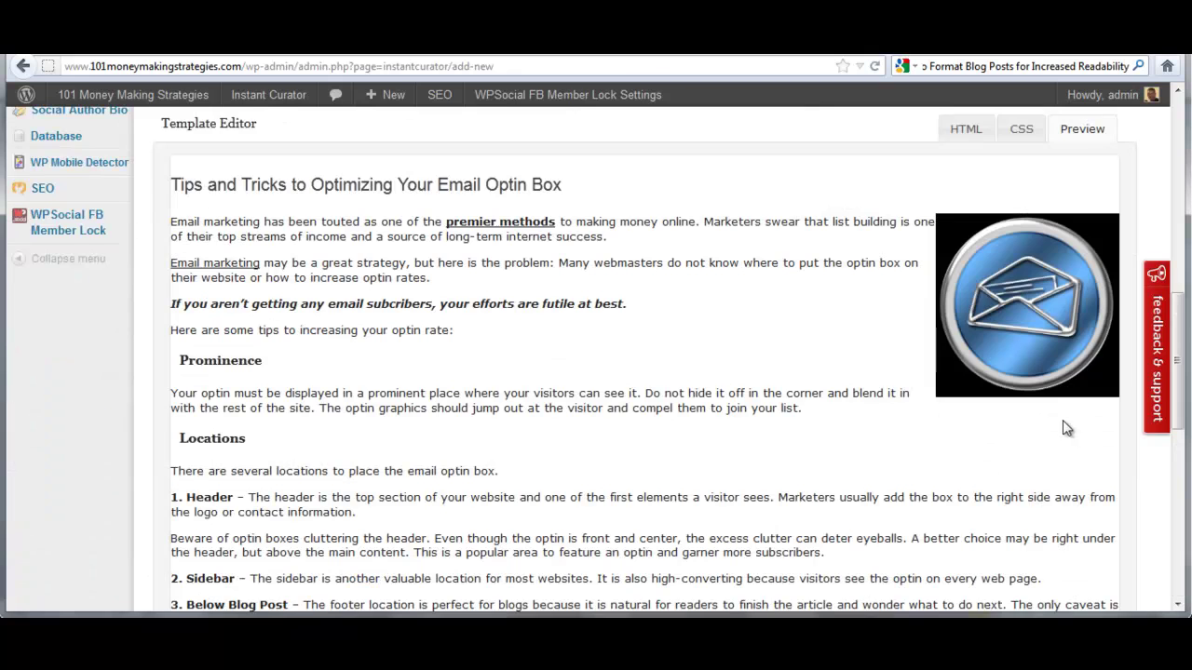
scroll(749, 424, "down", 10)
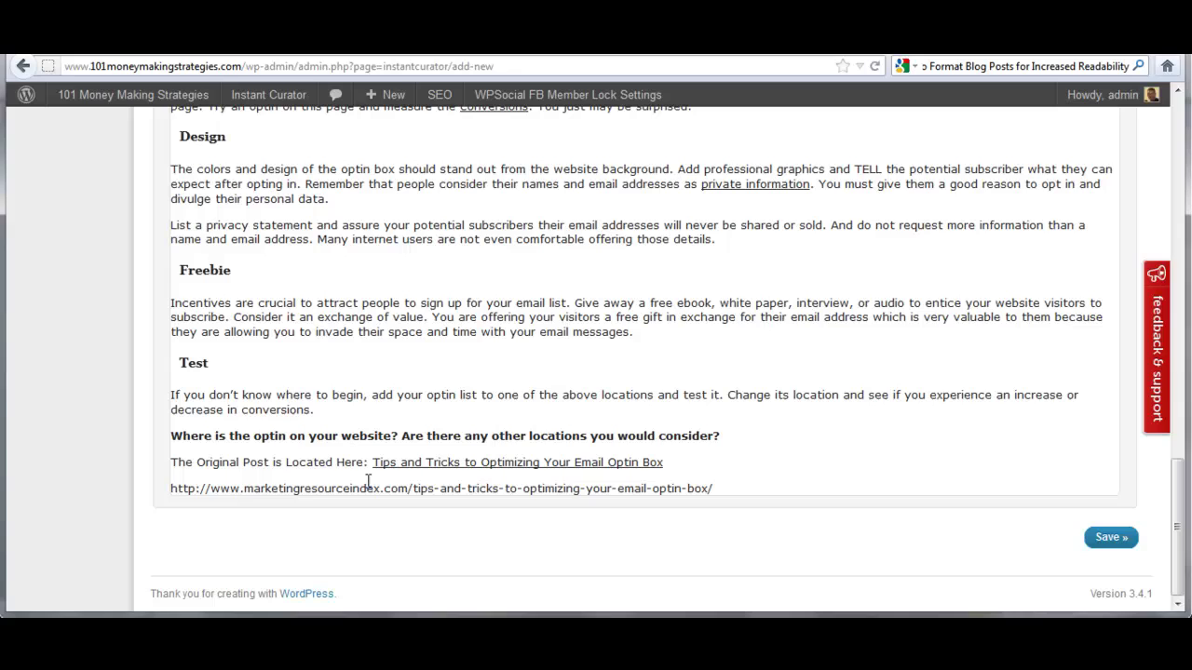
left_click_drag(171, 489, 718, 494)
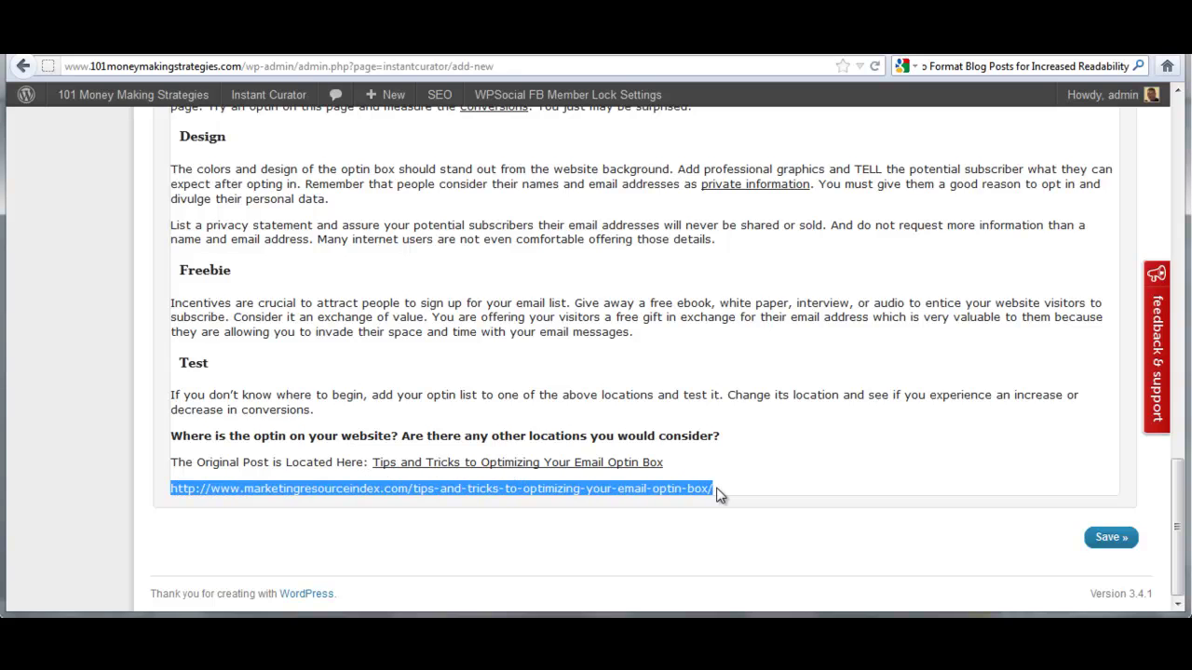
left_click(808, 466)
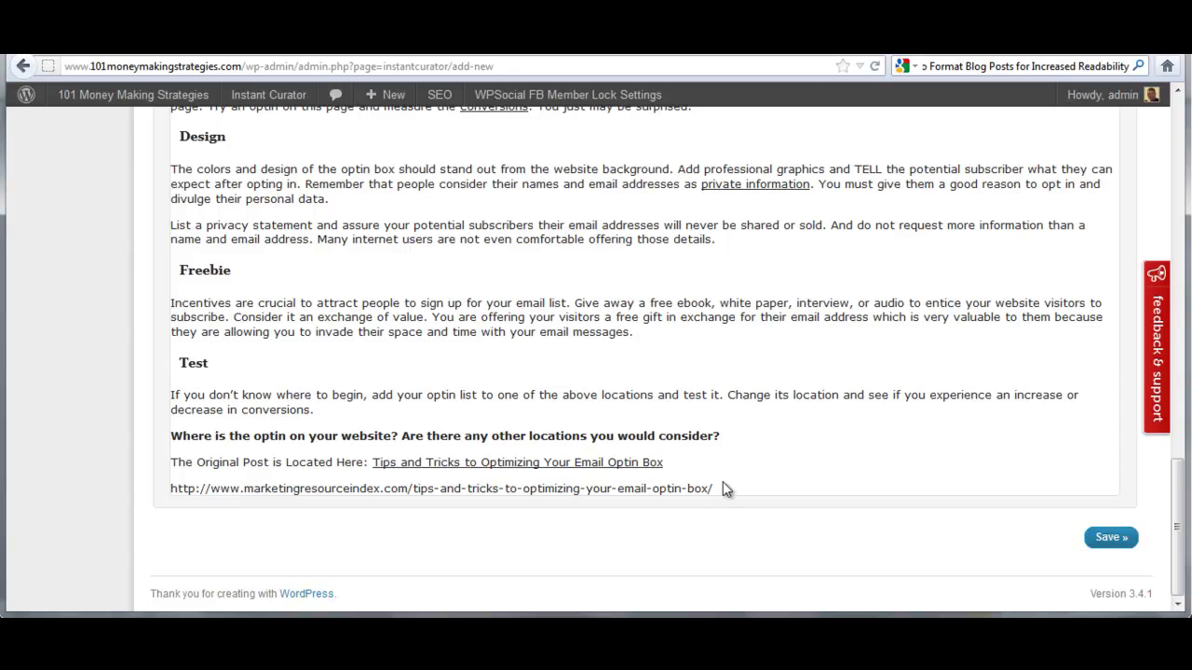
Turn the #channel::item::link# token into an <a href> hyperlink with the anchor text Original Post and preview it at the article's end
scroll(805, 382, "up", 10)
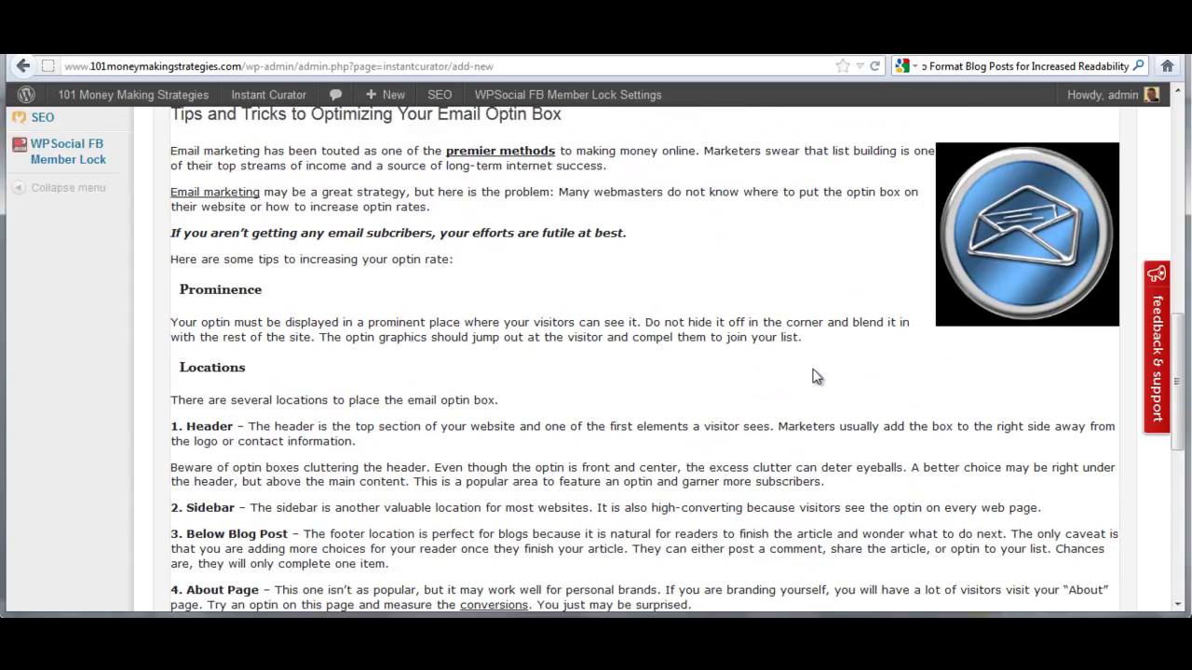
scroll(814, 376, "up", 3)
left_click(959, 357)
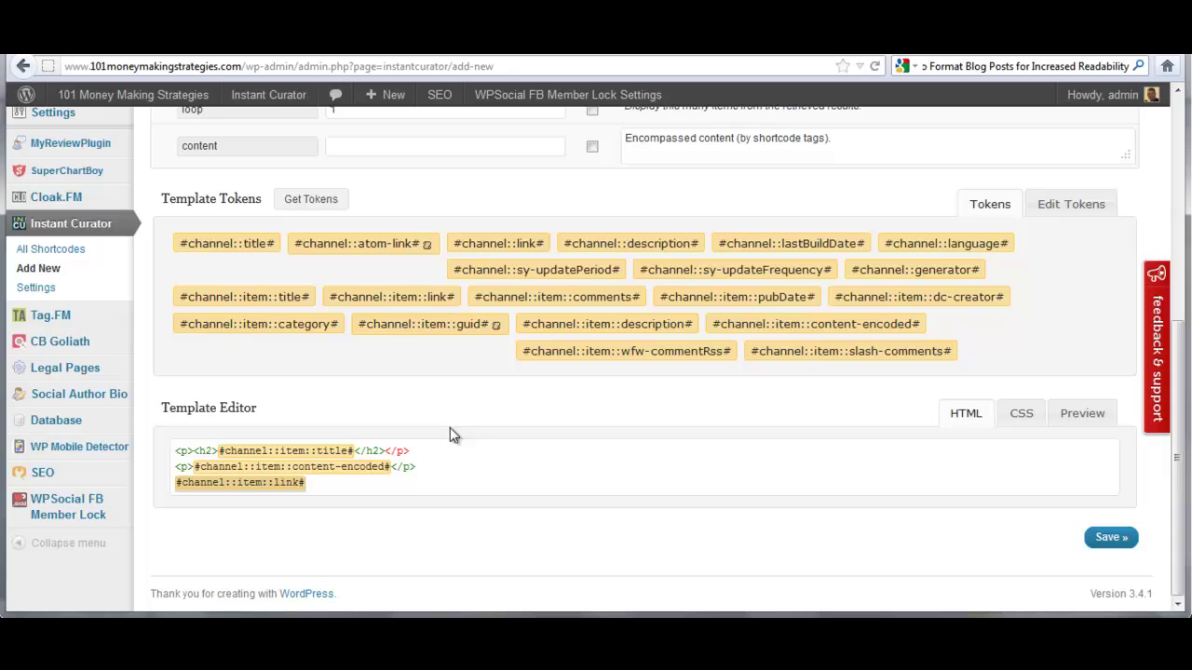
left_click(176, 486)
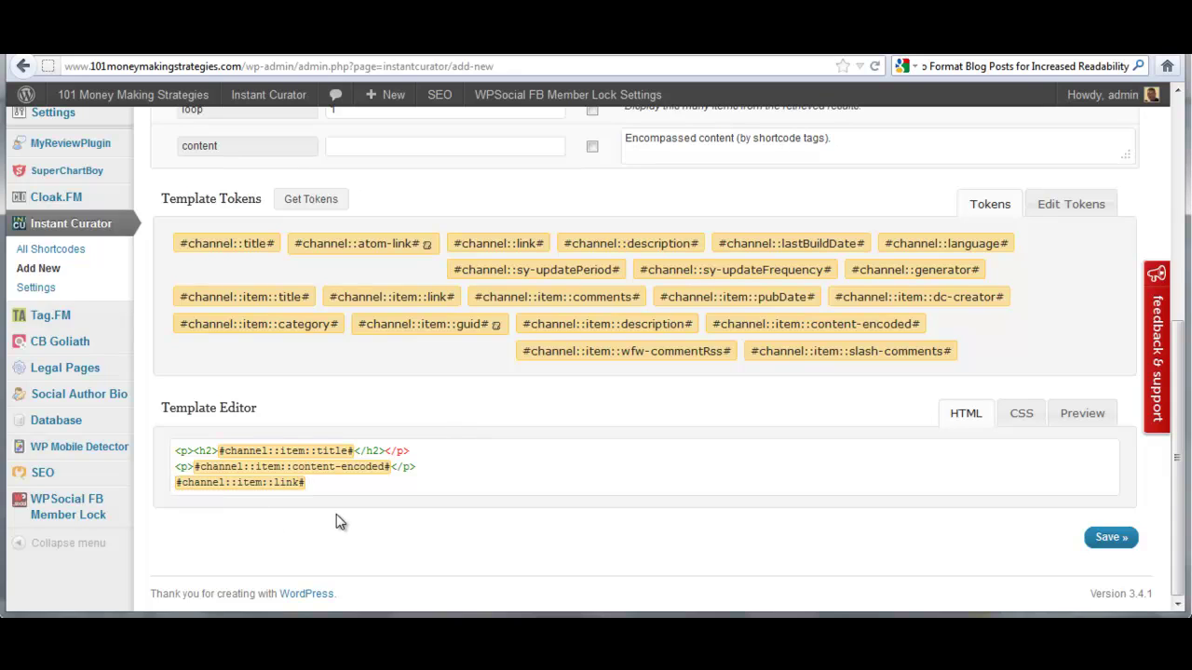
type("<")
type("a hre")
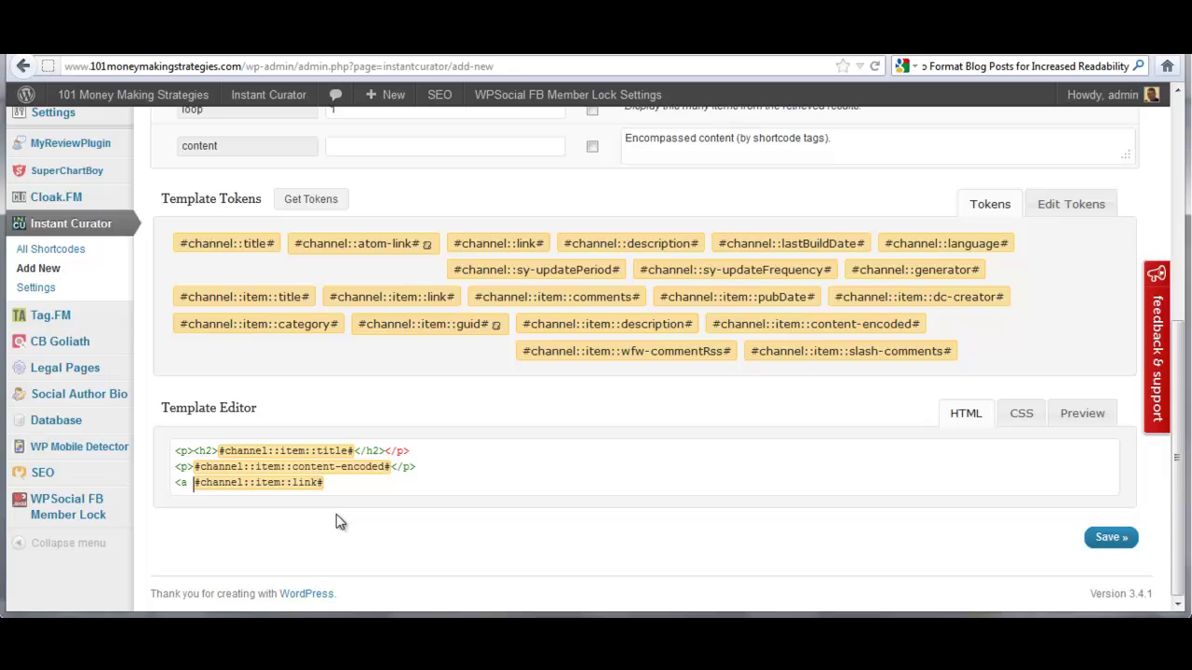
type("f")
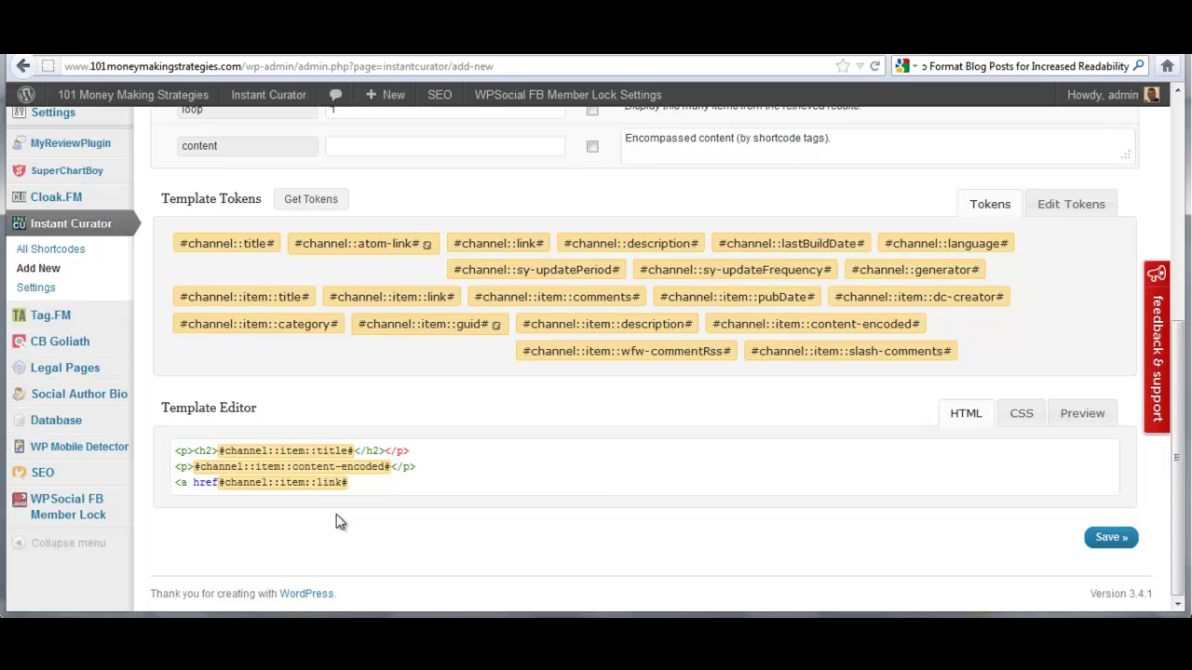
type("=\"#channel::item::link#")
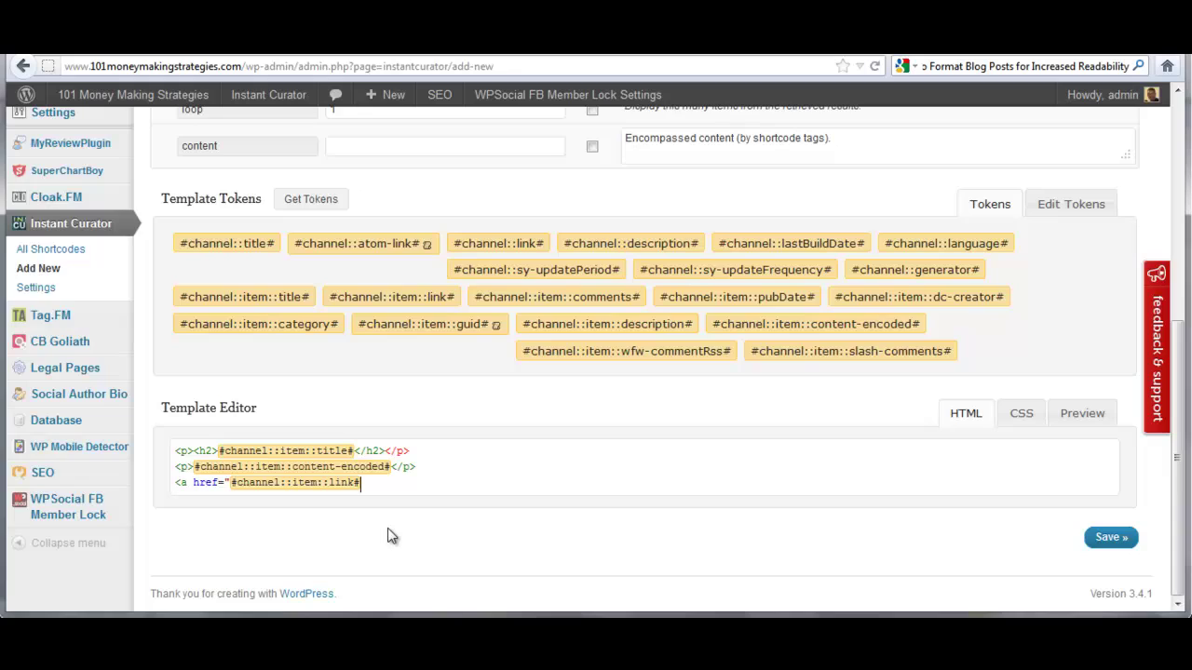
type("\">Original Pos")
key("BackSpace")
type("t</a>")
left_click(1078, 413)
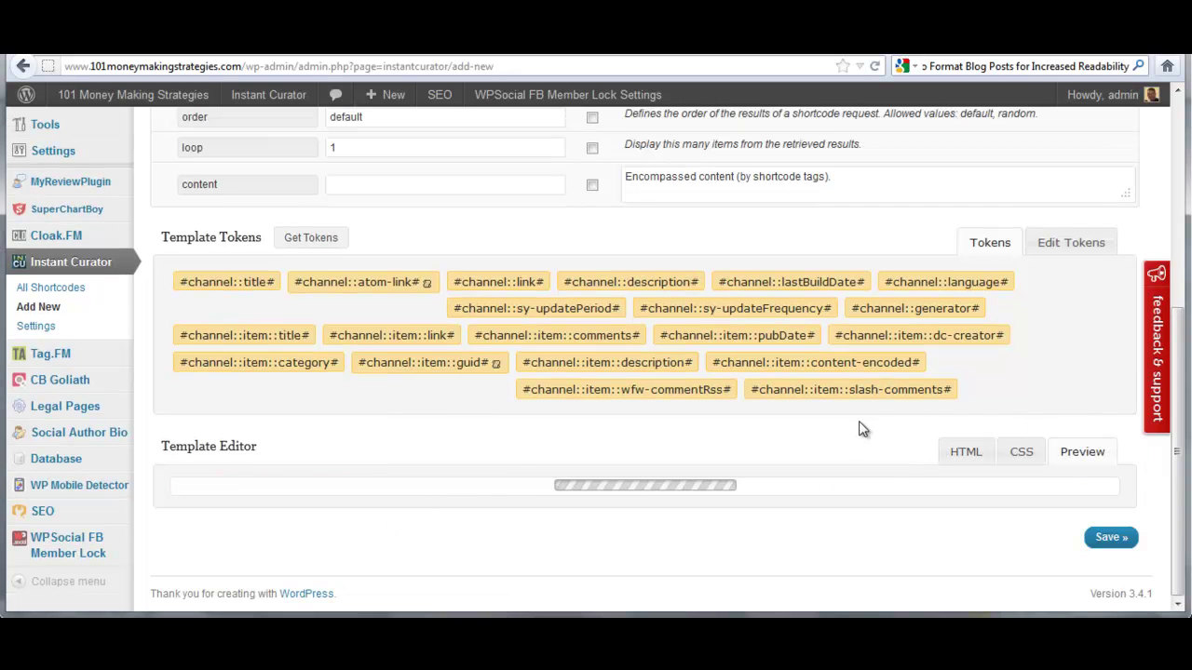
scroll(745, 434, "down", 10)
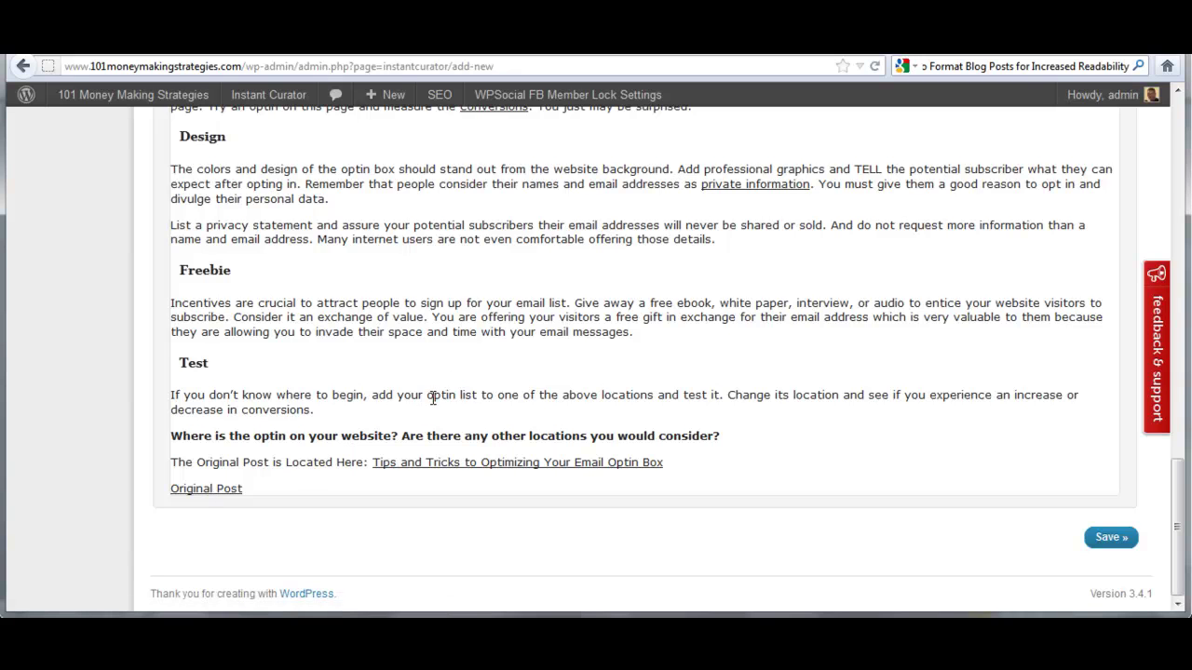
Delete the Original Post link line from the HTML template, save the shortcode and review the saved template
scroll(527, 379, "up", 10)
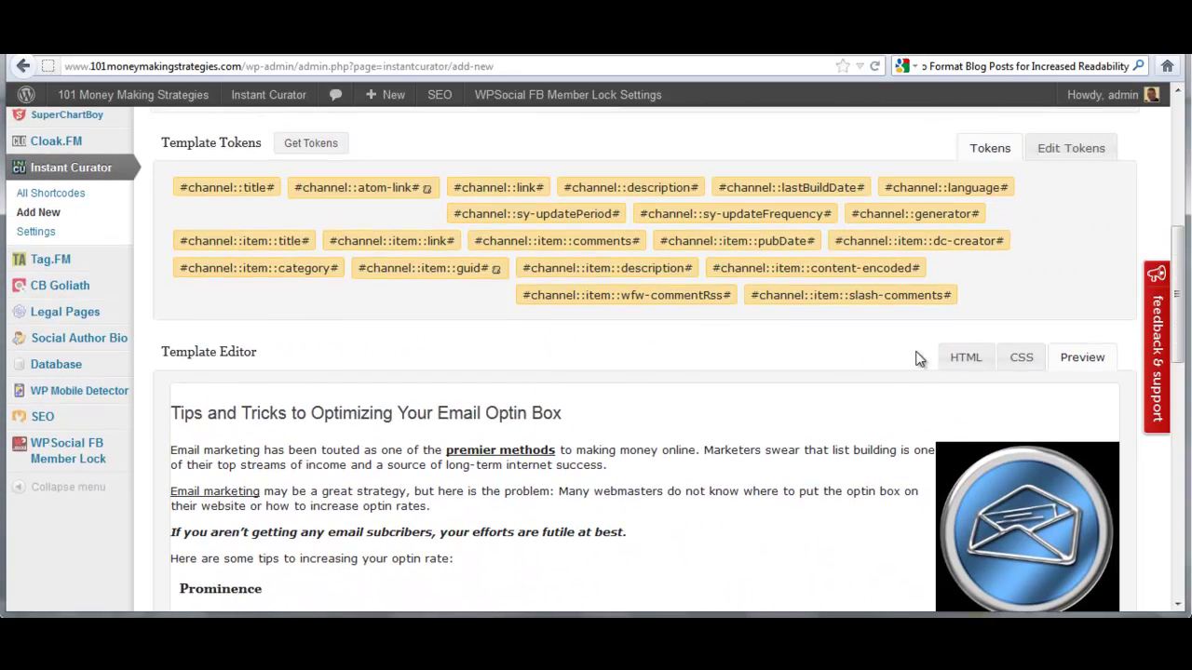
left_click(959, 358)
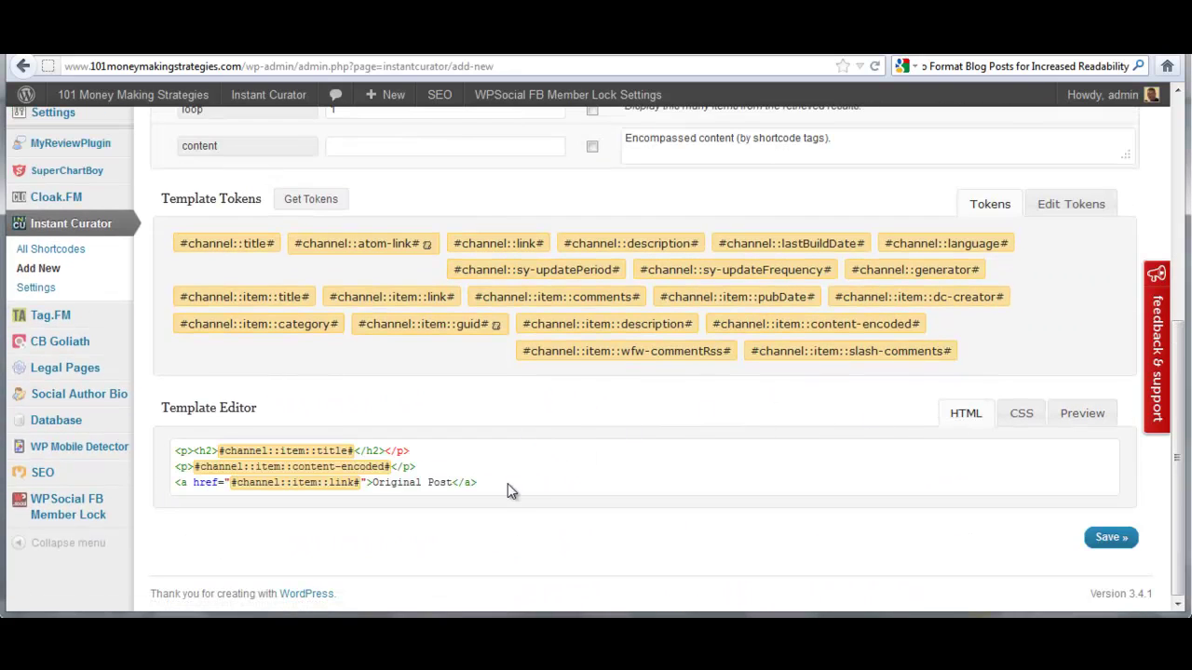
left_click_drag(497, 495, 176, 490)
key("BackSpace")
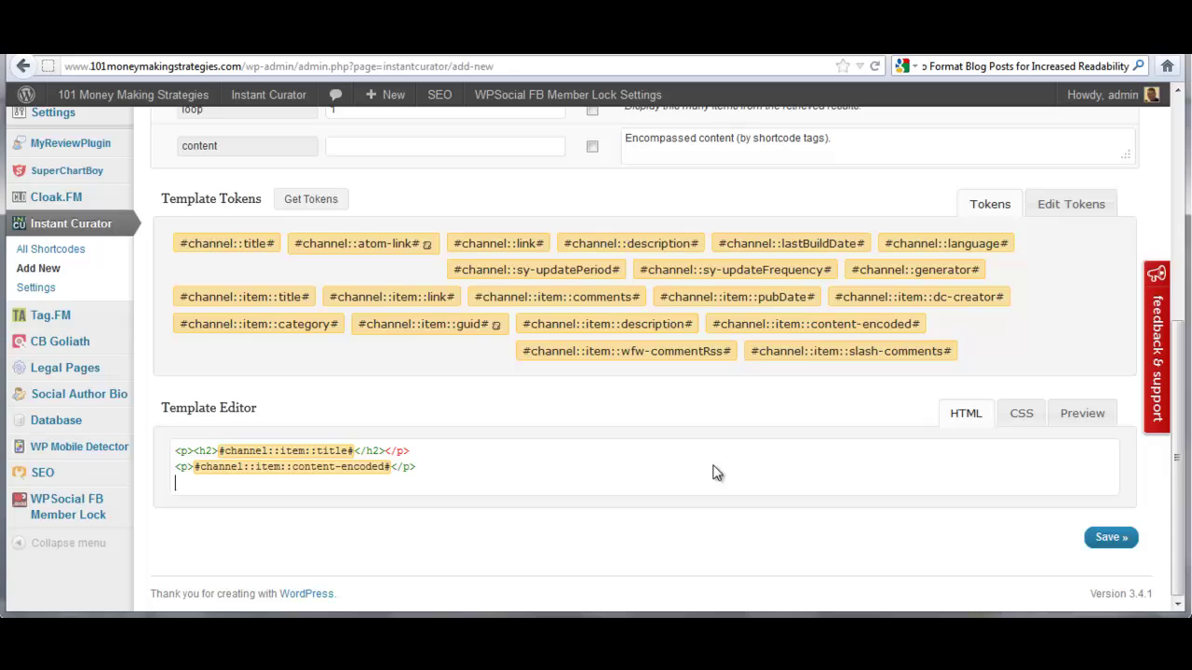
left_click(1108, 539)
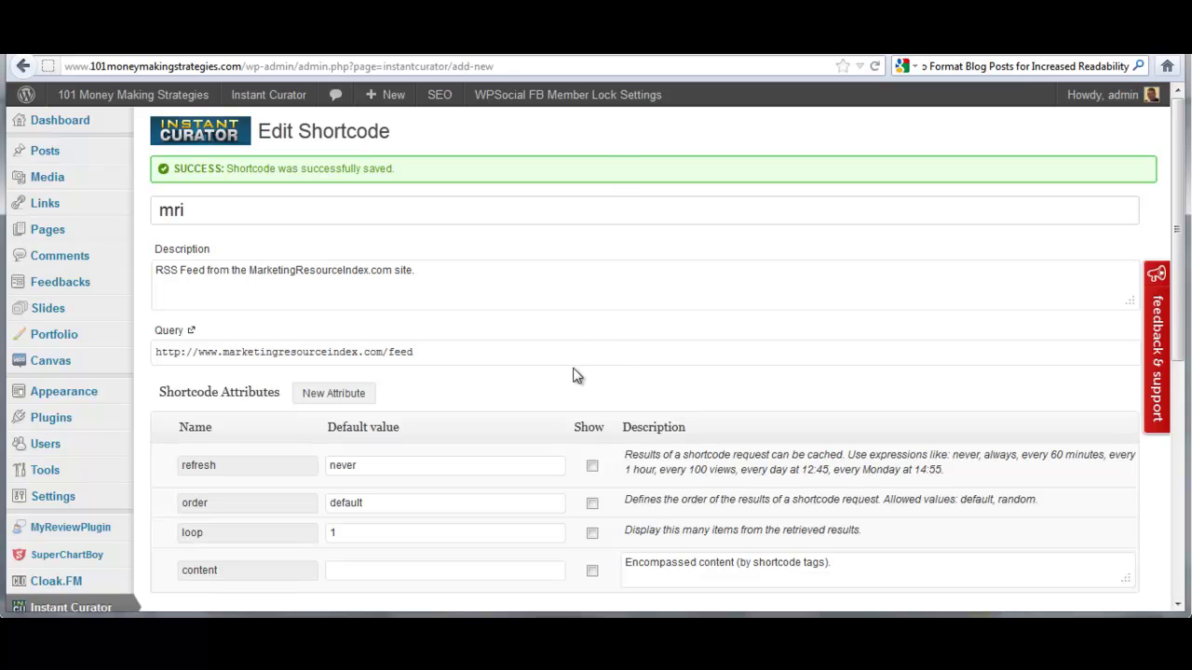
scroll(547, 403, "down", 4)
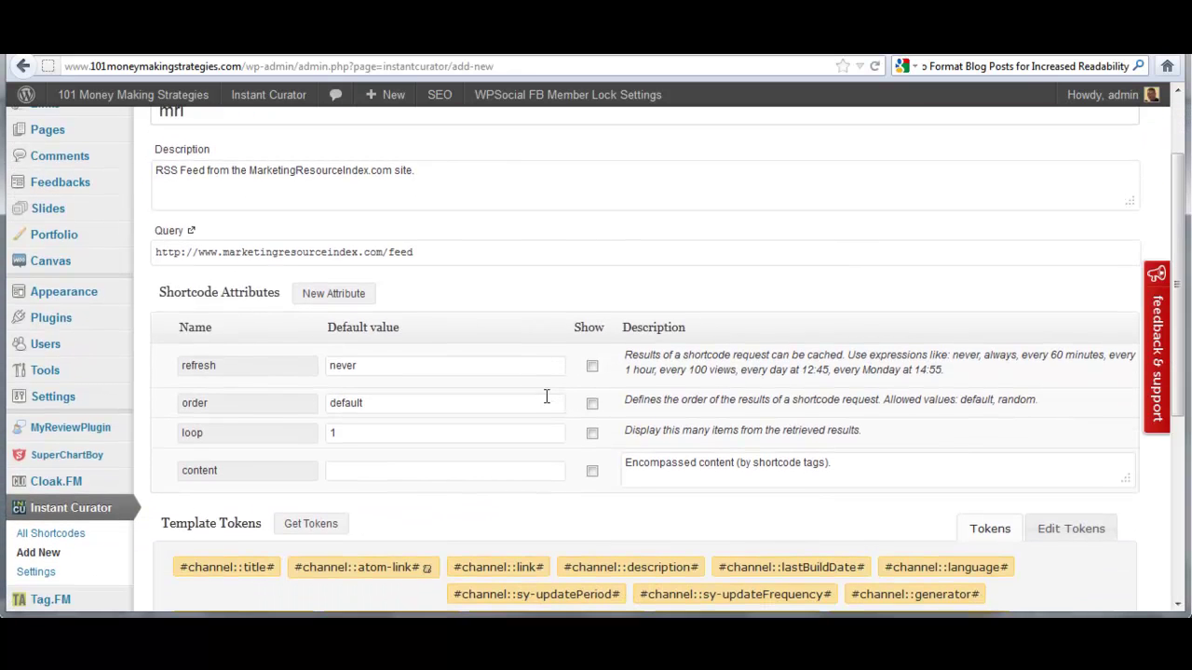
scroll(529, 415, "down", 1)
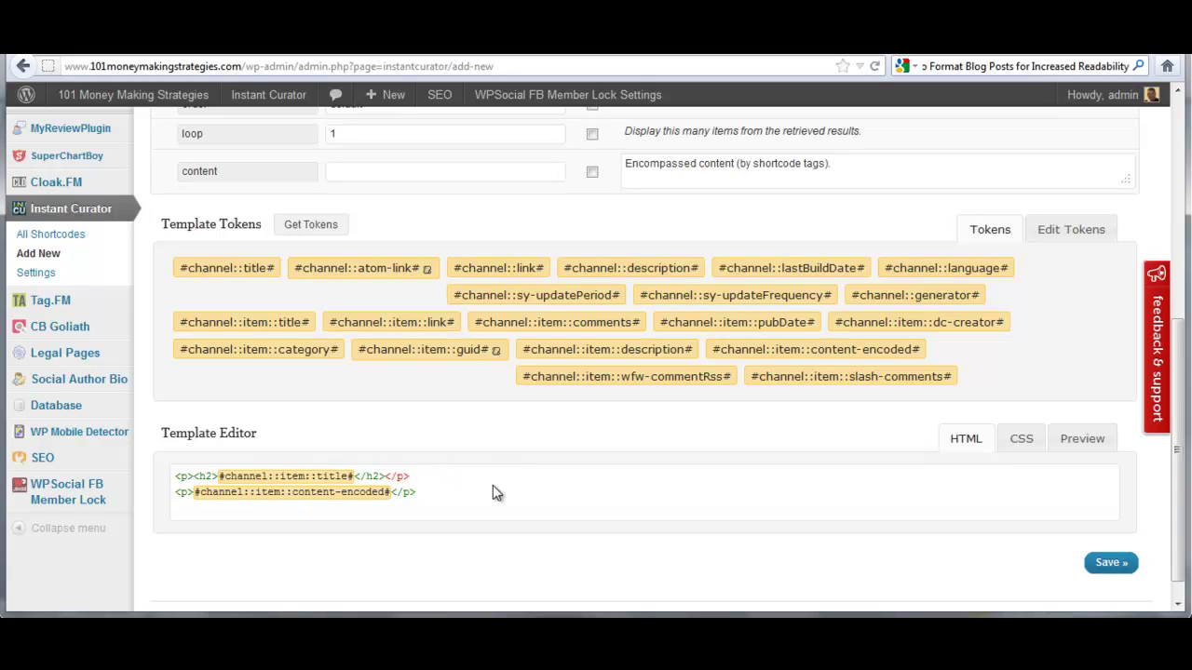
scroll(445, 475, "up", 4)
scroll(446, 472, "up", 2)
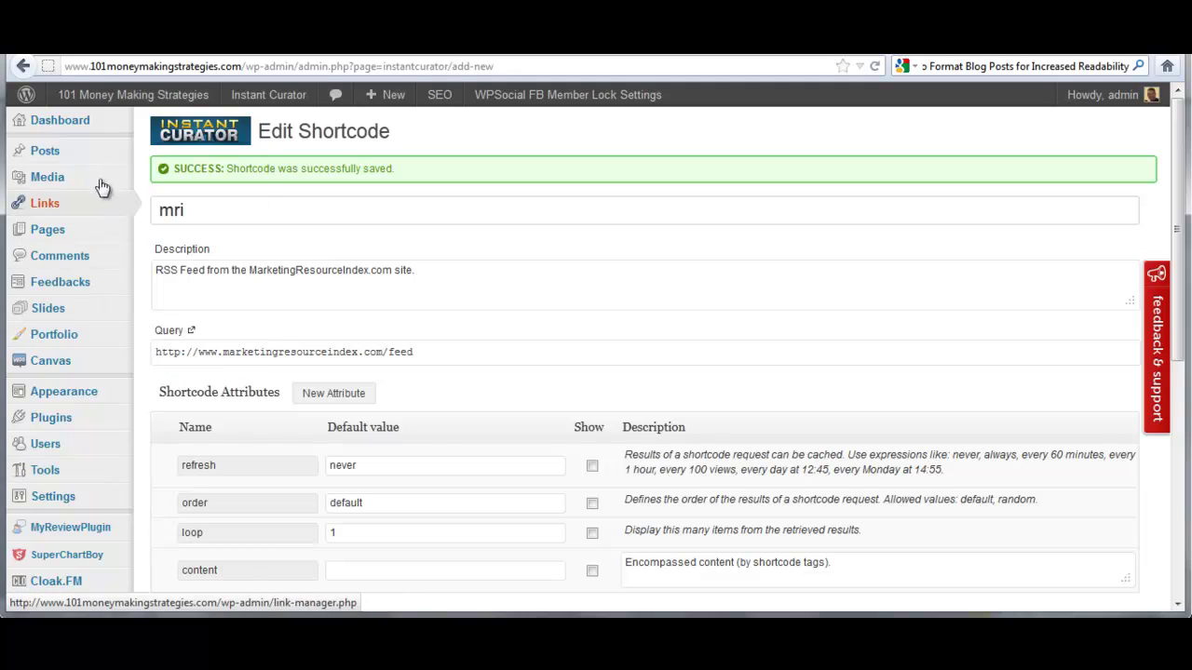
Create a new post titled "How to Create Readable Content for Your Blog"
mouse_move(75, 156)
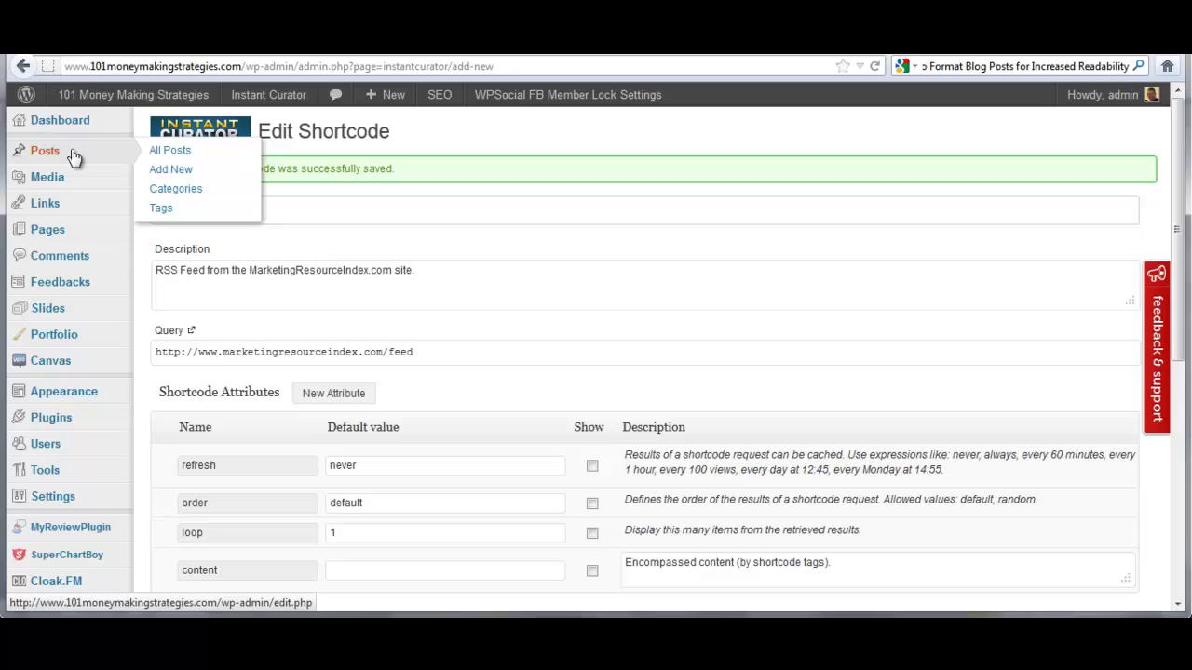
left_click(203, 175)
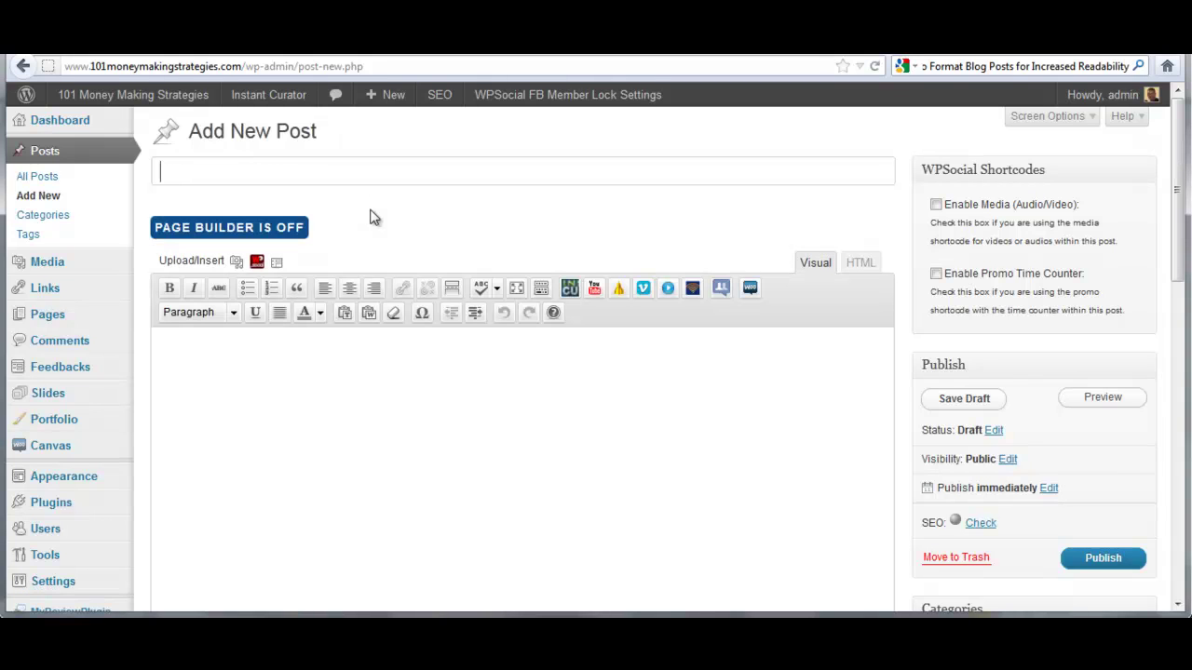
type("How to Cre")
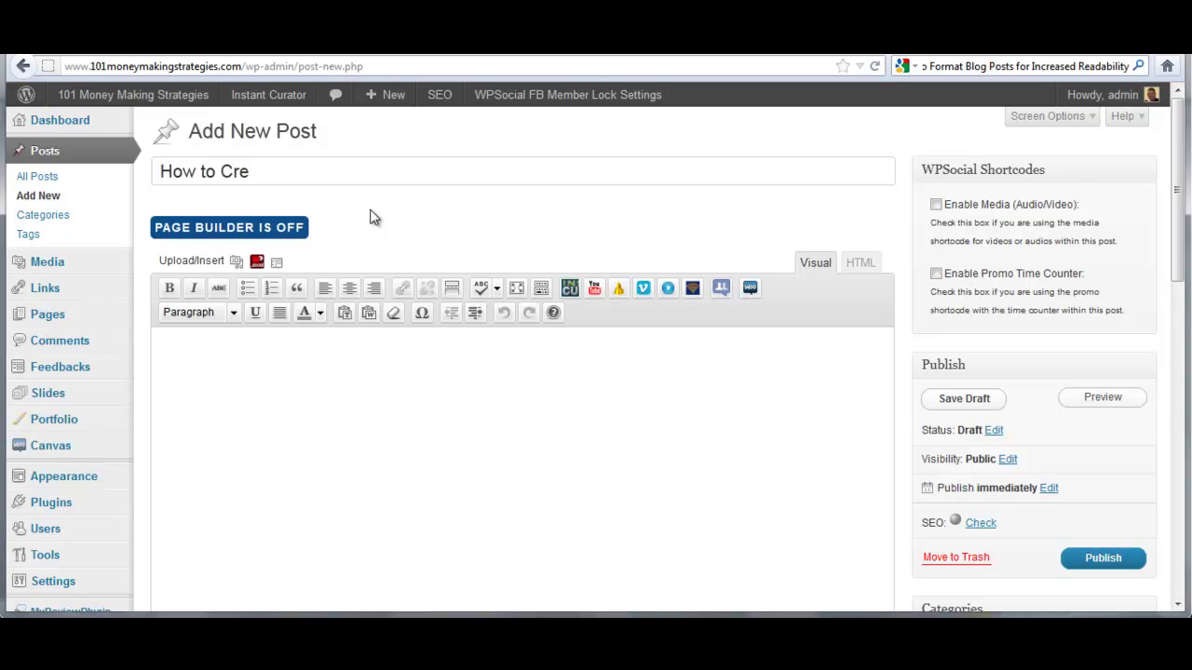
type("at Readable ")
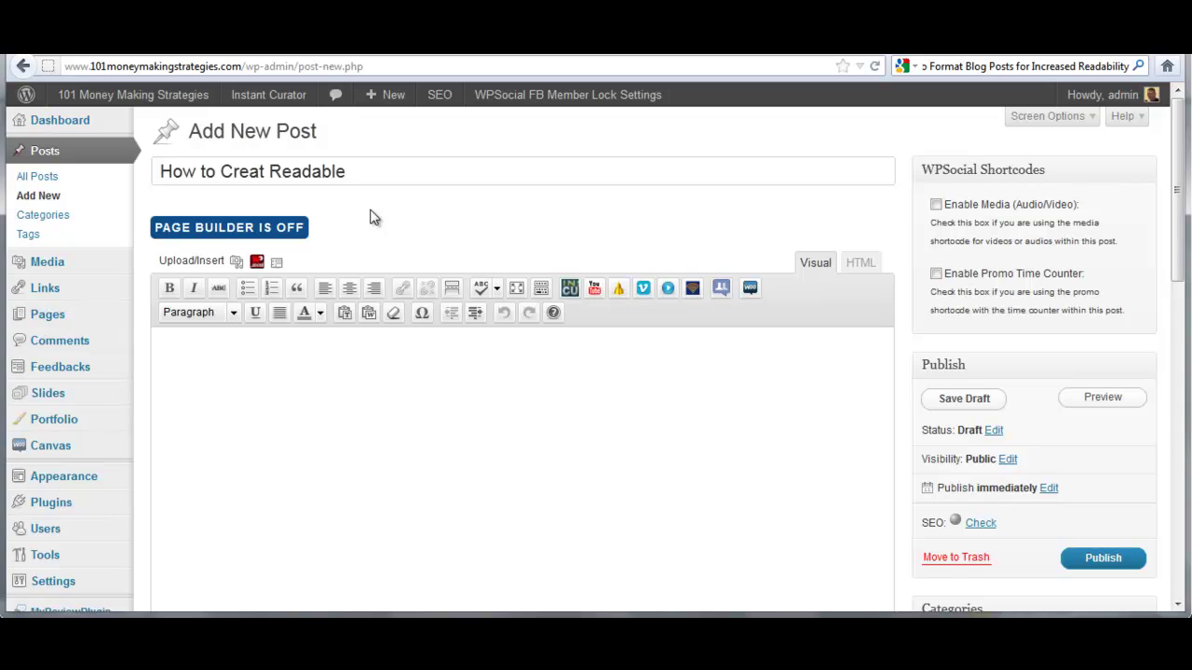
type("Content for Your Blog")
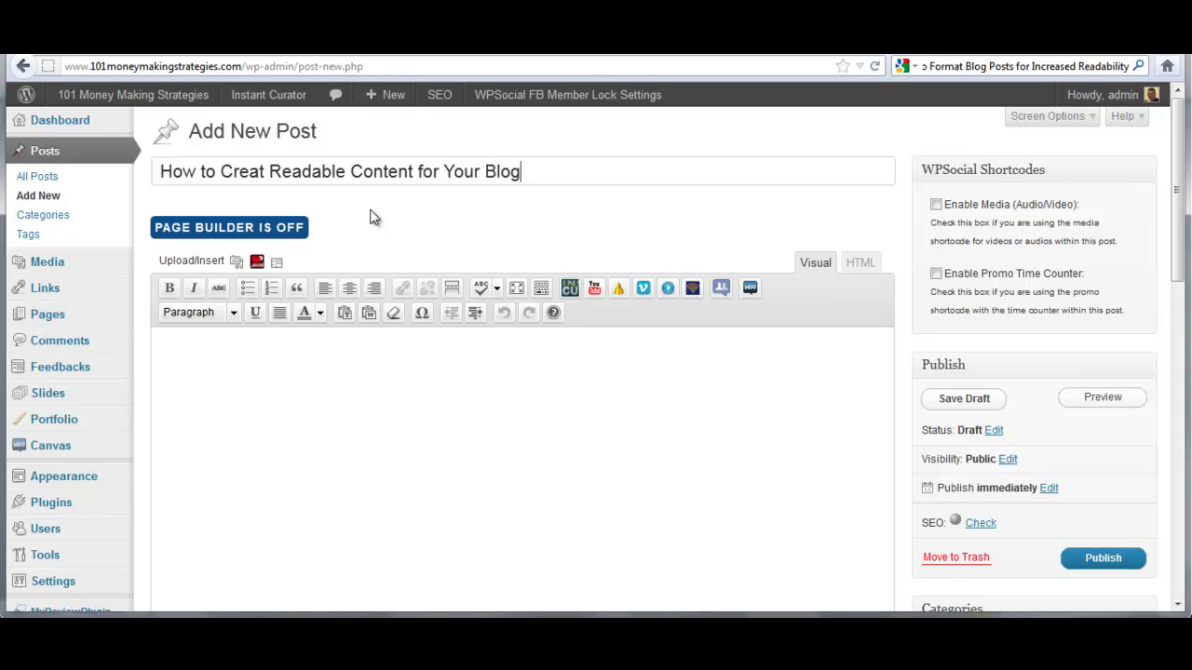
left_click(267, 172)
type("e")
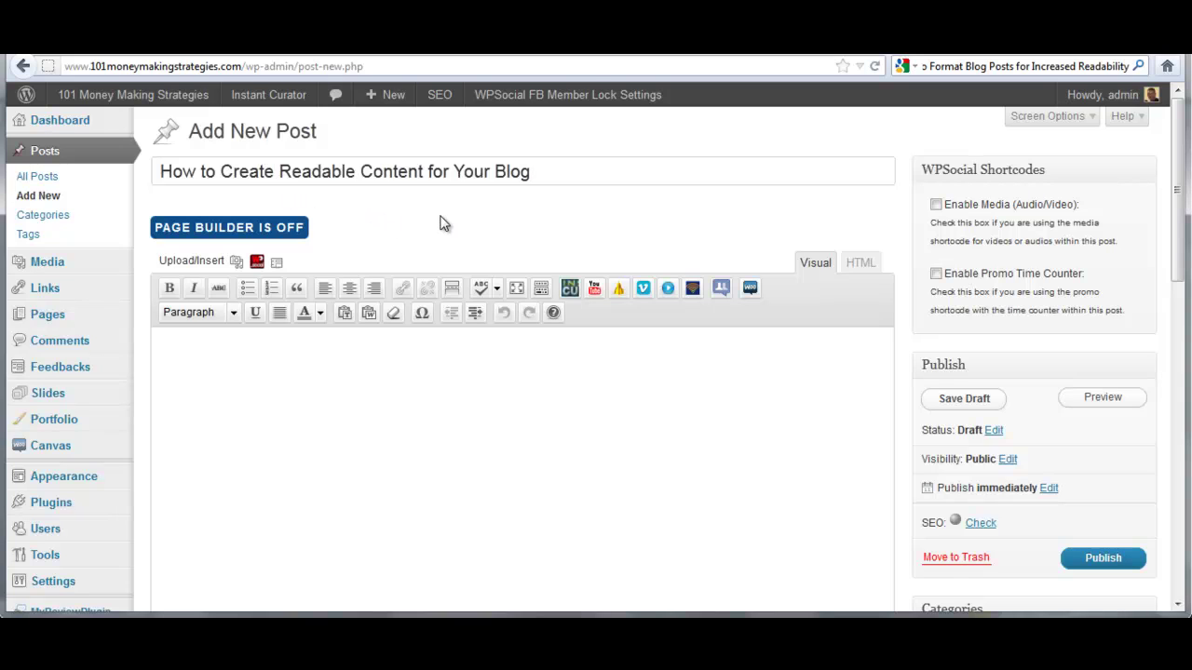
Open the Instant Curator shortcode list in the post editor and insert the ic_flickr shortcode into the empty body
left_click(359, 374)
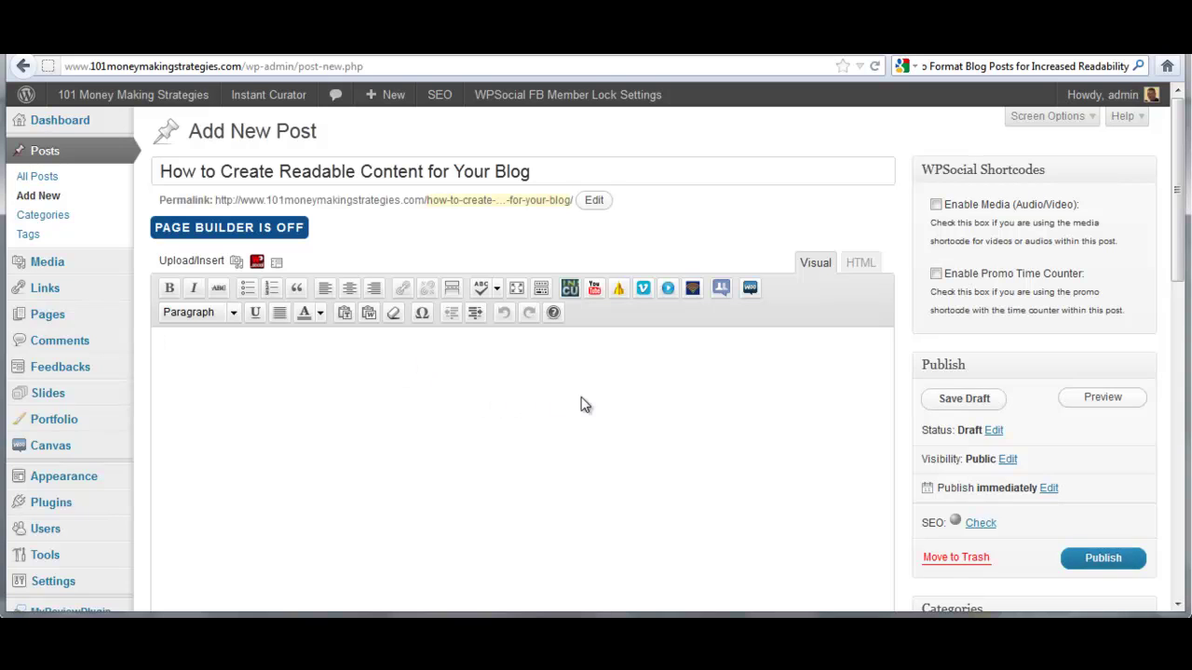
left_click(570, 292)
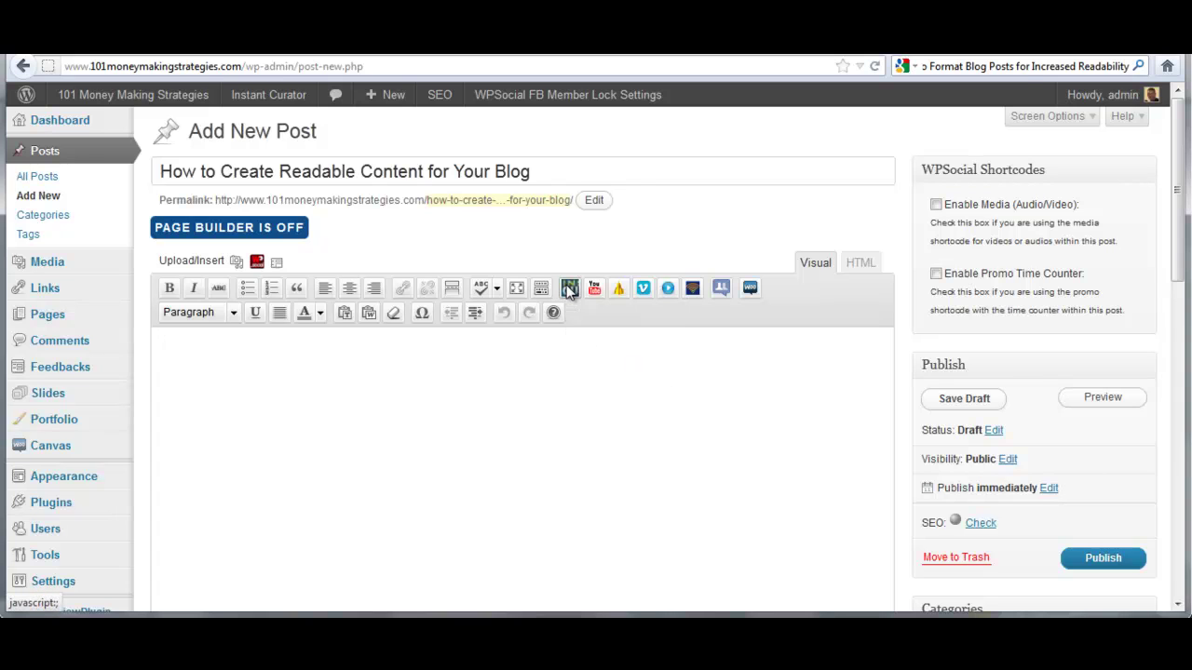
scroll(616, 402, "down", 1)
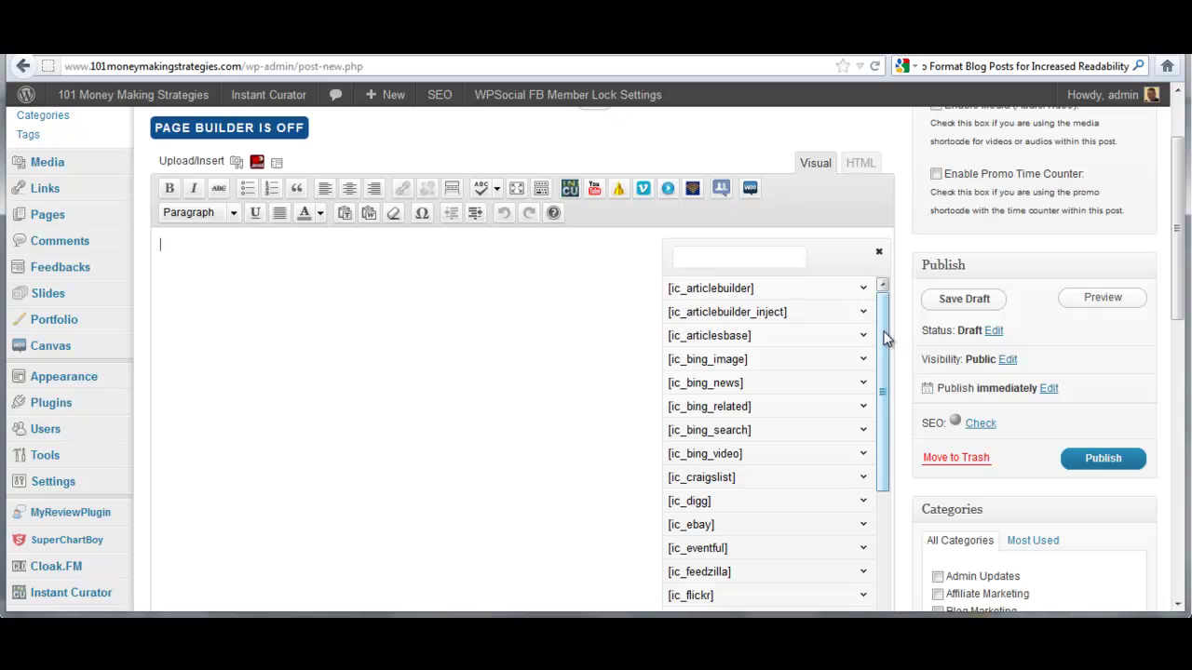
left_click_drag(886, 339, 883, 532)
scroll(904, 466, "down", 2)
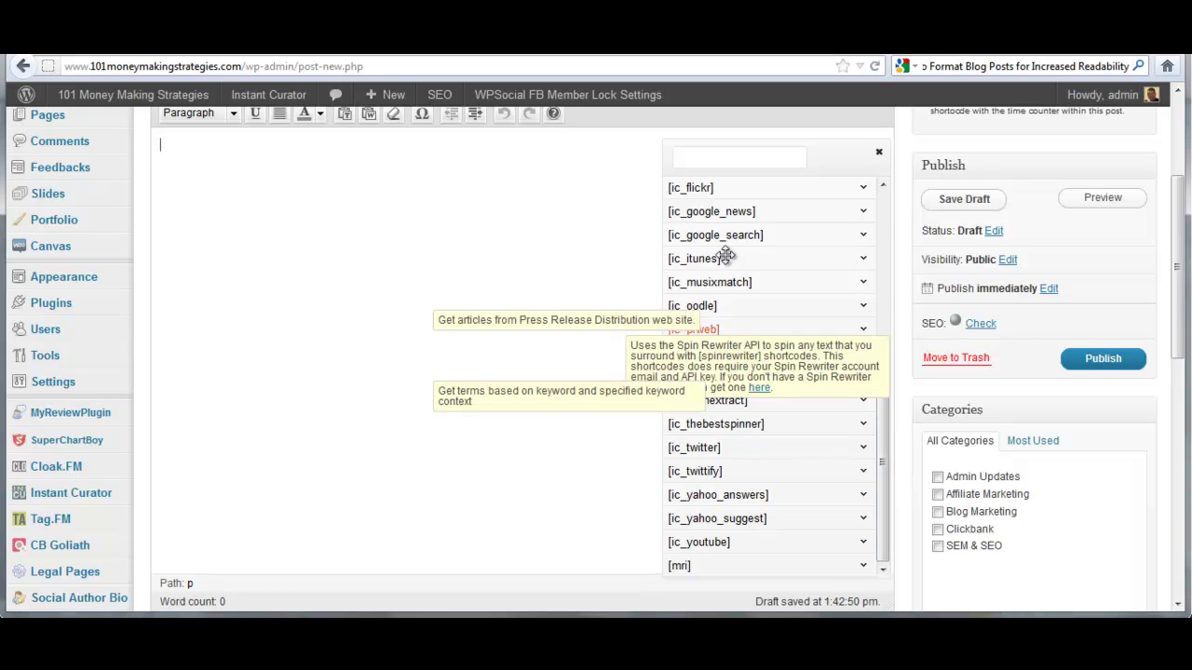
left_click_drag(704, 186, 279, 191)
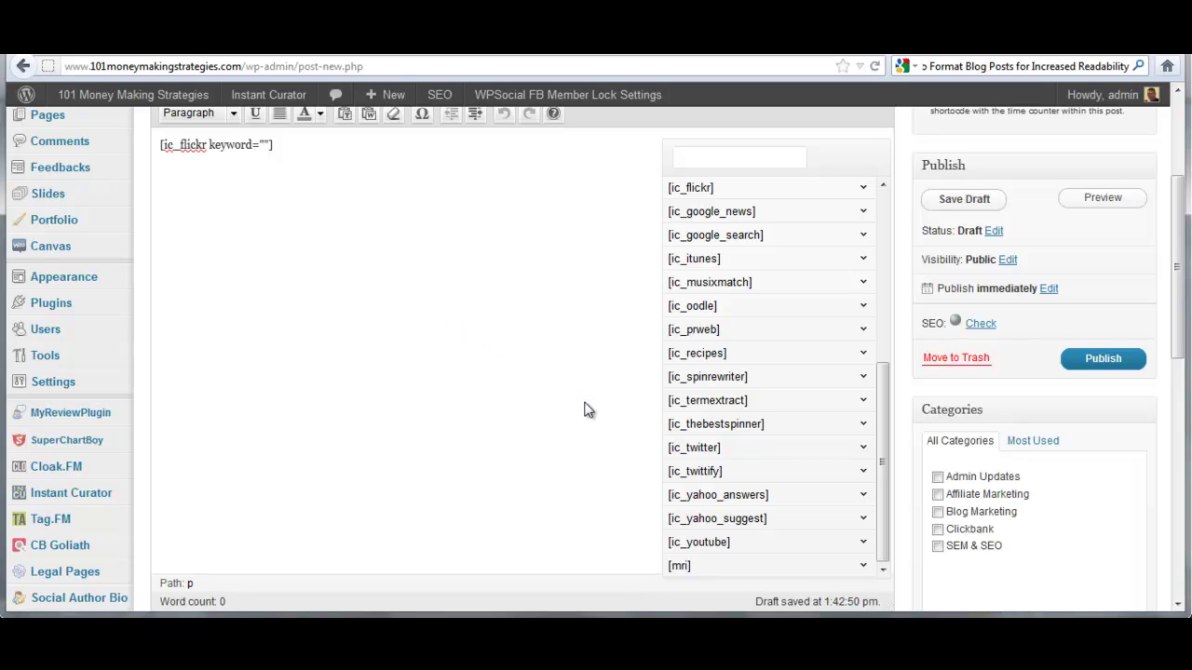
Copy the whole "Are you looking for readable content?" paragraph from Notepad and paste it below the ic_flickr shortcode in the post
left_click(312, 180)
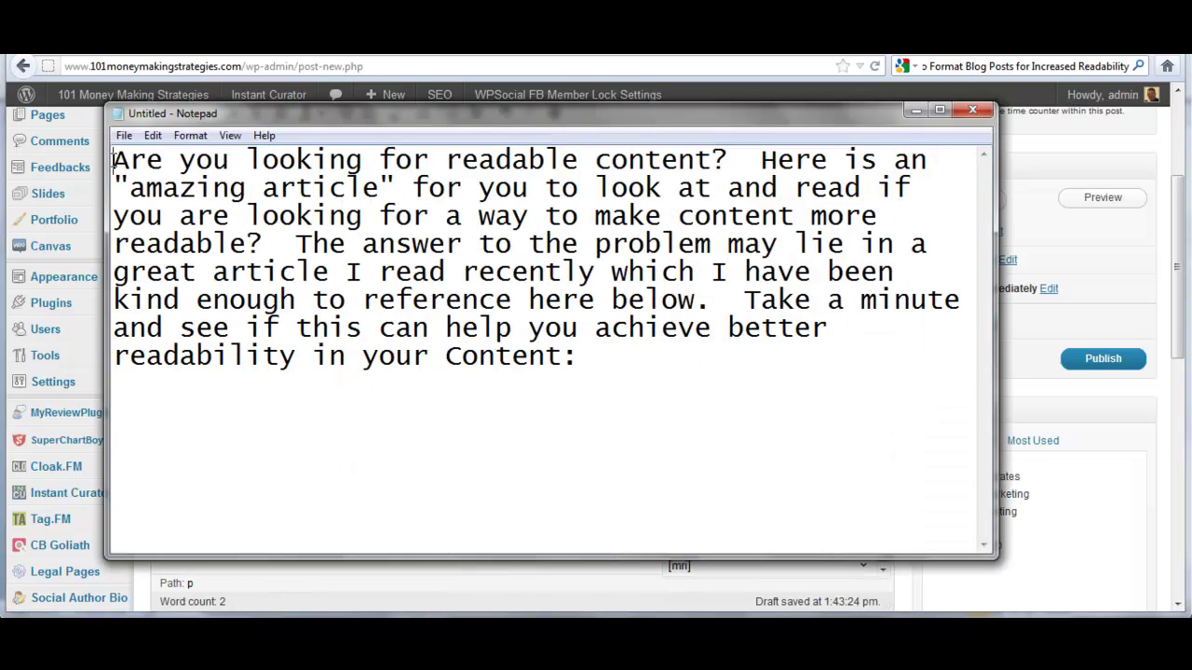
left_click_drag(113, 163, 700, 354)
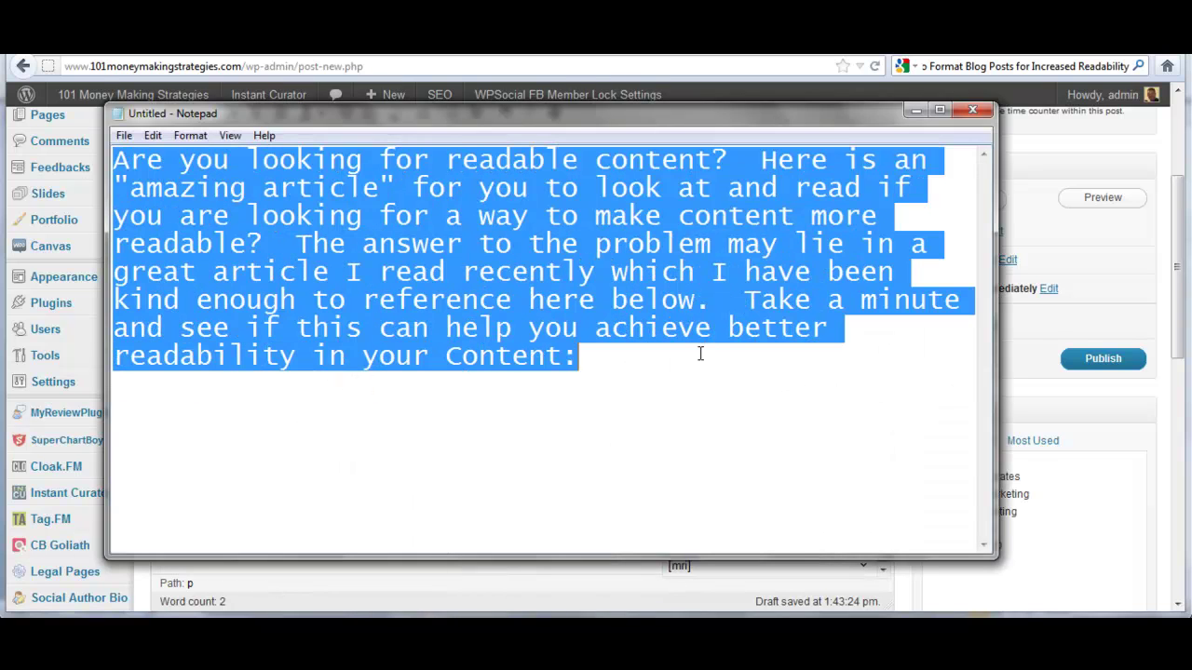
right_click(558, 306)
left_click(599, 367)
left_click(917, 111)
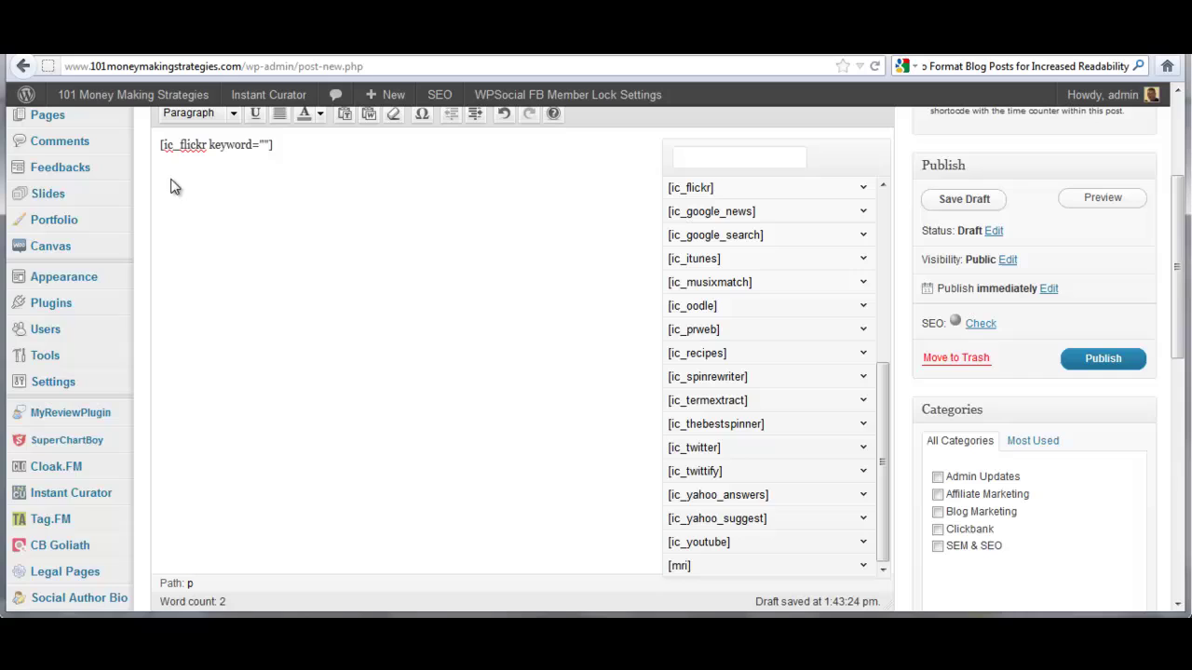
key("ctrl+v")
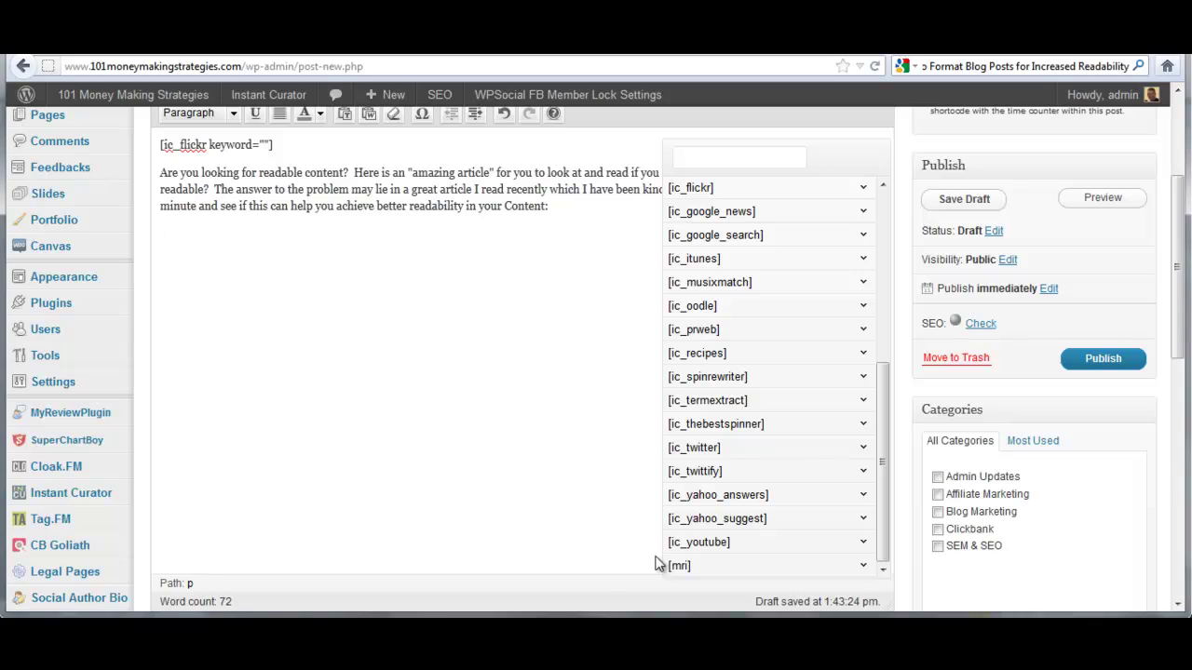
left_click_drag(681, 567, 280, 322)
left_click_drag(193, 235, 161, 236)
key("Delete")
Insert the mri shortcode with its order attribute below the intro paragraph and set order to random
left_click(863, 566)
left_click_drag(880, 476, 891, 540)
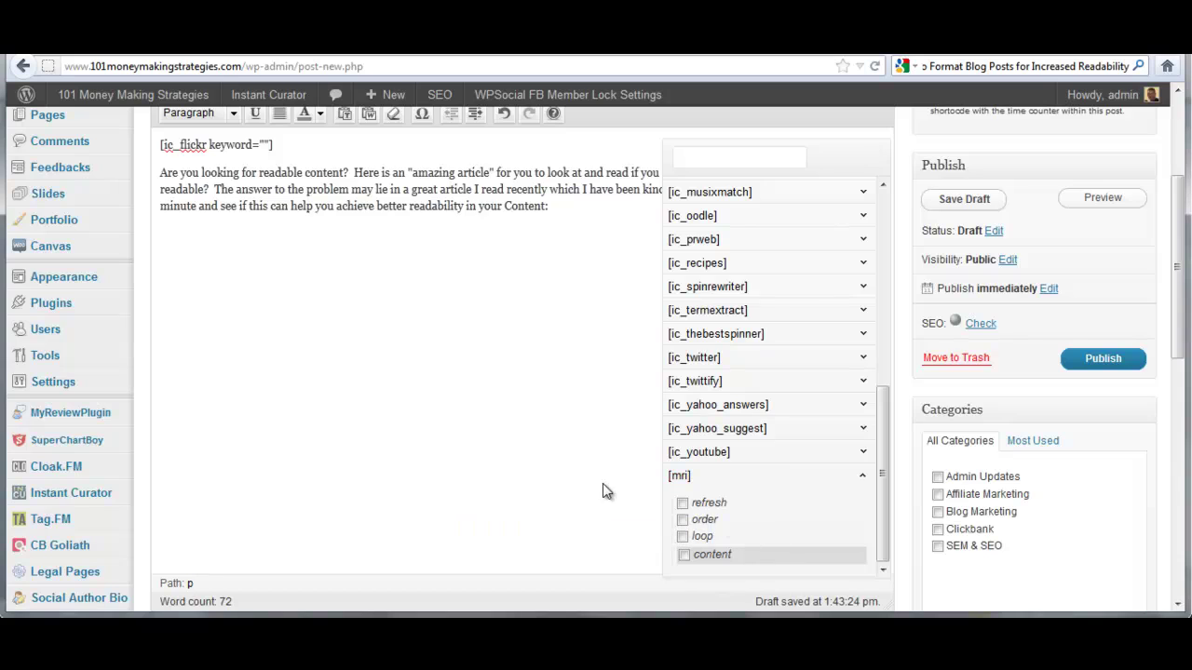
mouse_move(703, 526)
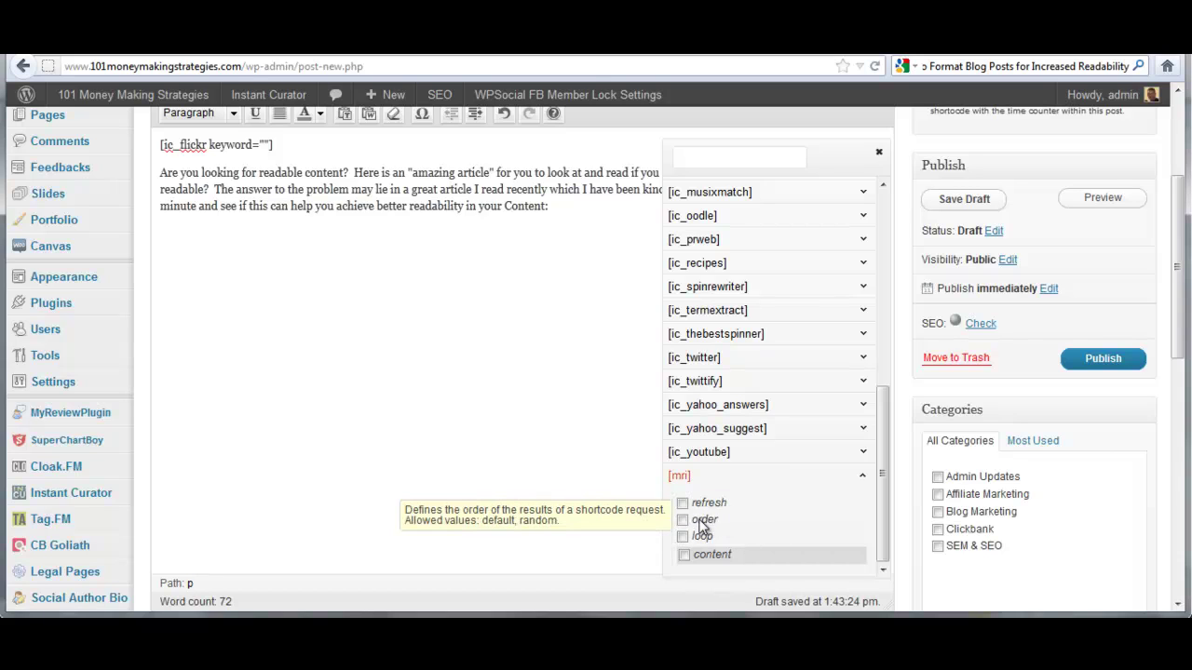
left_click(683, 520)
left_click_drag(677, 476, 186, 233)
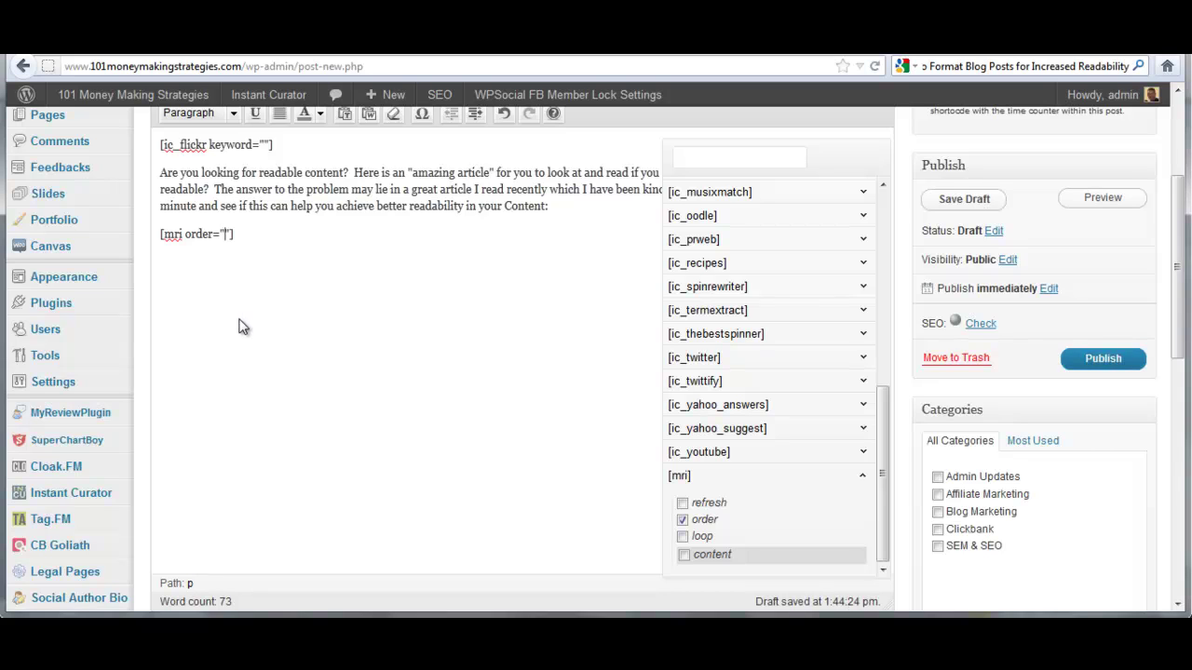
type("random")
Add the line "Check out this Video which really shows you how to create Readable Content:" and insert the ic_youtube shortcode below it
left_click(301, 244)
key("Return")
type("Check out this Video")
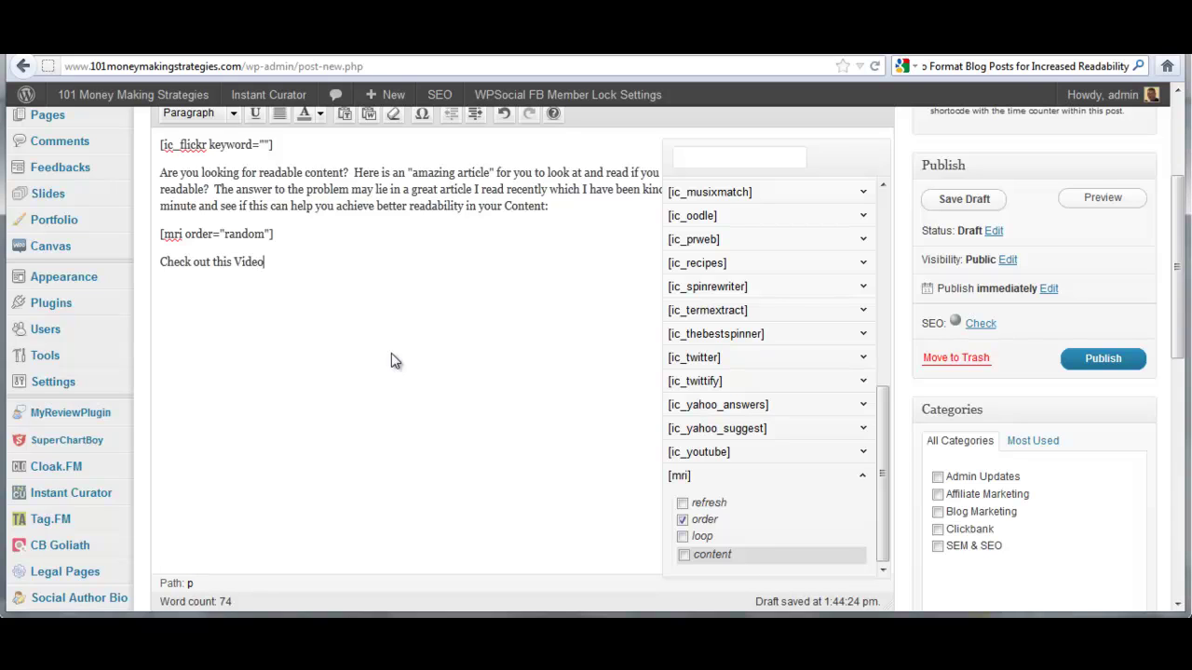
type(" which really shows you how to c")
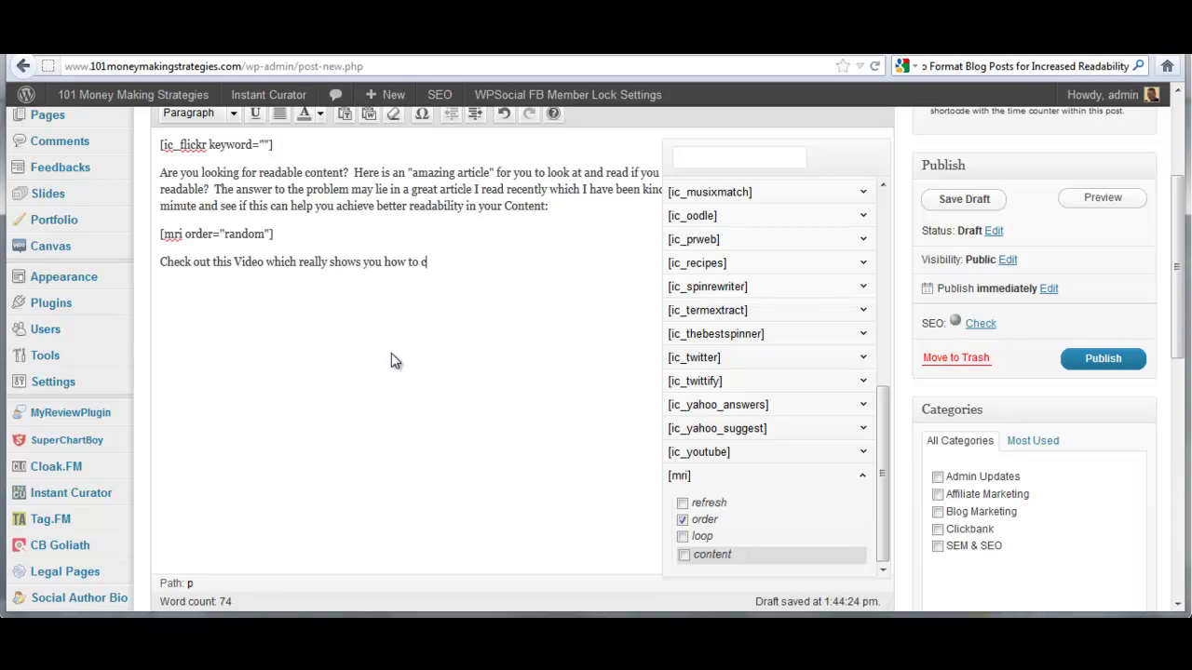
type("reate Readable Content:")
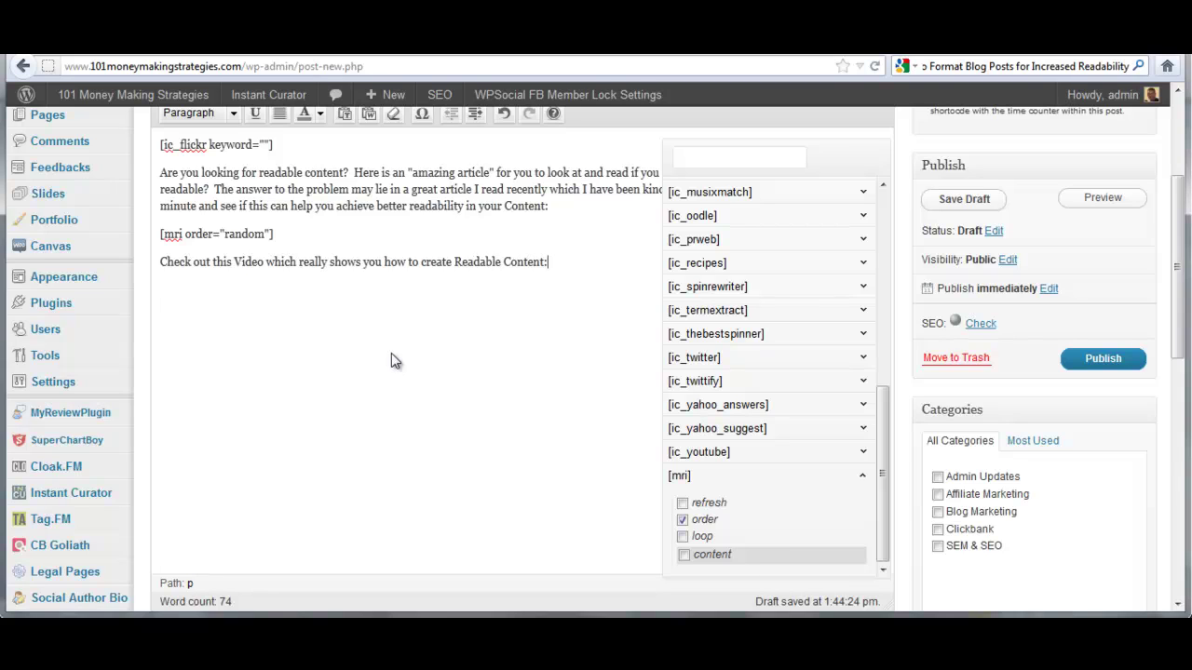
key("Return")
left_click_drag(690, 449, 316, 334)
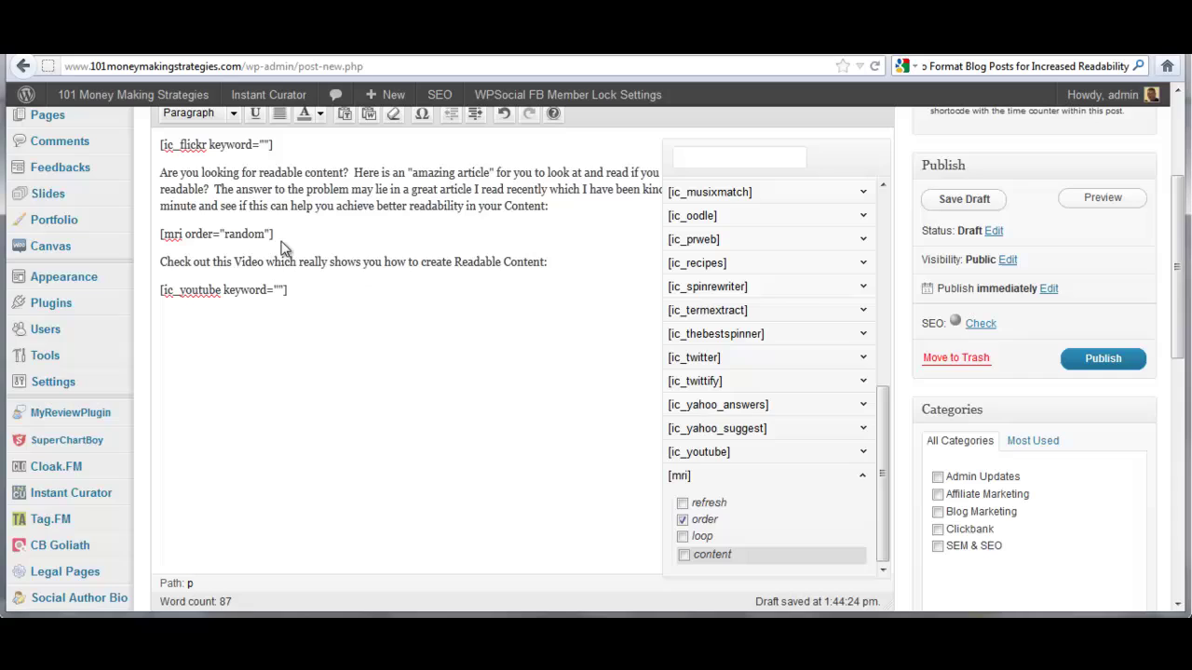
Set the keyword of the ic_flickr shortcode to "rea"
left_click(262, 144)
type("read co")
left_click(299, 157)
key("BackSpace")
key("BackSpace")
key("BackSpace")
key("BackSpace")
Set the keyword of the ic_youtube shortcode to "readability"
left_click(280, 290)
type("readable content")
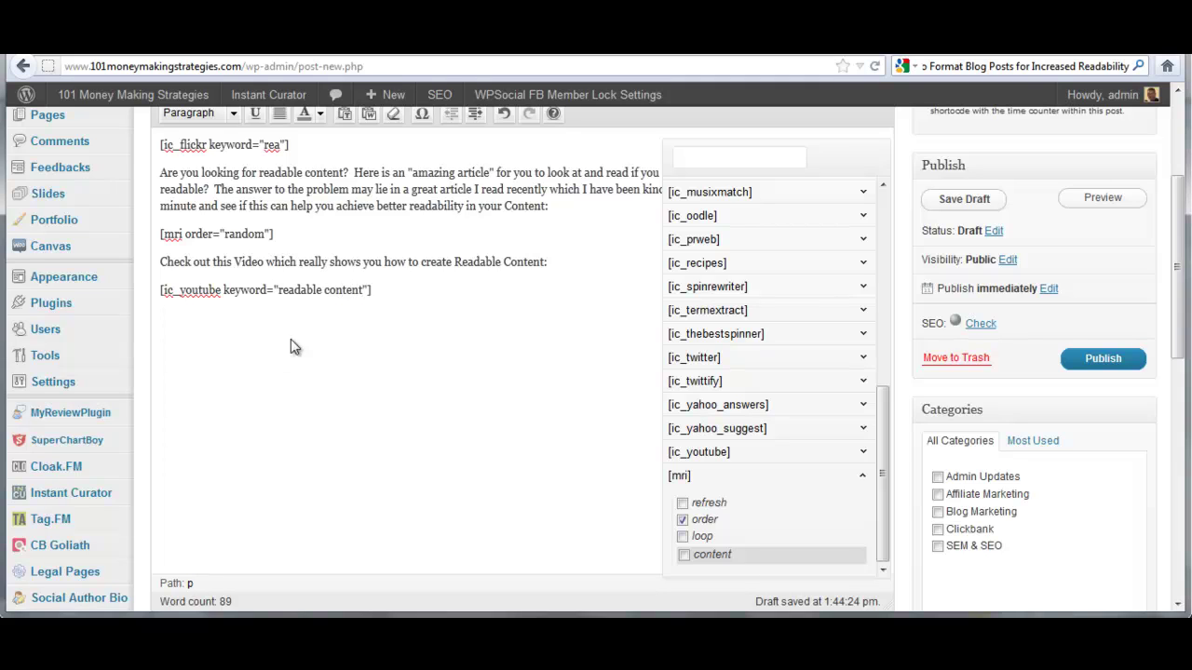
left_click(321, 289)
key("BackSpace")
key("BackSpace")
type("ility")
key("BackSpace")
key("BackSpace")
key("BackSpace")
key("BackSpace")
key("BackSpace")
key("BackSpace")
key("BackSpace")
key("BackSpace")
Preview the post and refresh the ic_flickr image above the intro paragraph
left_click(1102, 198)
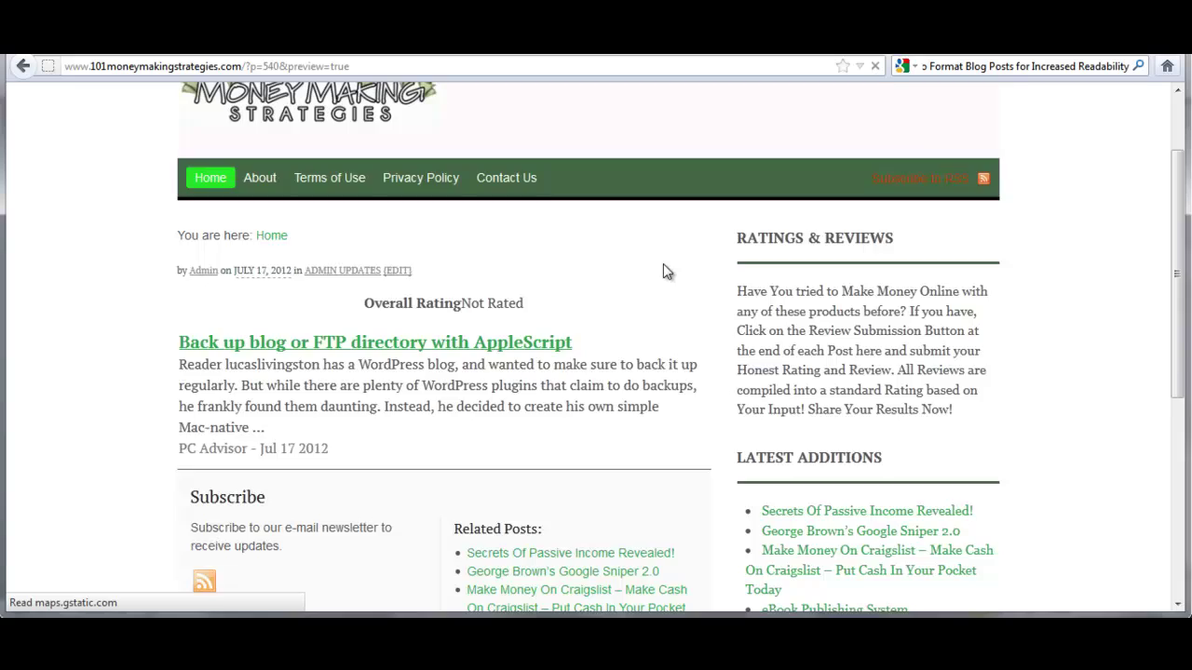
scroll(684, 337, "down", 2)
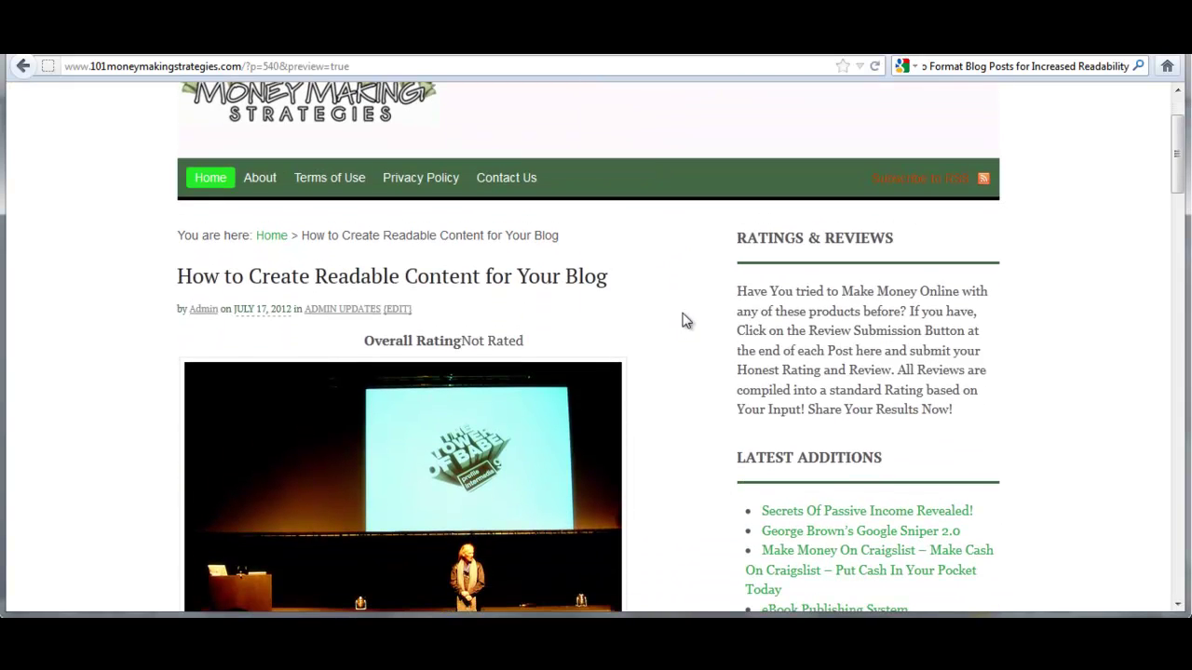
scroll(651, 276, "down", 2)
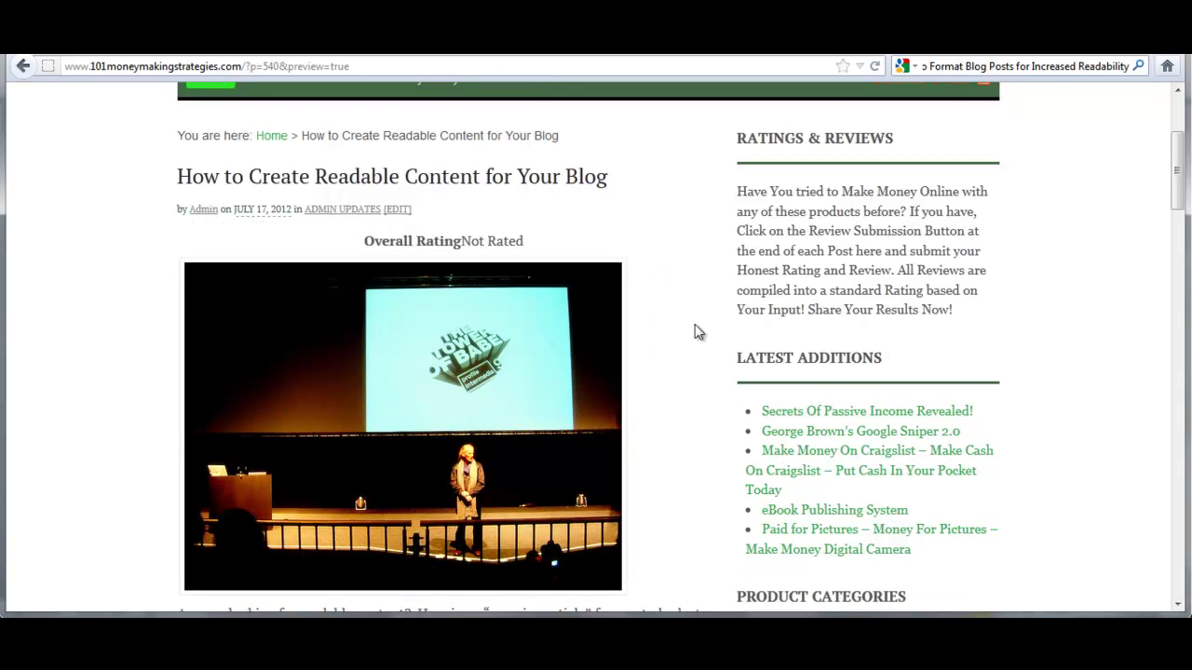
scroll(708, 321, "down", 2)
mouse_move(603, 160)
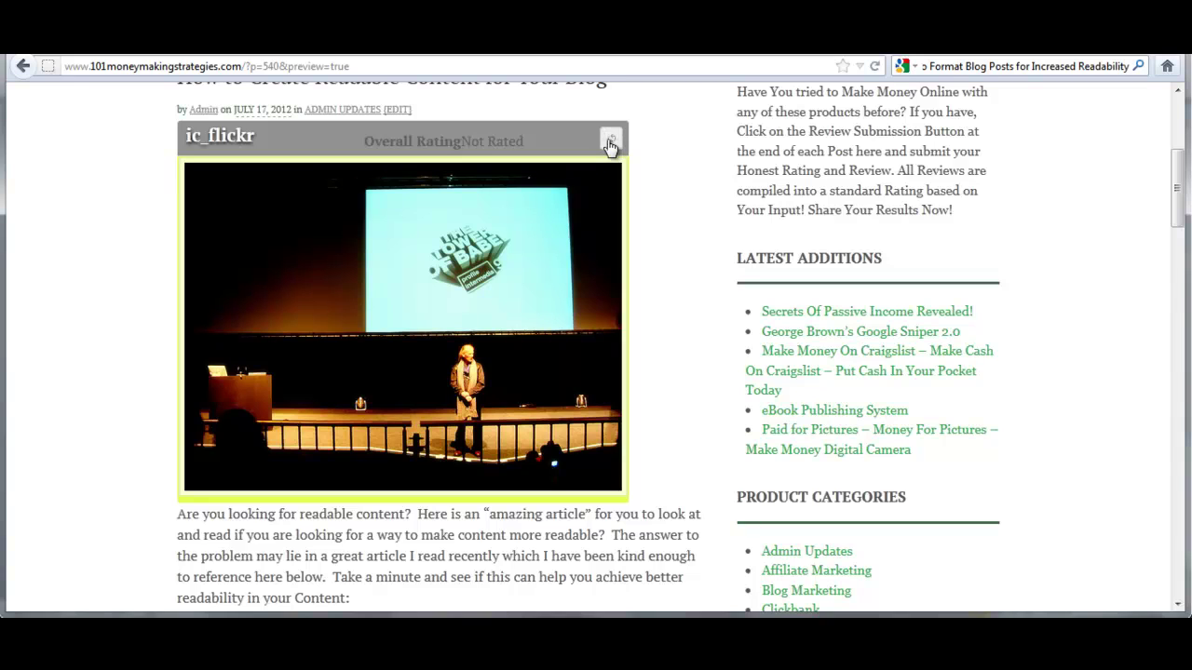
left_click(609, 146)
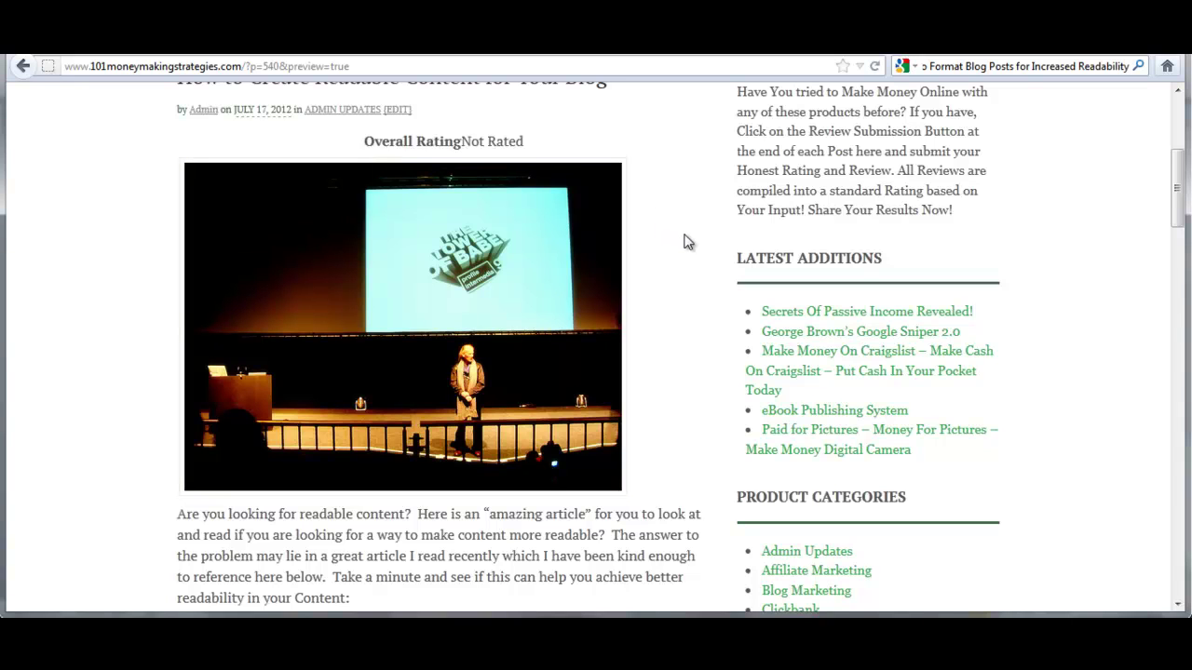
Refresh the mri shortcode content in the post preview until the article "How to Format Blog Posts for Increased Readability" loads
scroll(704, 223, "down", 3)
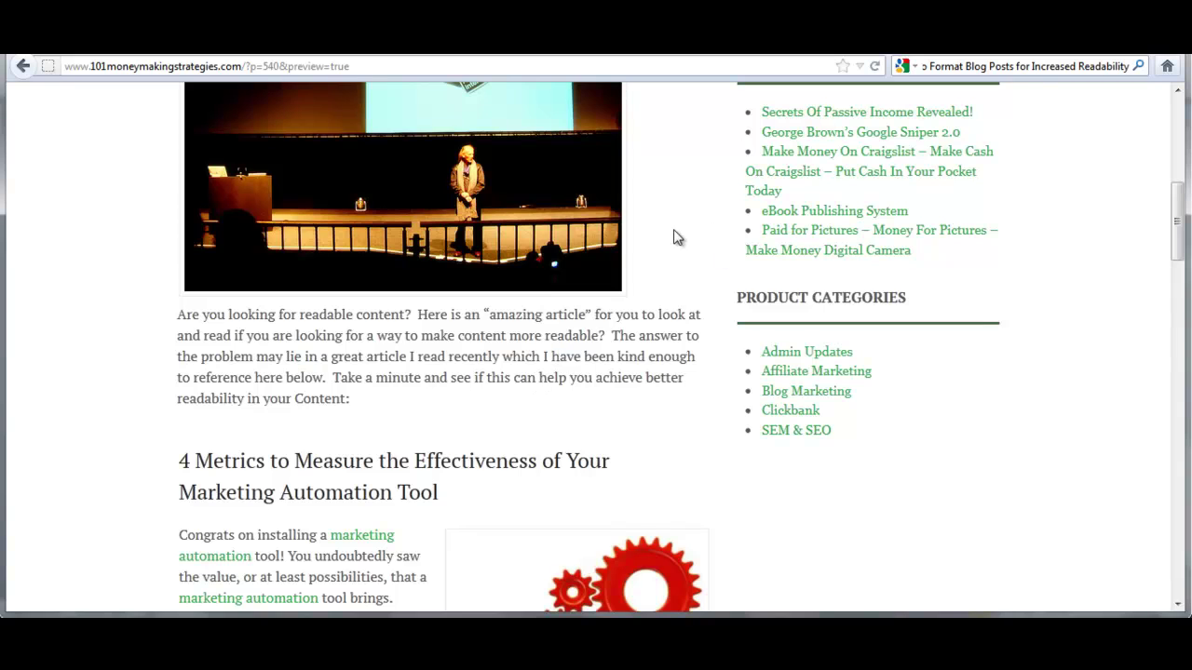
scroll(689, 333, "down", 2)
scroll(693, 328, "down", 1)
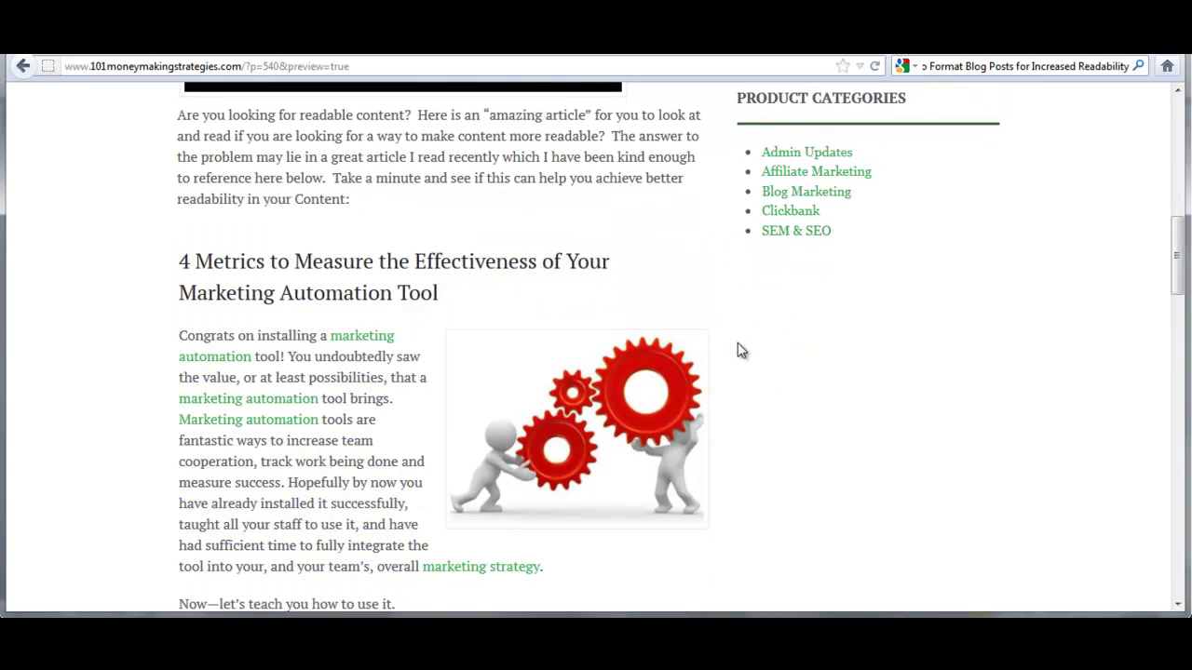
scroll(740, 350, "down", 1)
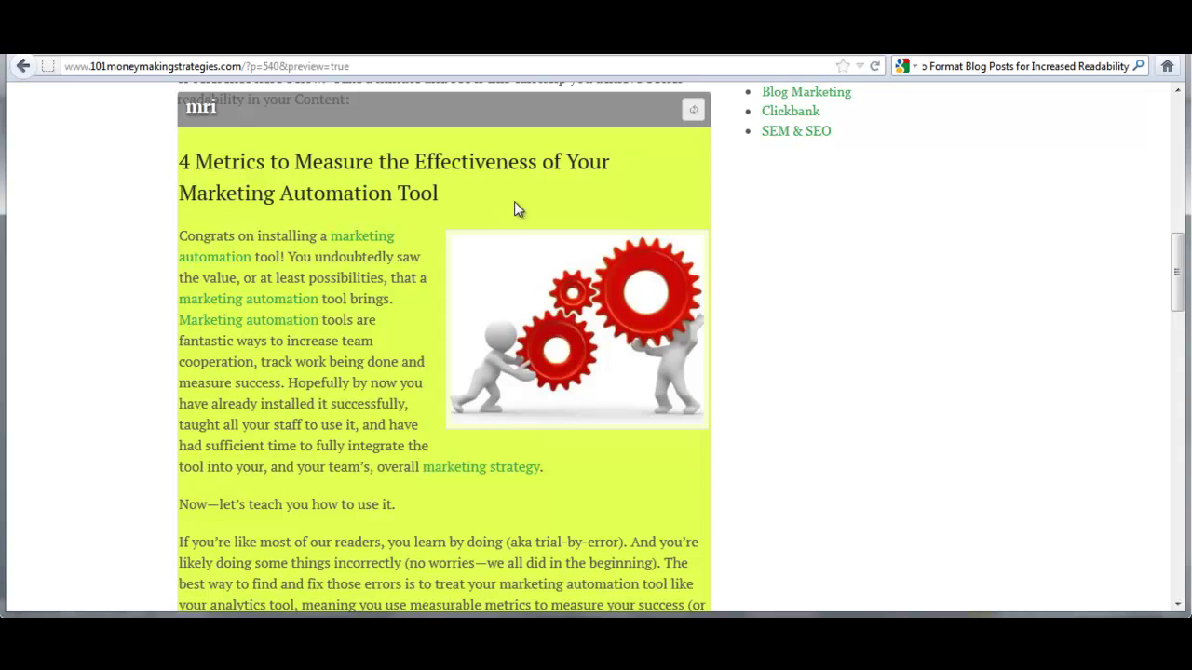
left_click(693, 114)
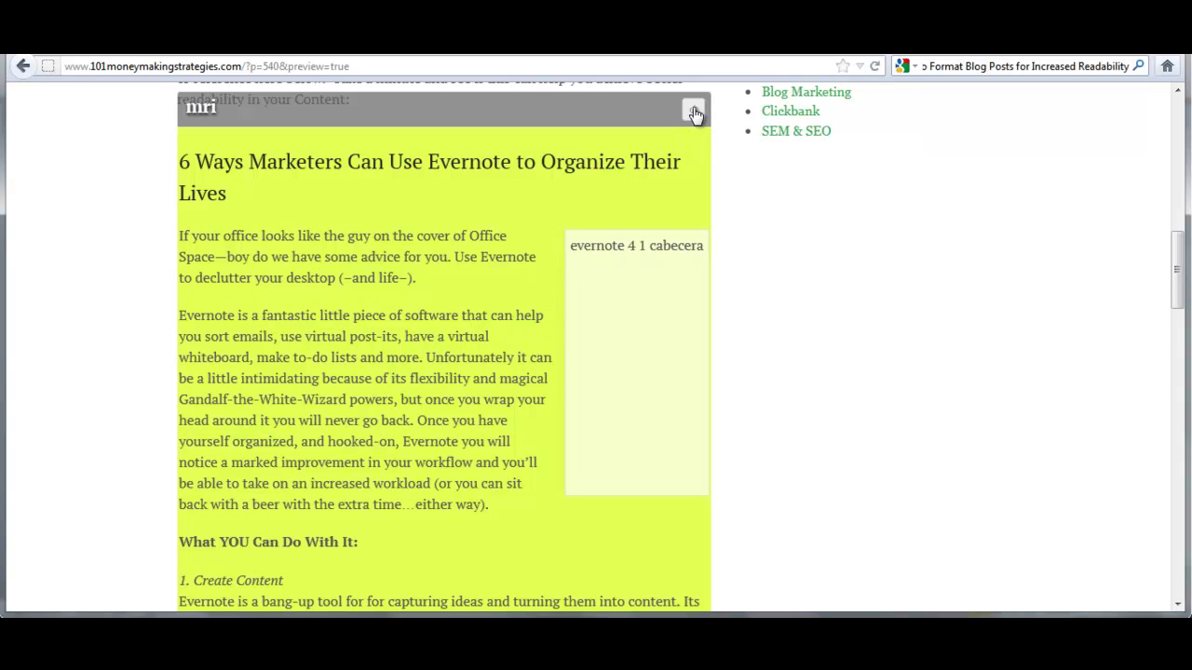
left_click(694, 114)
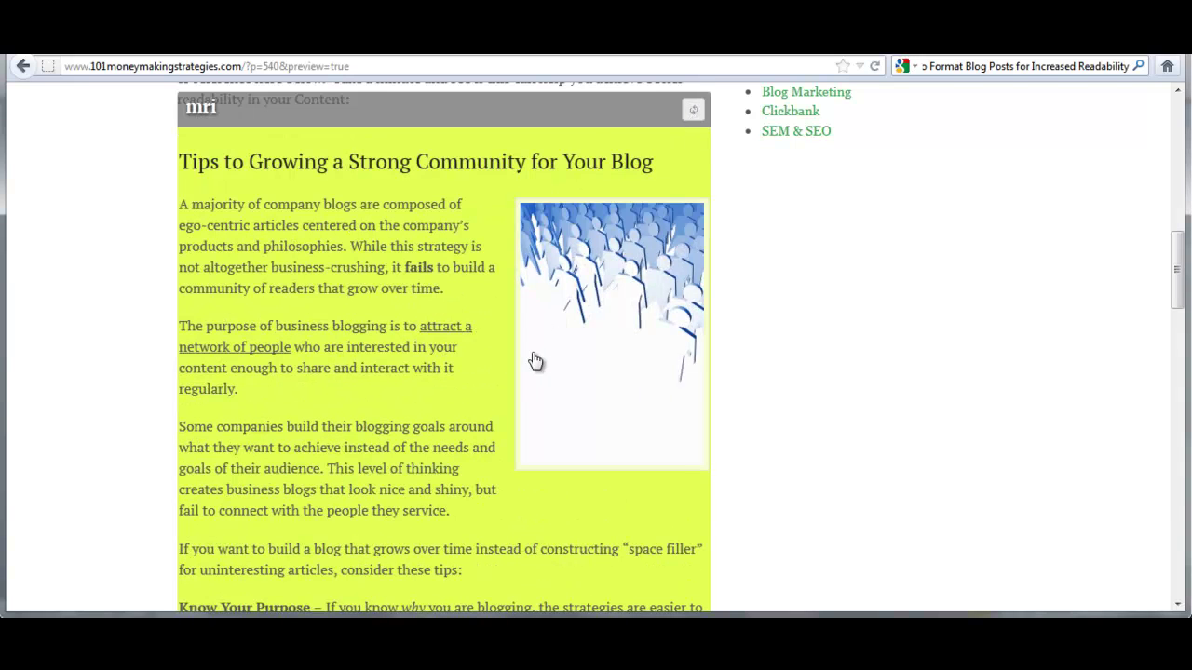
left_click(694, 113)
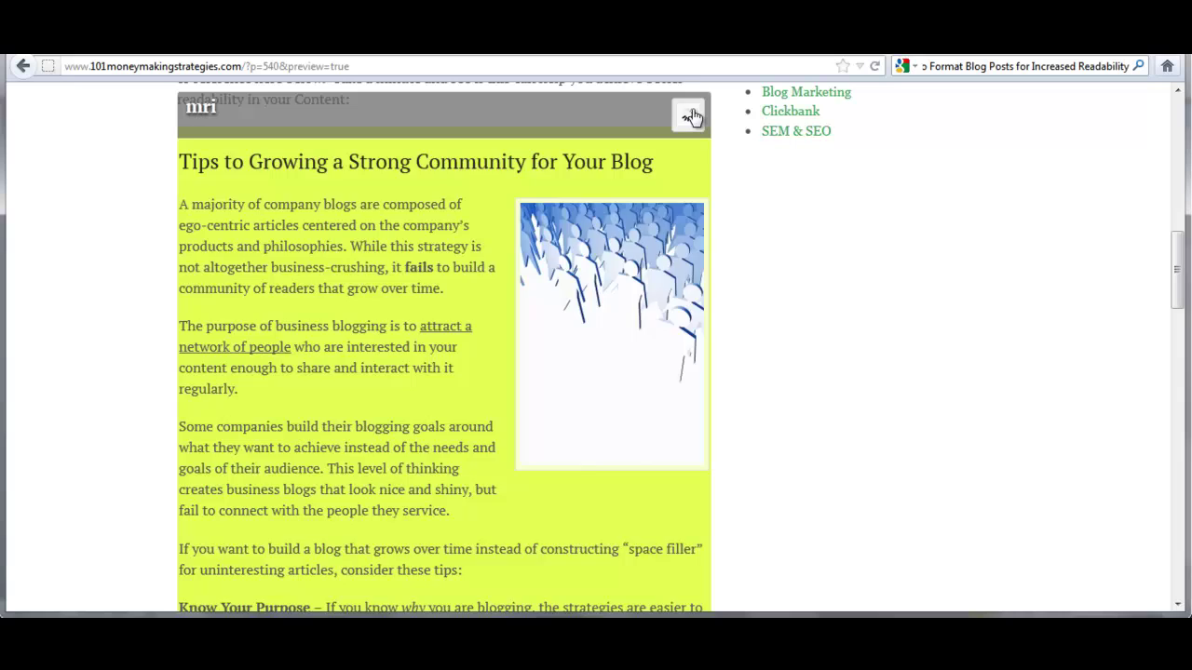
left_click(694, 113)
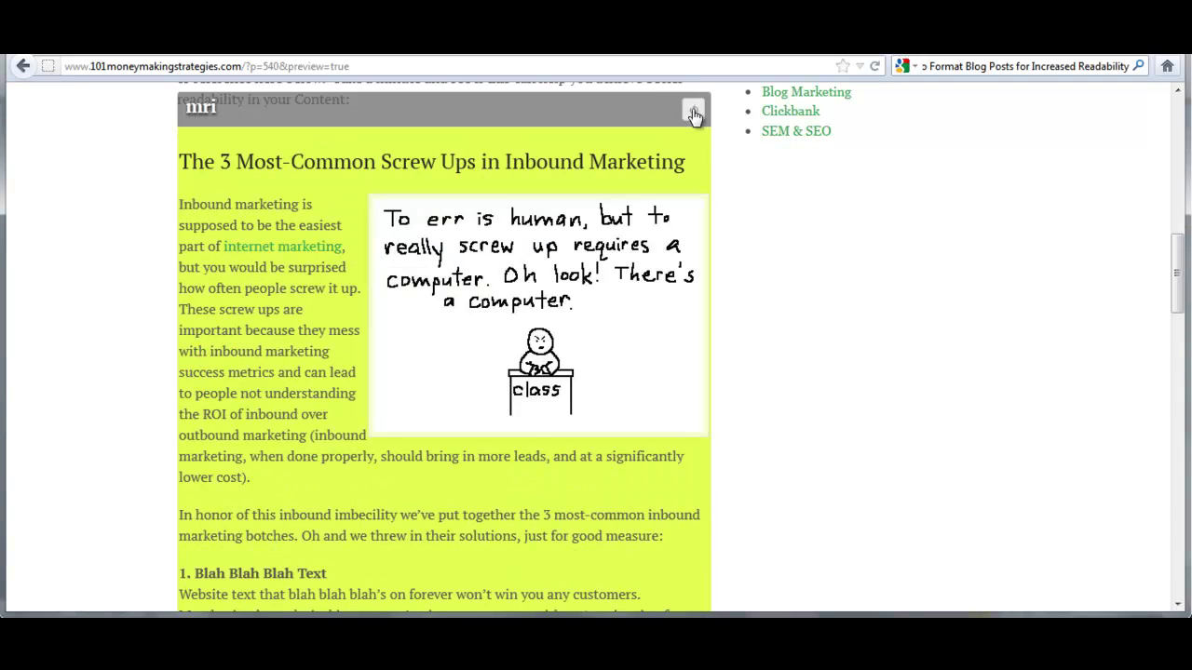
left_click(694, 114)
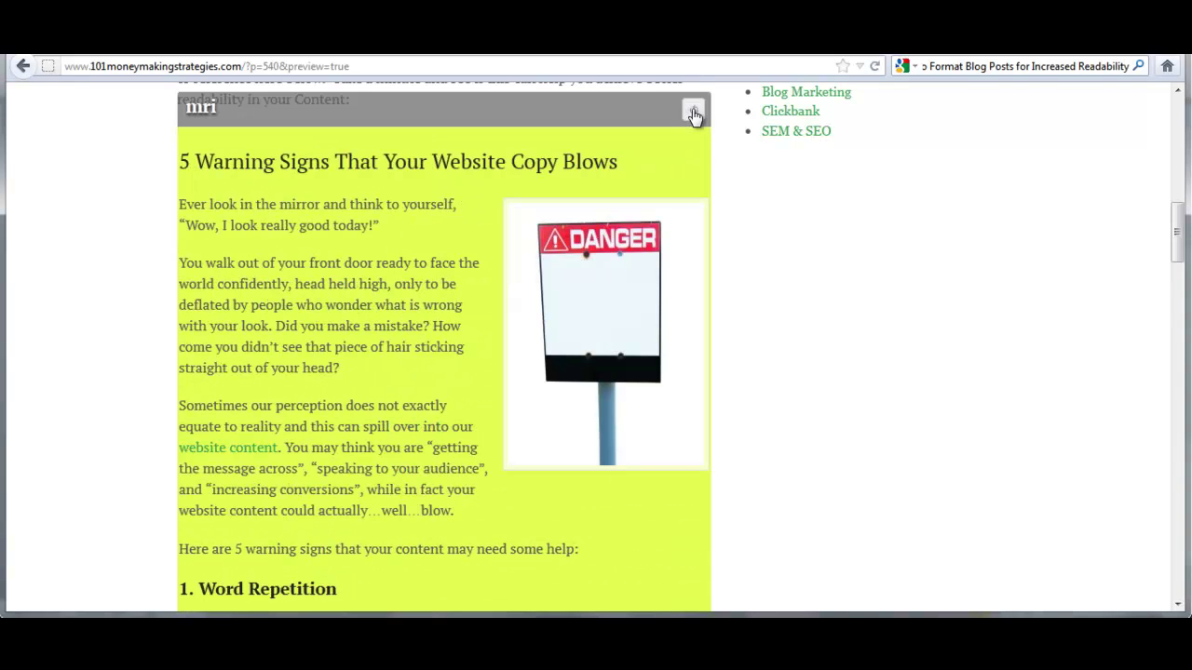
left_click(694, 113)
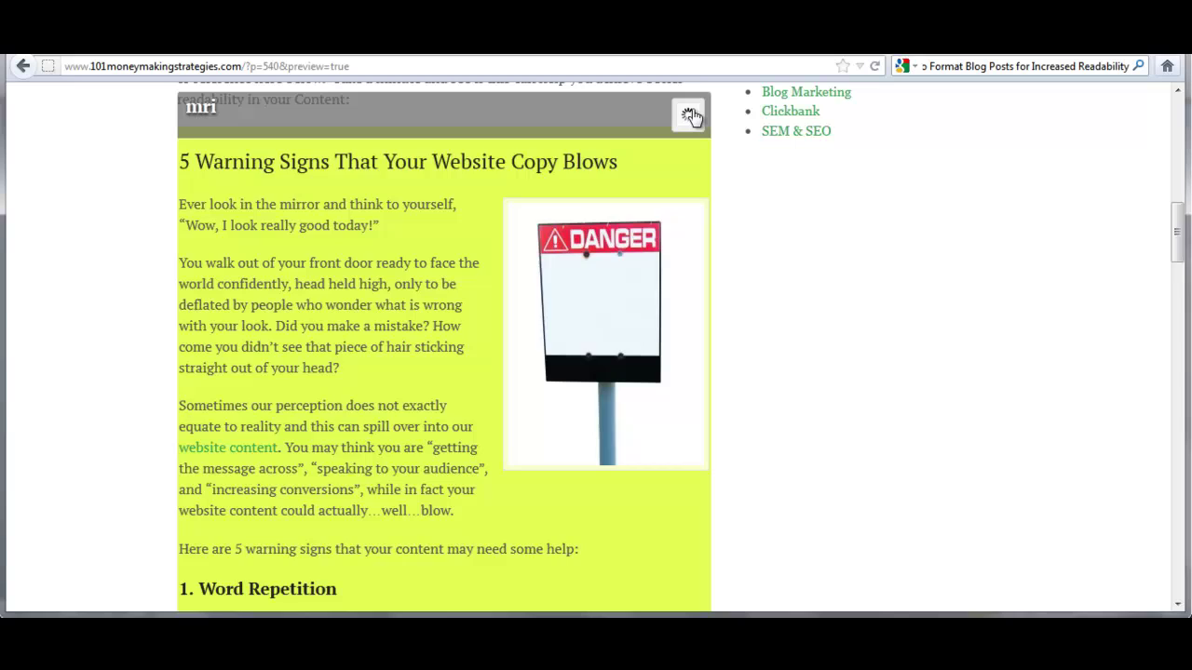
left_click(693, 114)
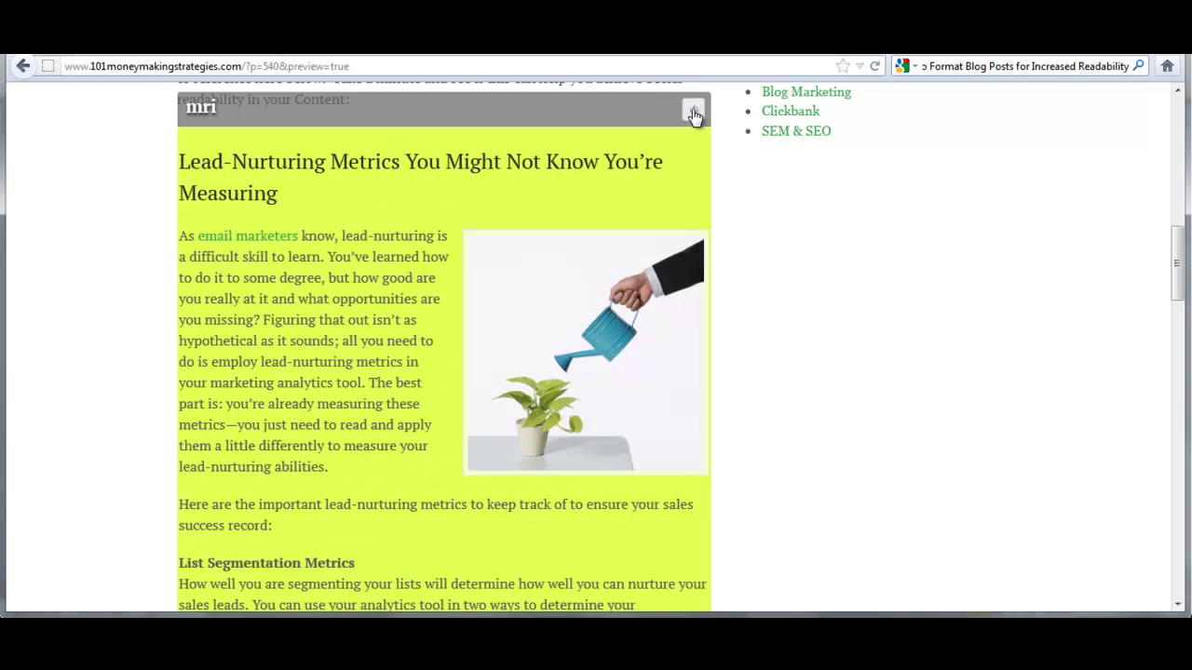
left_click(693, 114)
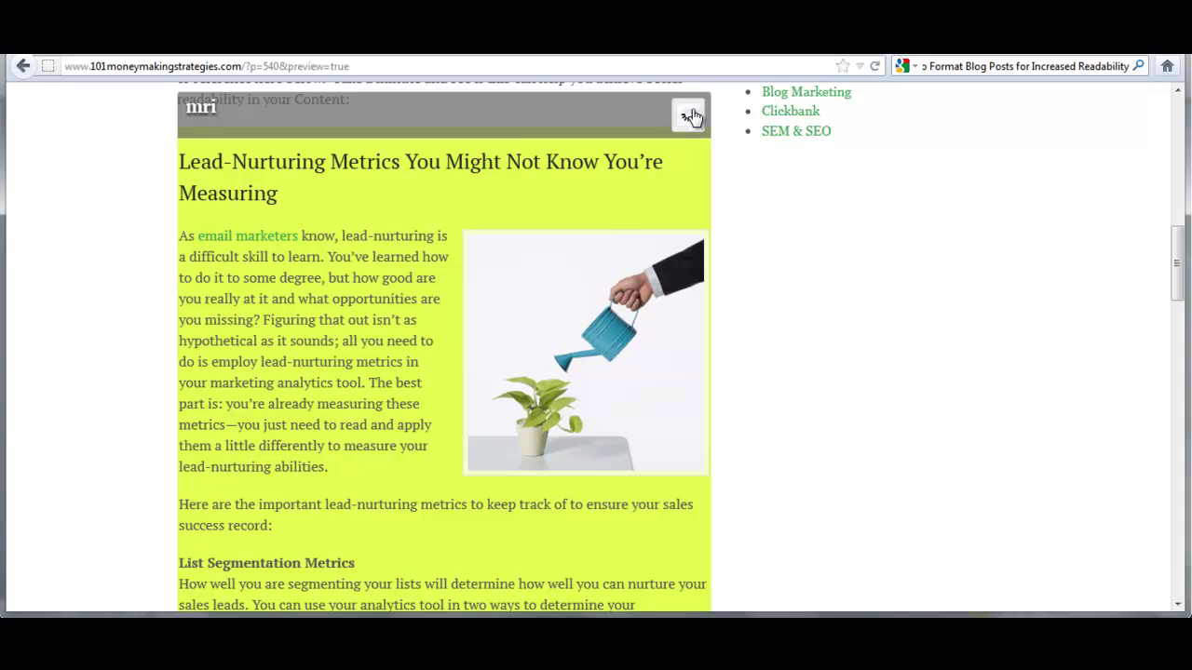
left_click(694, 113)
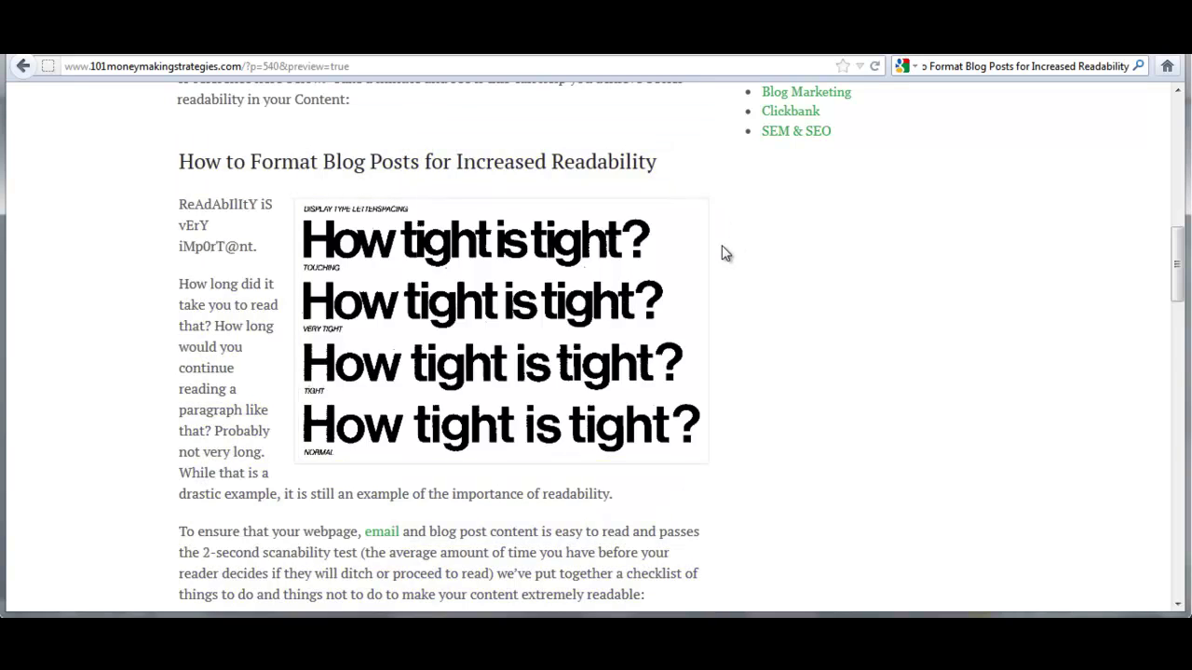
Review how the intro paragraph leads into the curated readability article, down to its original post link
scroll(748, 259, "up", 2)
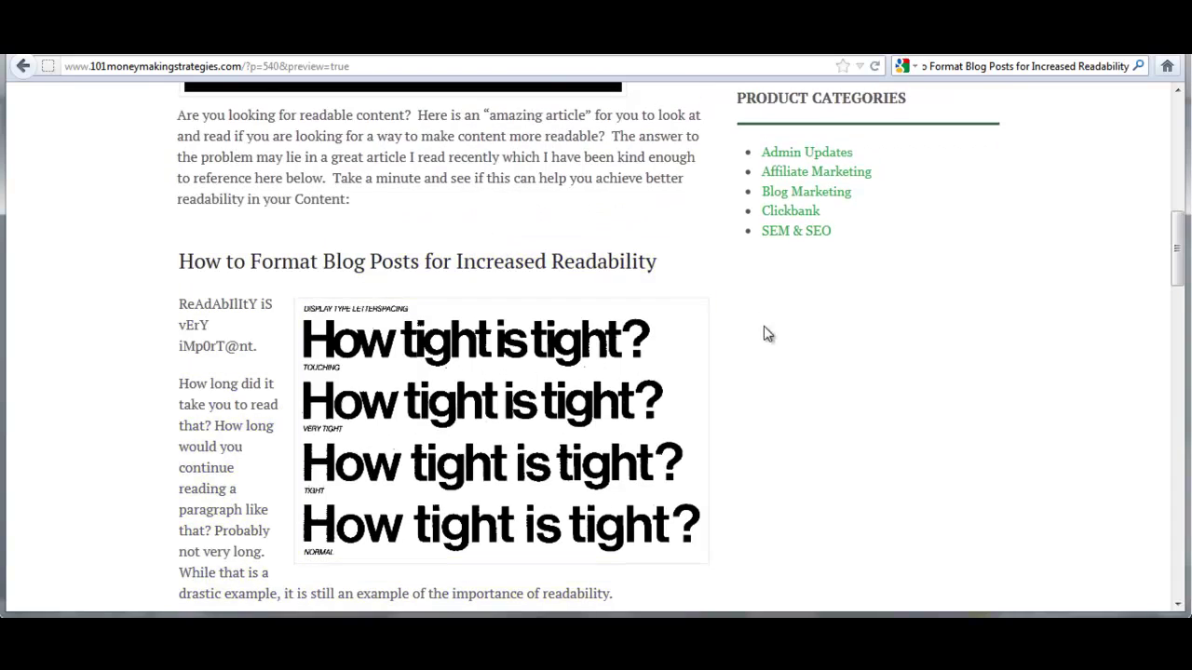
scroll(761, 335, "up", 2)
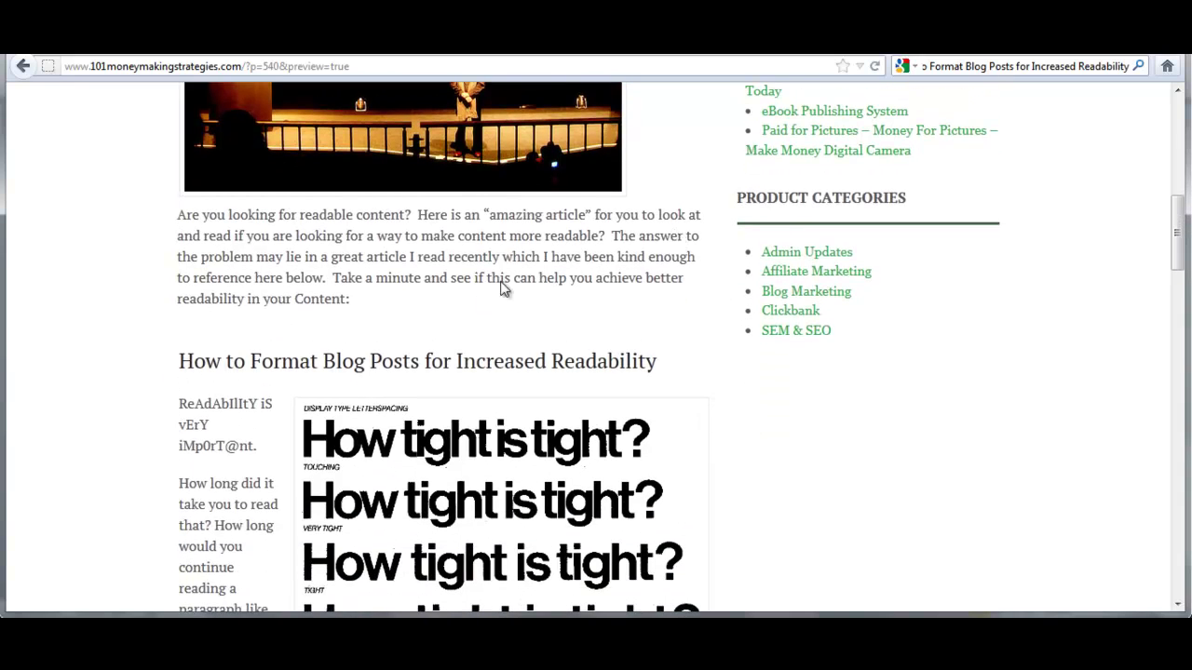
scroll(745, 344, "down", 2)
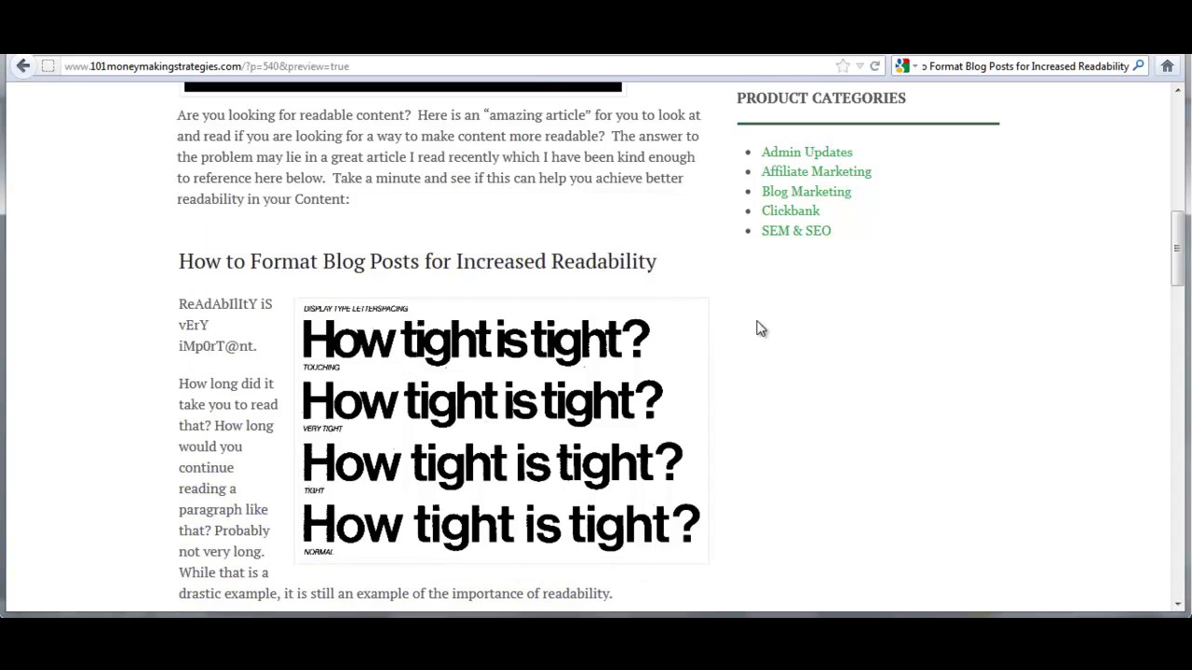
scroll(759, 330, "down", 2)
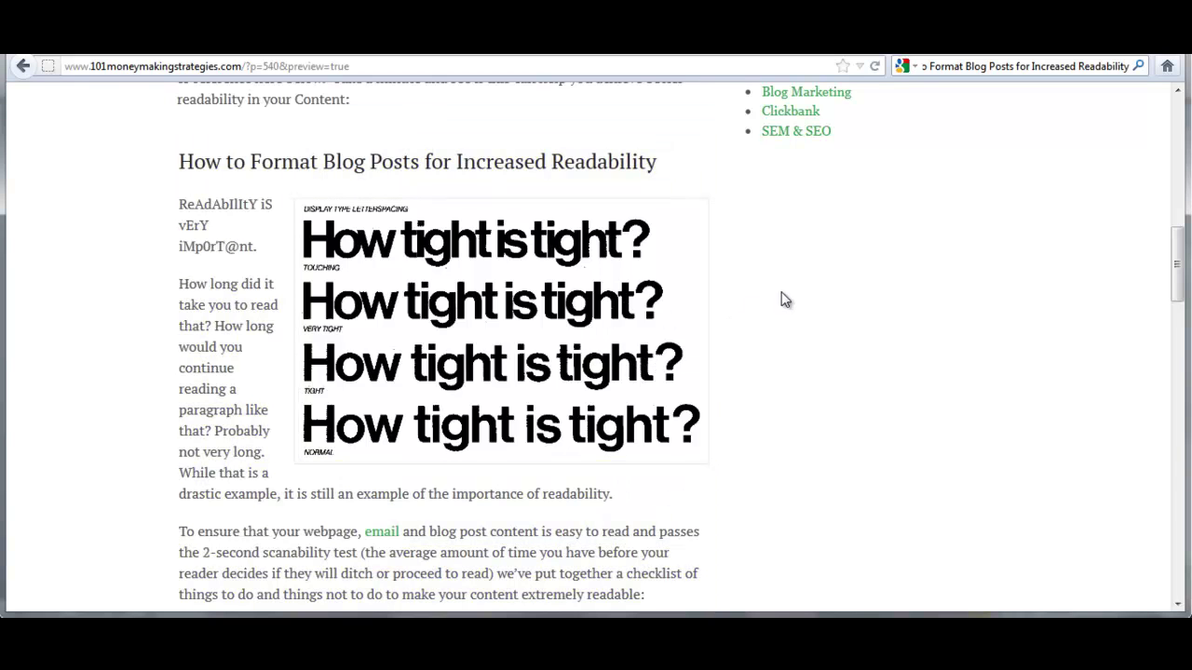
scroll(782, 300, "down", 5)
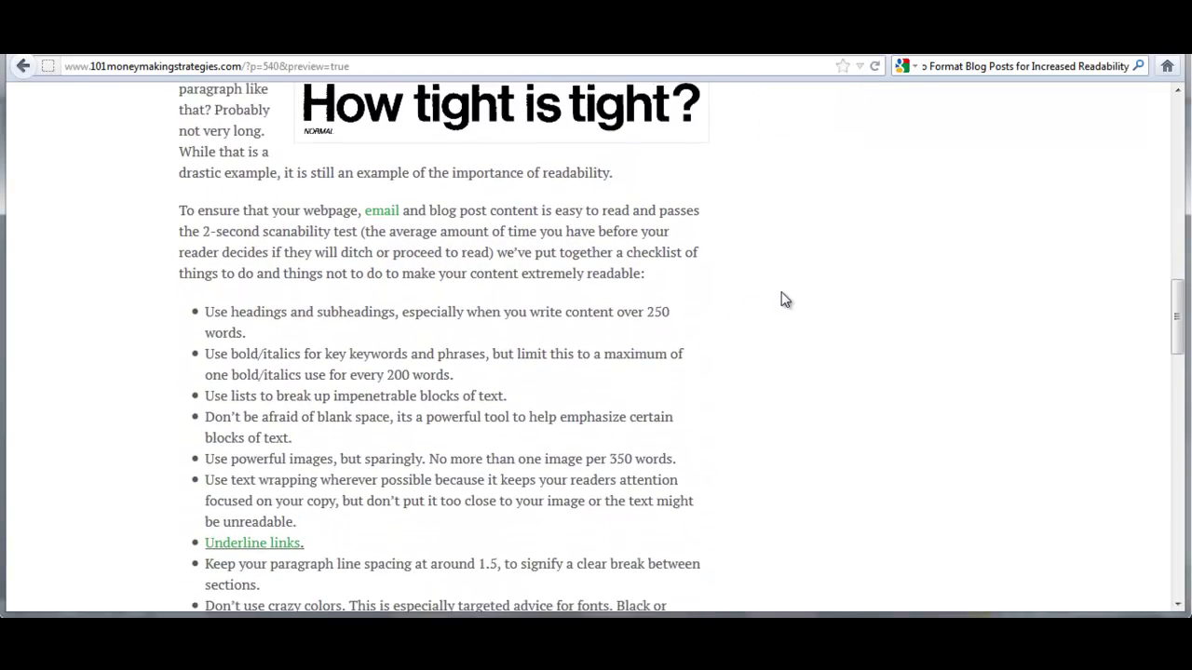
scroll(778, 313, "down", 6)
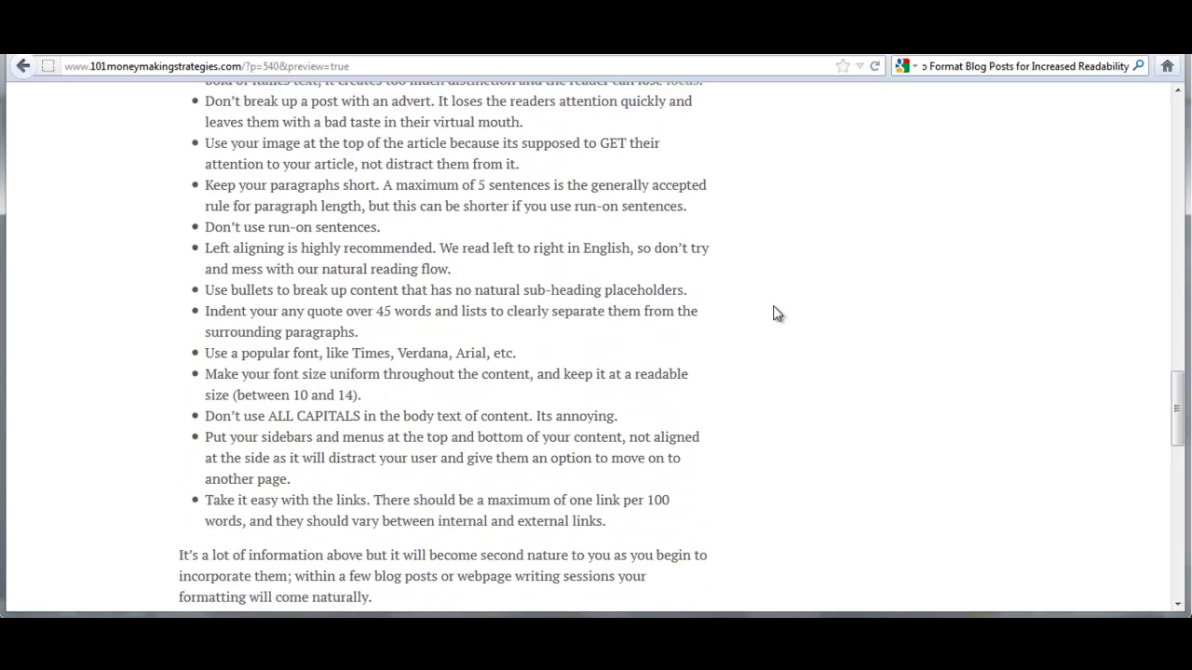
scroll(773, 314, "down", 1)
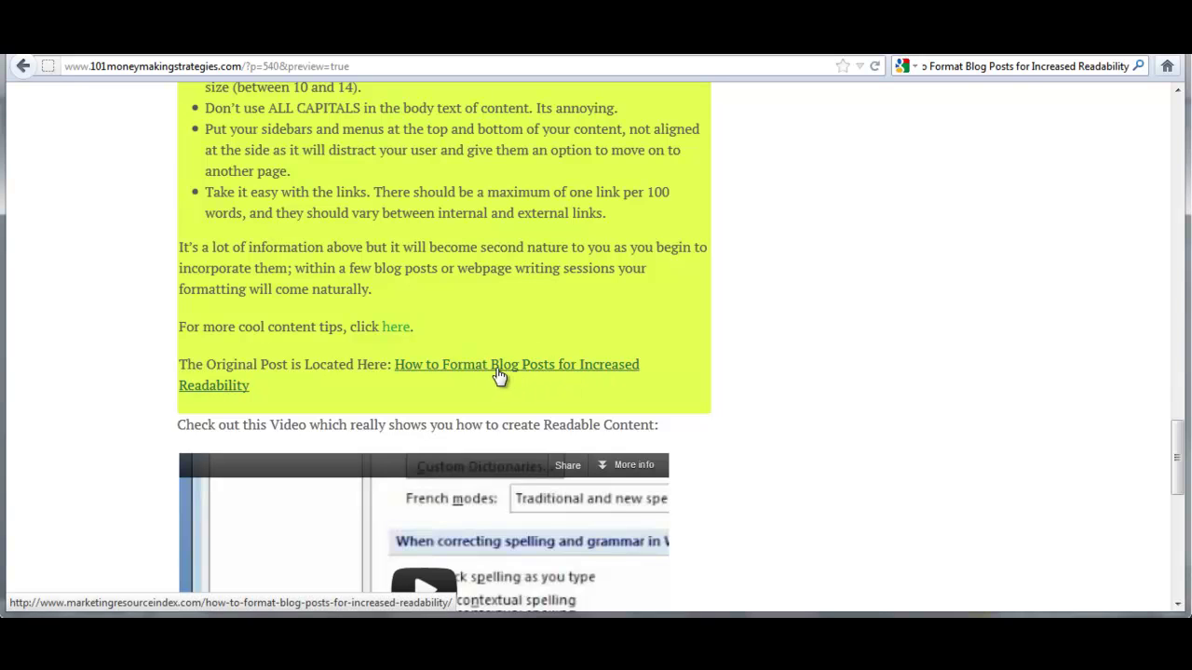
Refresh the ic_youtube shortcode content until the video about increasing the readability of bullet points loads
scroll(748, 308, "down", 2)
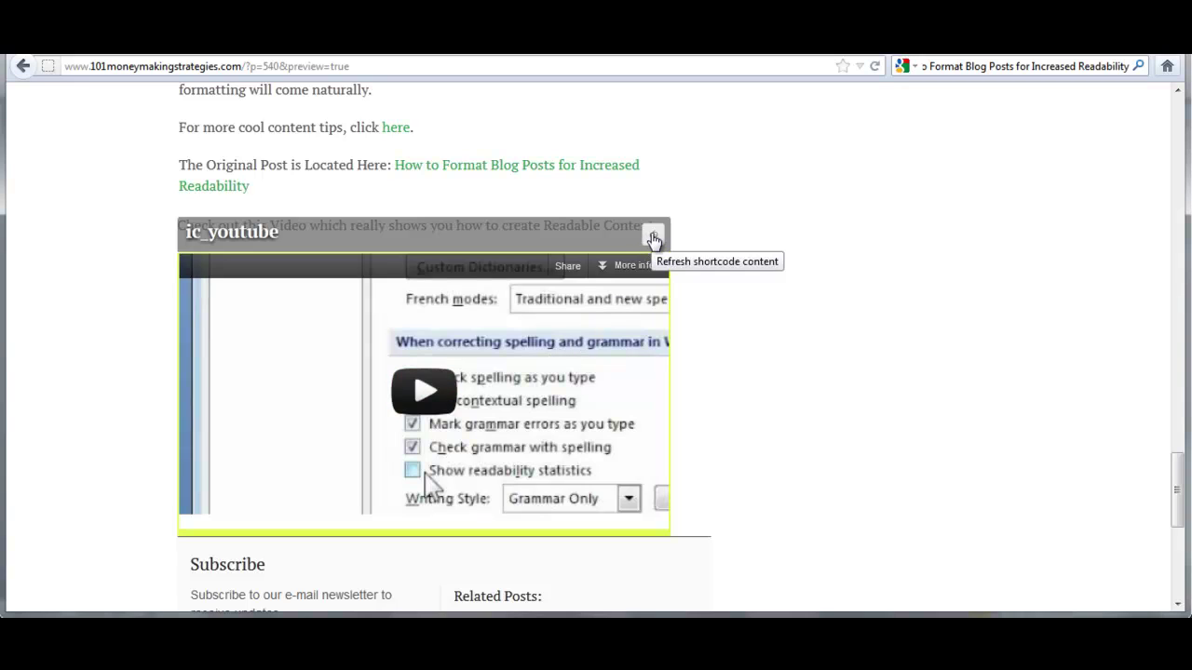
left_click(650, 240)
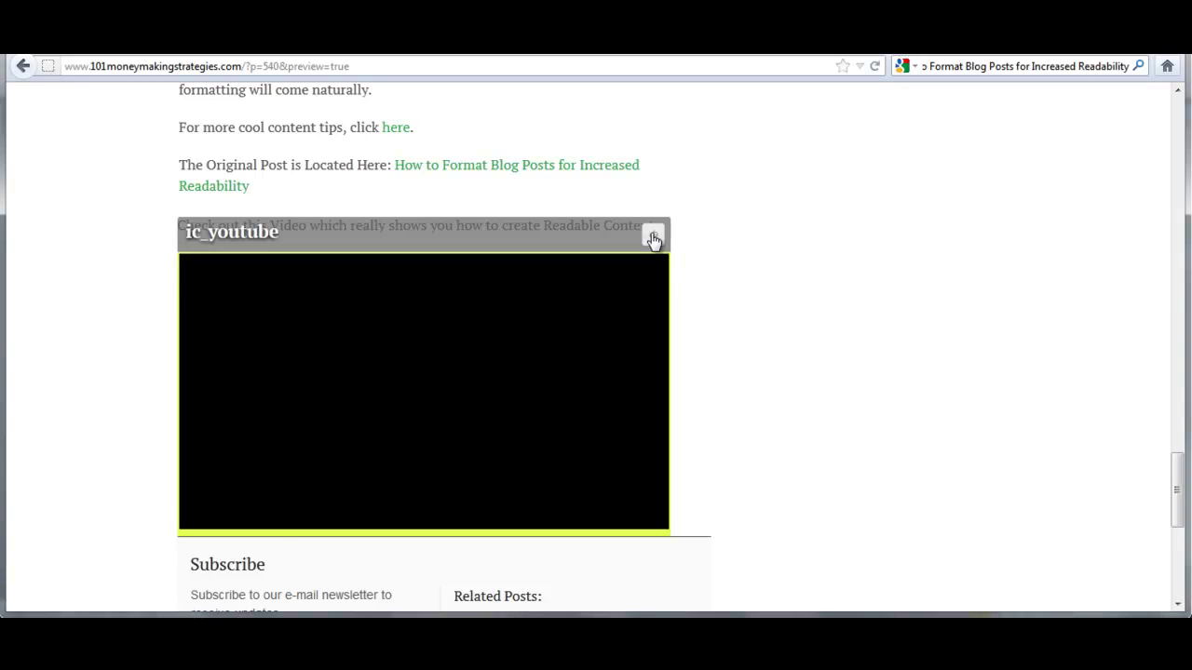
left_click(652, 239)
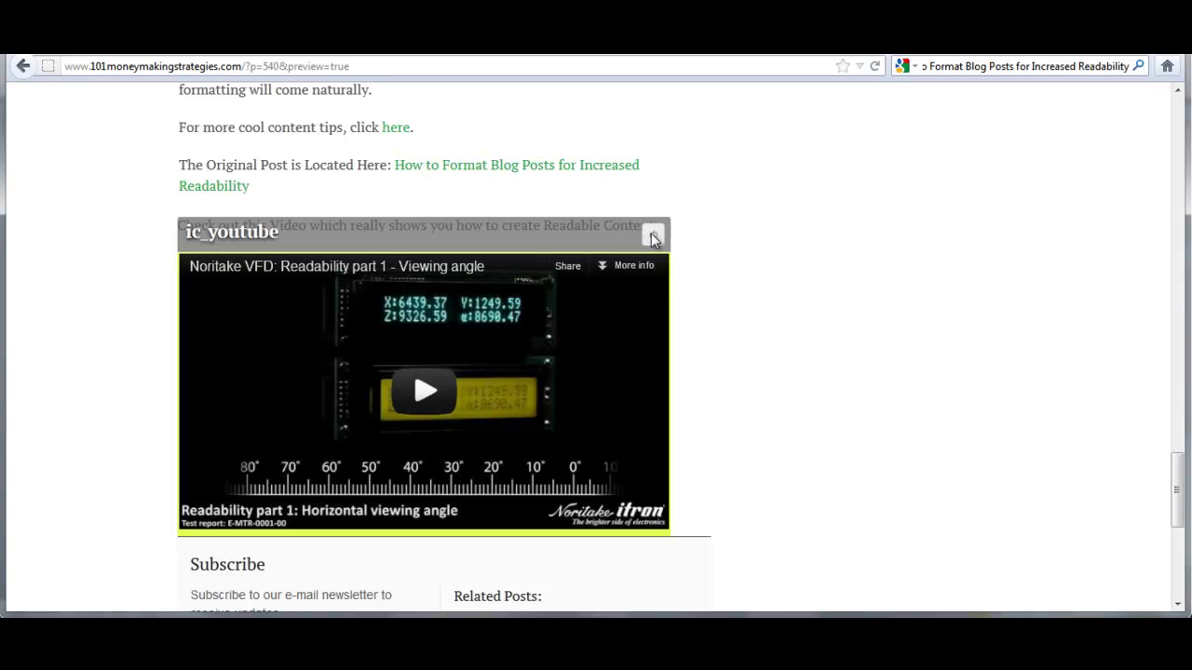
left_click(652, 239)
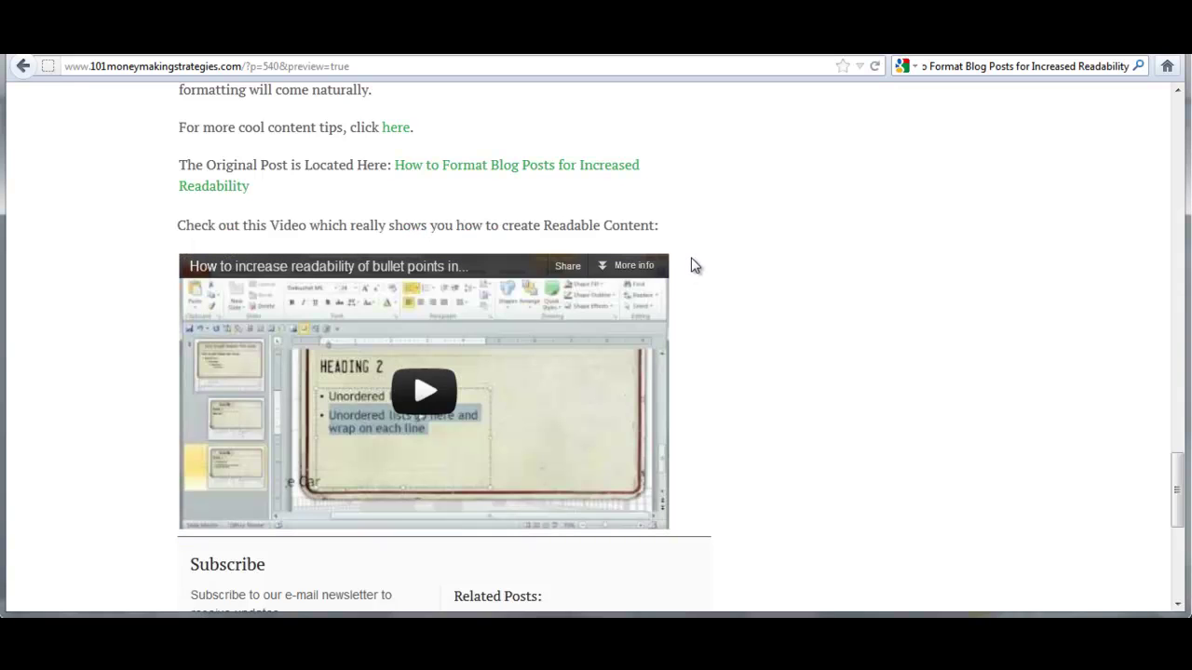
scroll(742, 274, "down", 3)
scroll(753, 281, "up", 7)
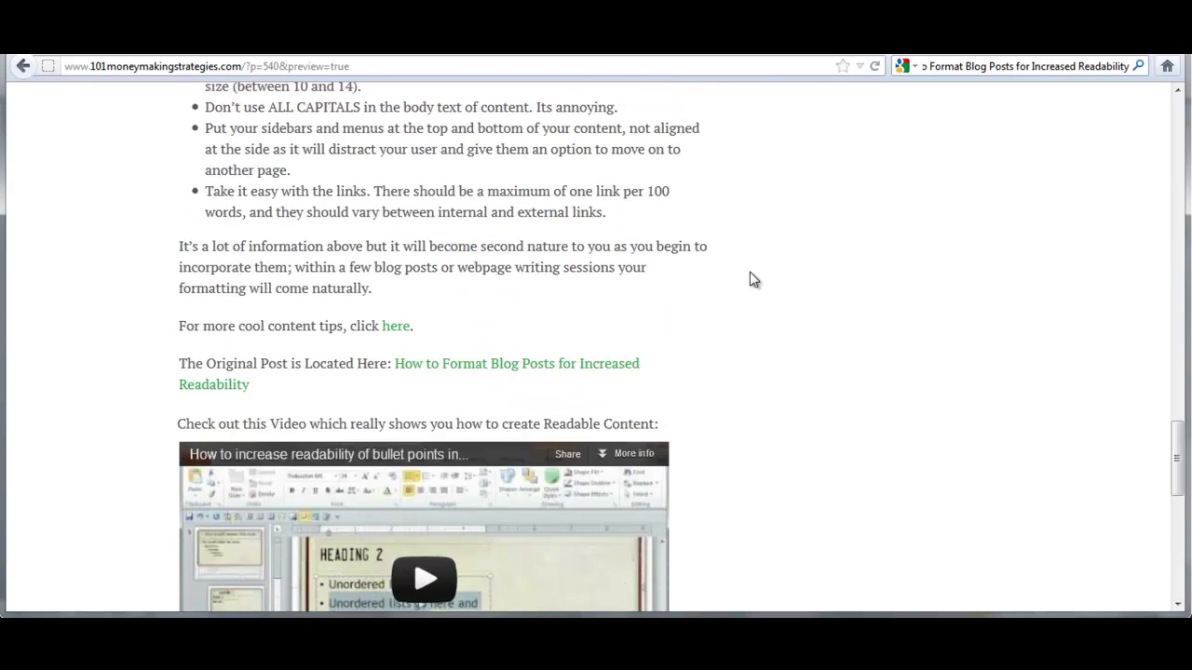
Return to the post editor and add "Conclusion:" and "This is how you can really make content readable for you and your blog visitors!" below the ic_youtube shortcode
left_click(1009, 56)
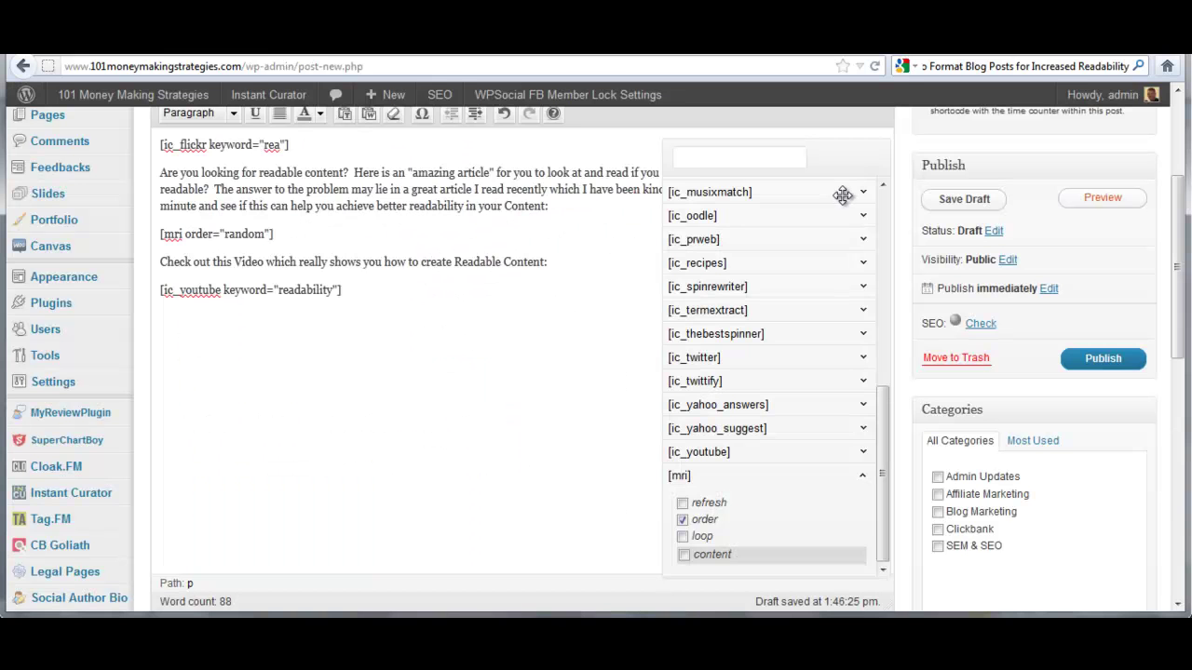
left_click(362, 296)
type("Conclusion")
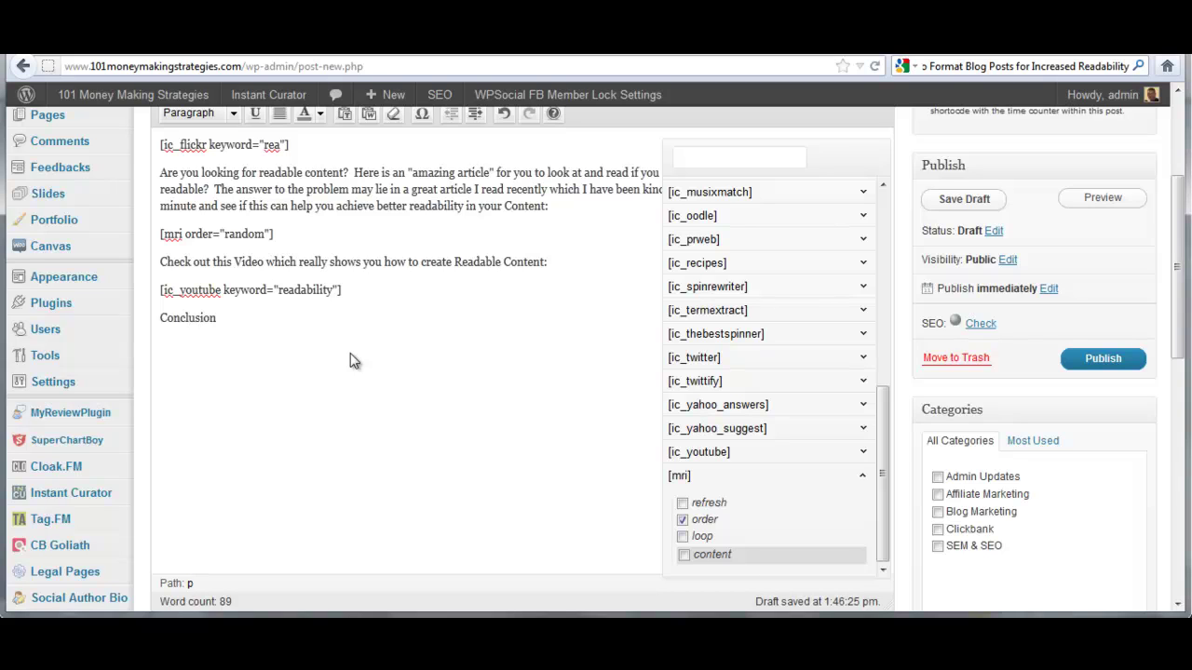
type(":")
key("Return")
type("This is how you can really make content")
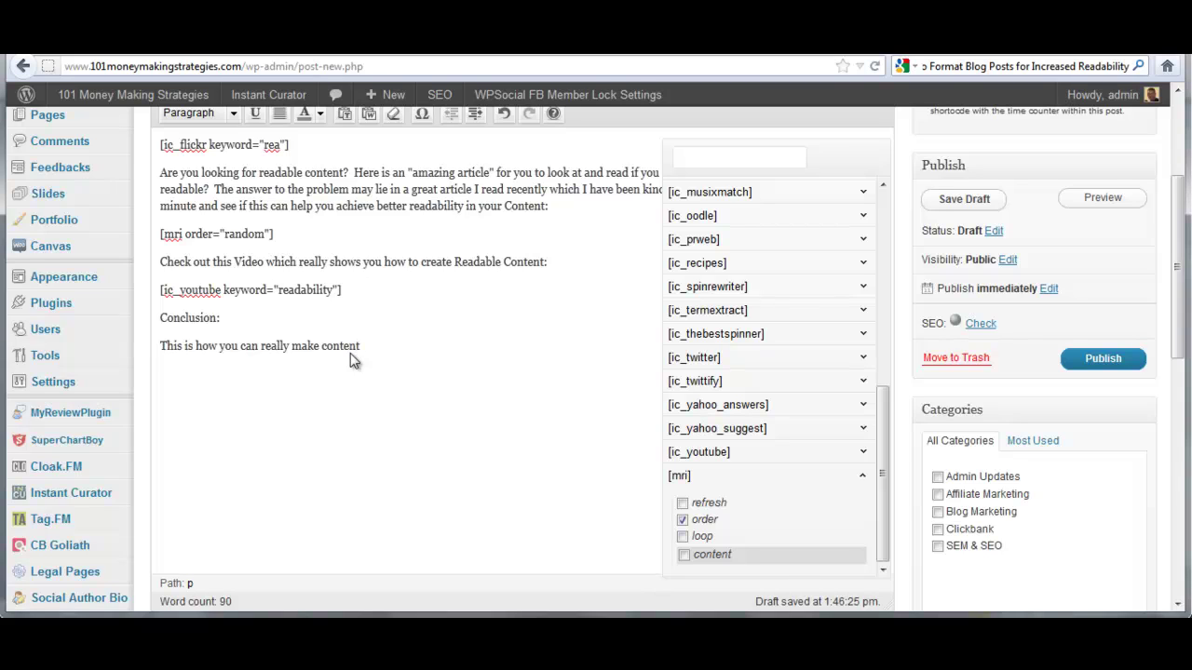
type(" readable for you and your b")
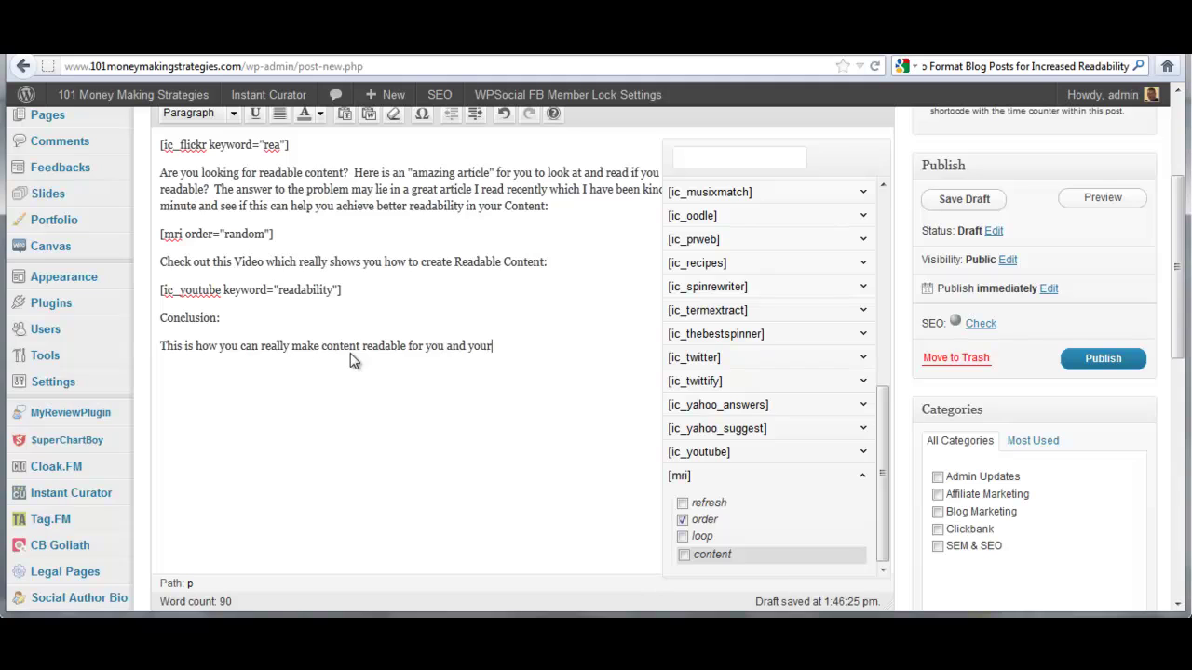
type("log visitors!")
Preview the updated post and check it from the Flickr image through the article and video to the conclusion
left_click(1106, 198)
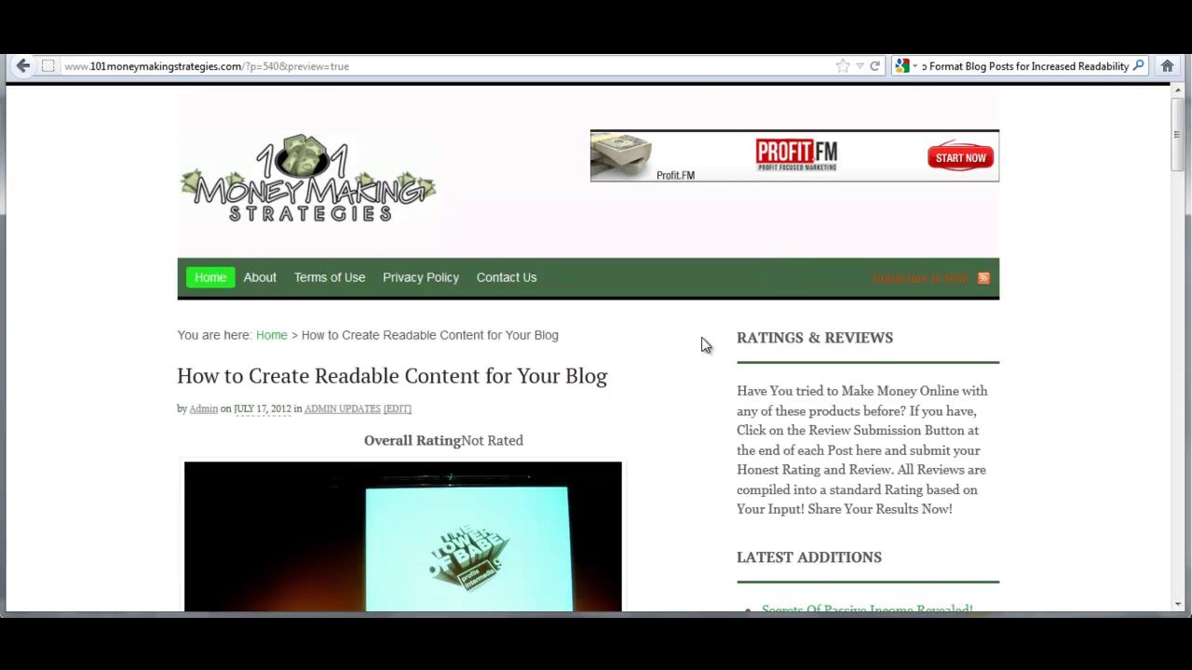
scroll(704, 345, "down", 5)
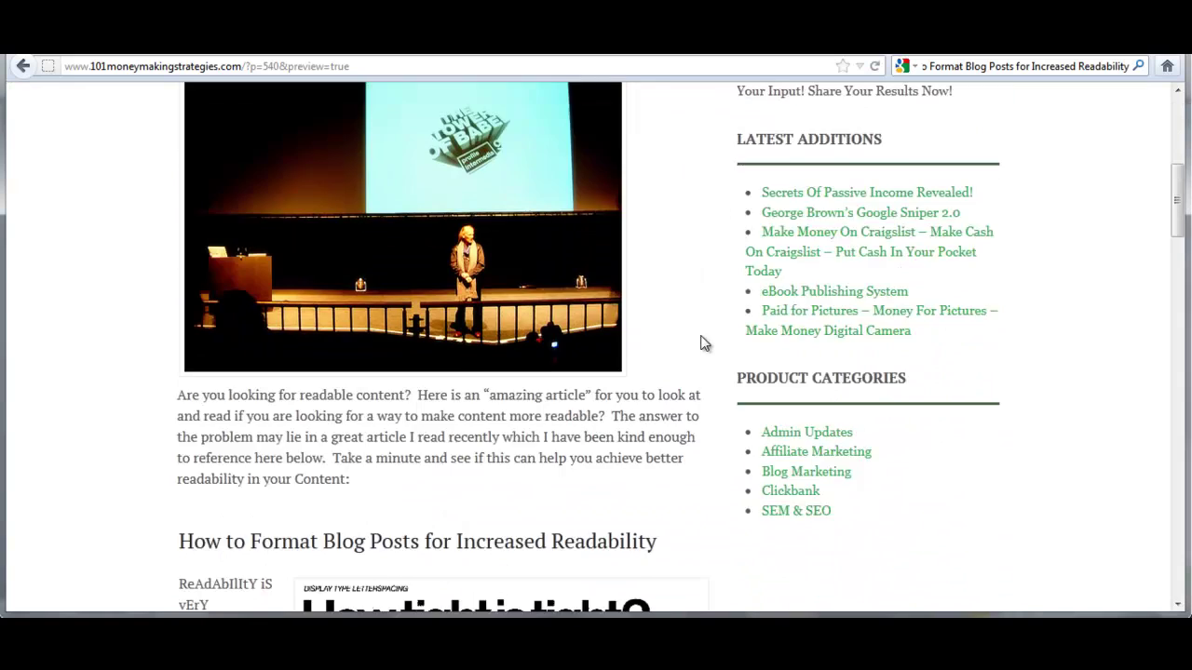
scroll(704, 345, "down", 6)
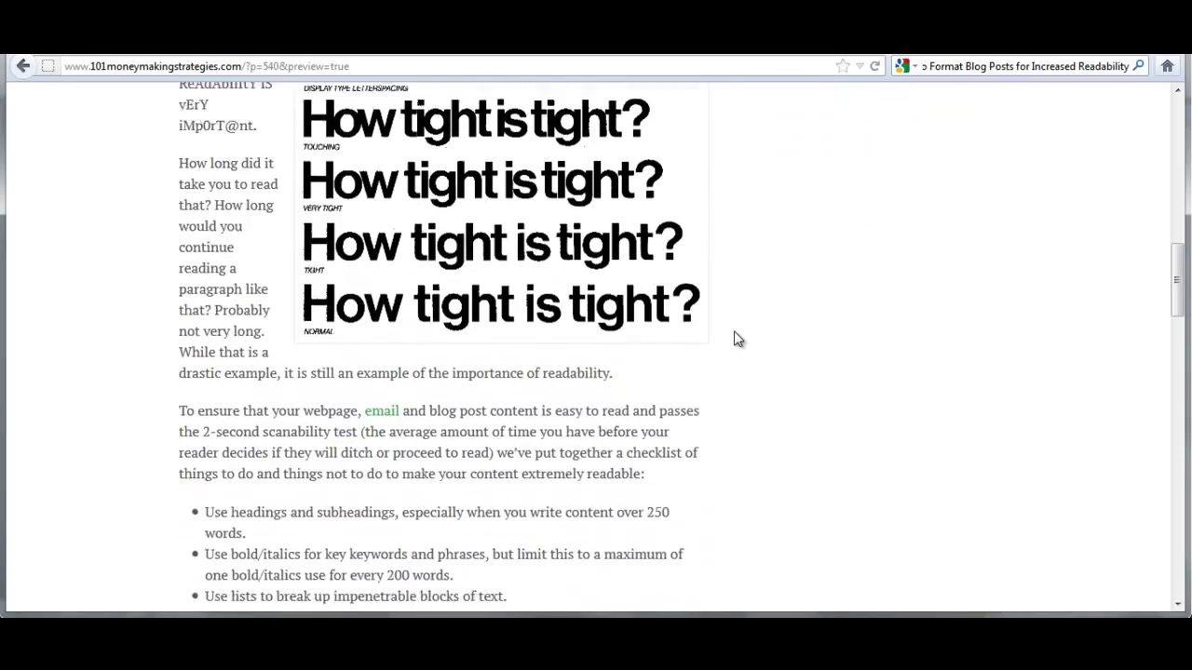
scroll(740, 339, "down", 3)
scroll(743, 339, "down", 8)
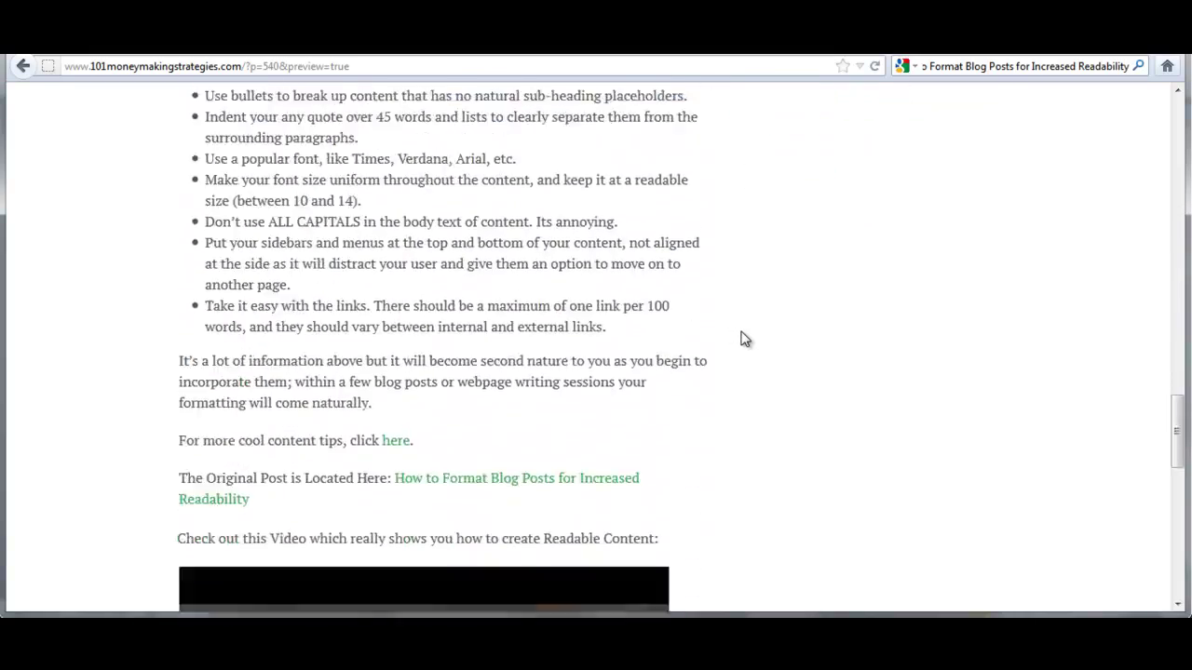
scroll(745, 339, "down", 5)
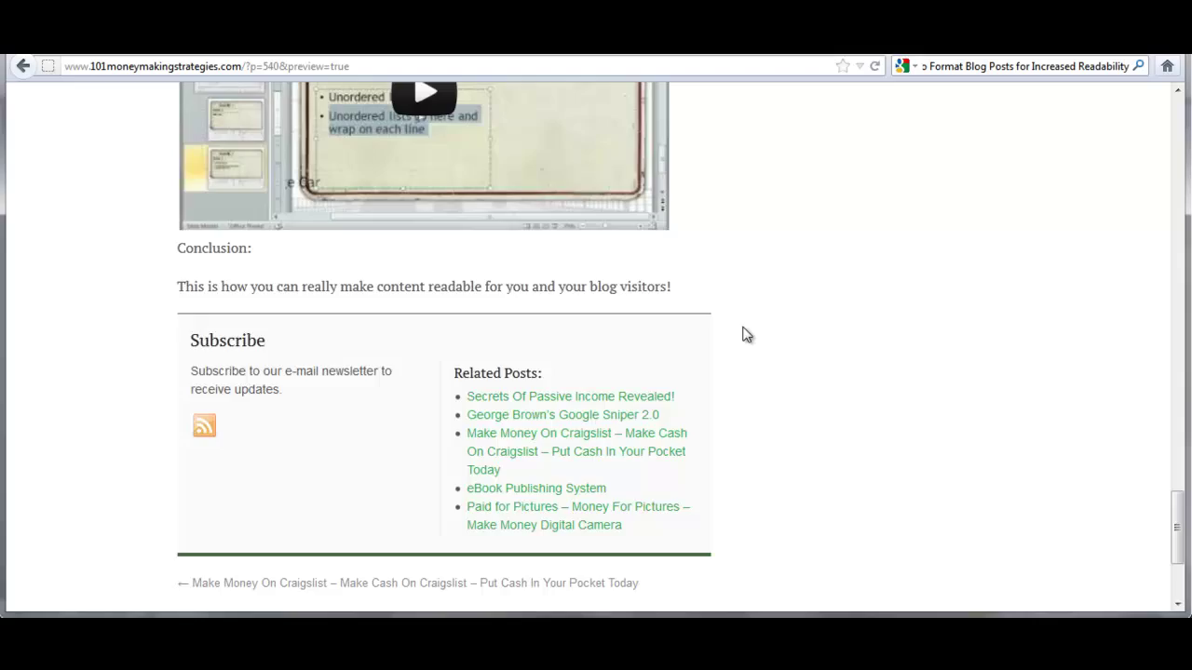
scroll(746, 335, "up", 16)
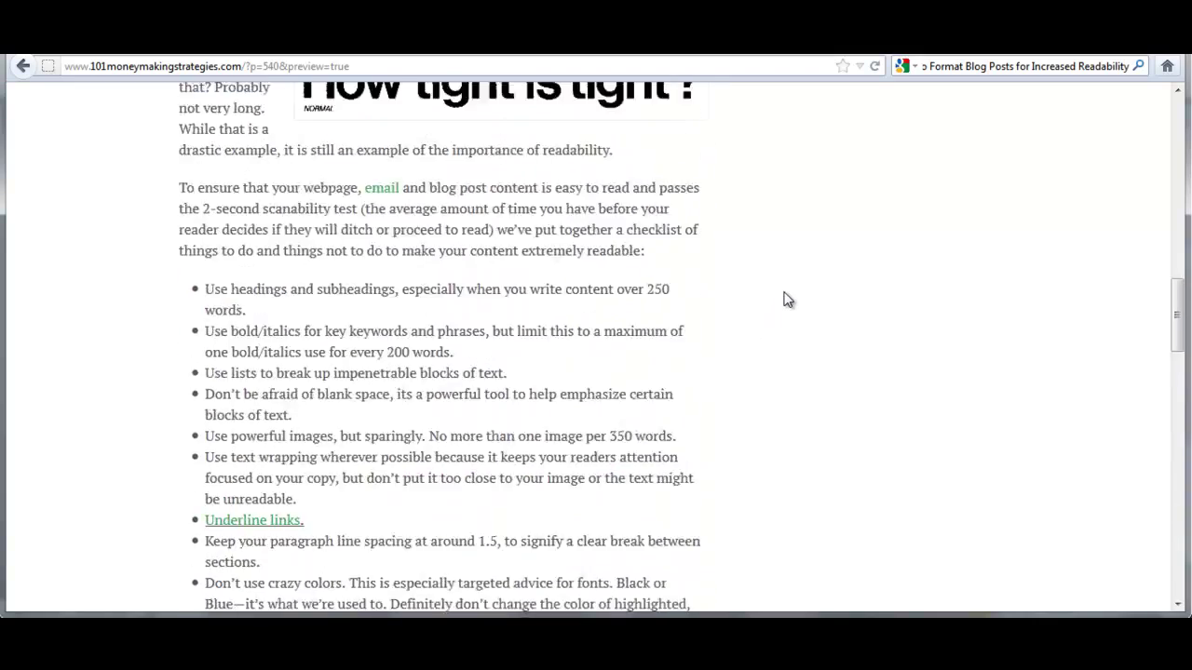
scroll(785, 298, "up", 8)
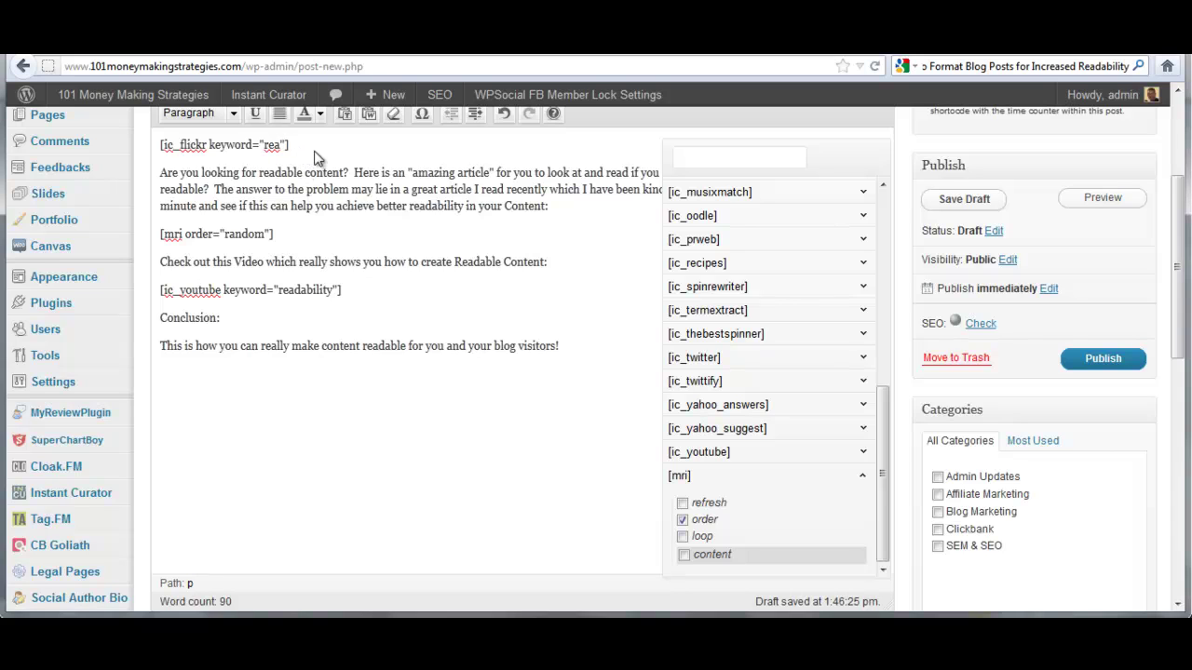
Set the ic_flickr shortcode's keyword to "read" and preview the post with its new Flickr image
type("d")
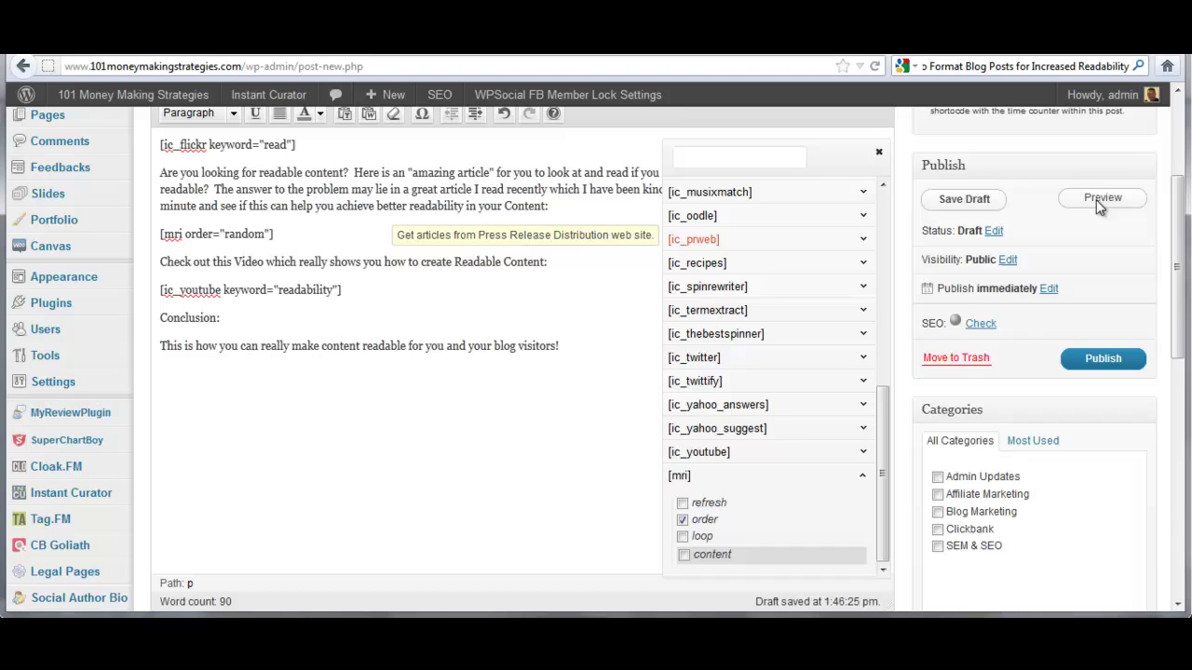
left_click(1106, 199)
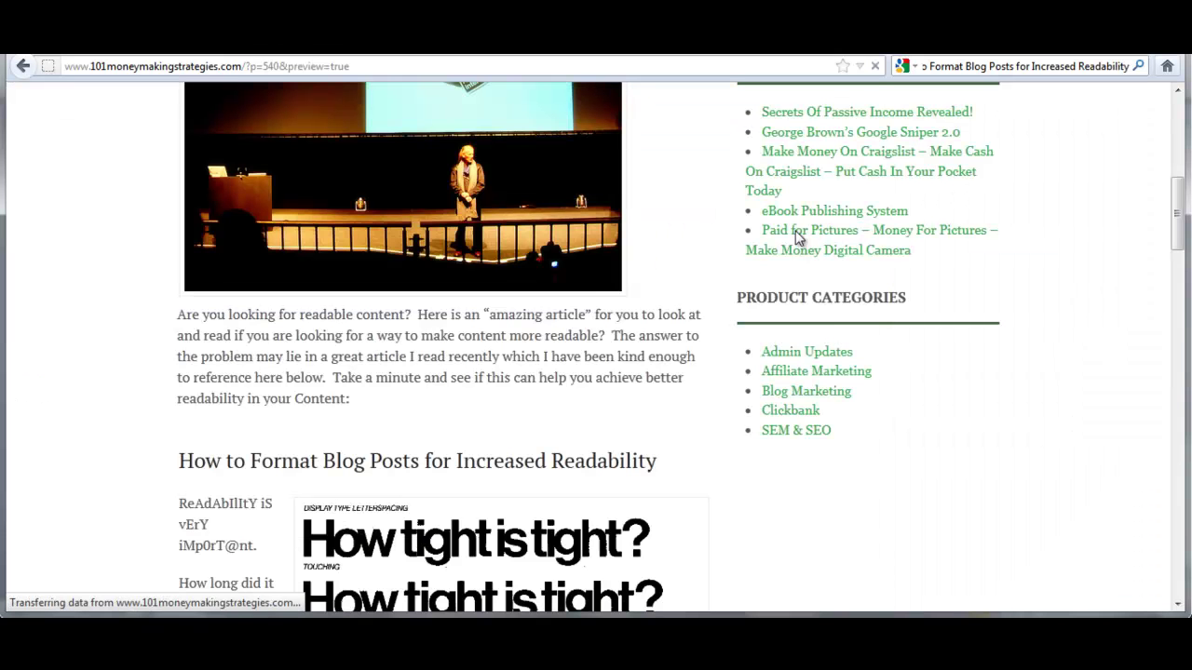
scroll(680, 269, "down", 3)
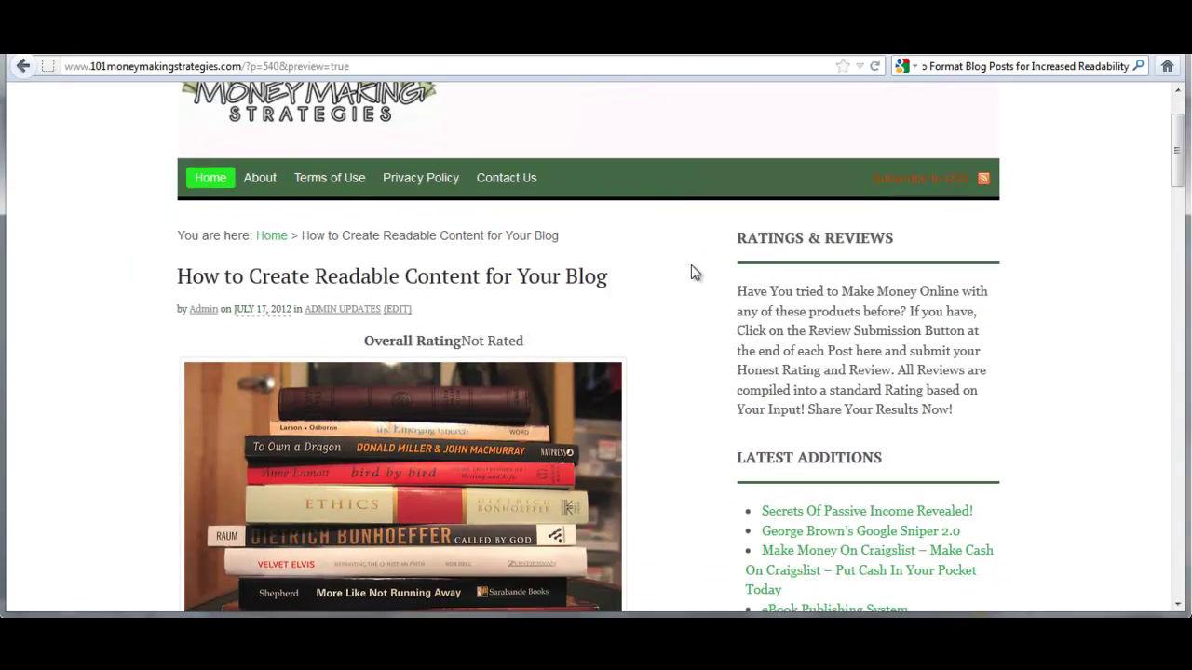
scroll(691, 270, "down", 3)
Refresh the ic_flickr shortcode content in the post preview to load a different image
mouse_move(478, 261)
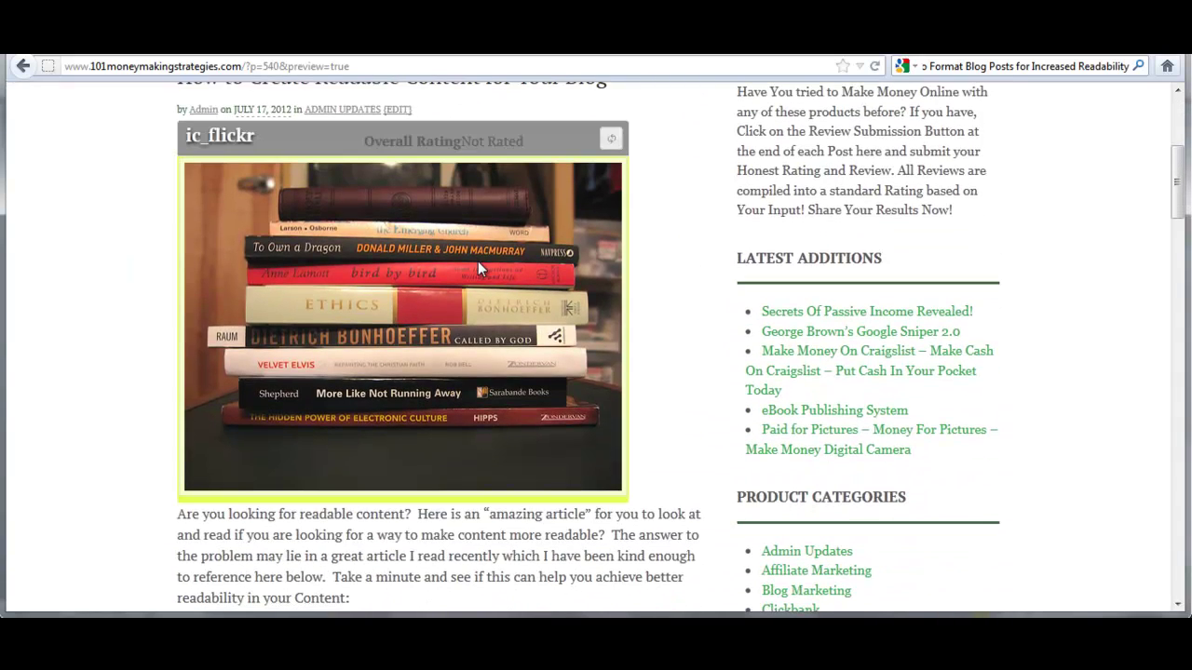
left_click(608, 142)
left_click(608, 142)
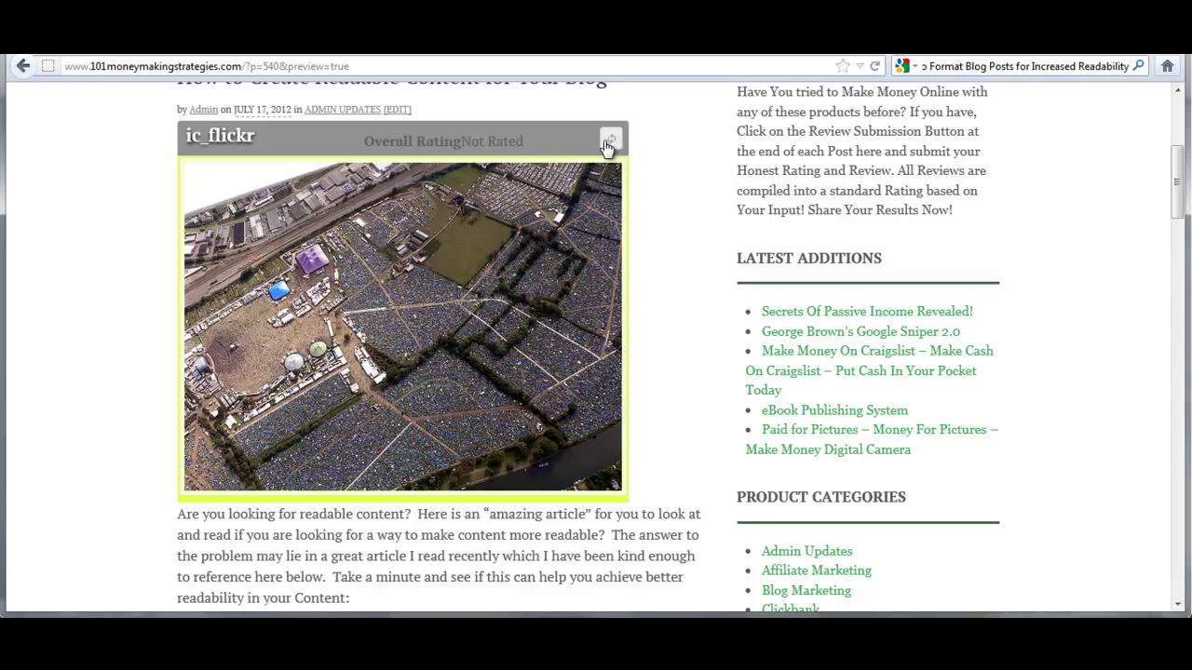
left_click(611, 142)
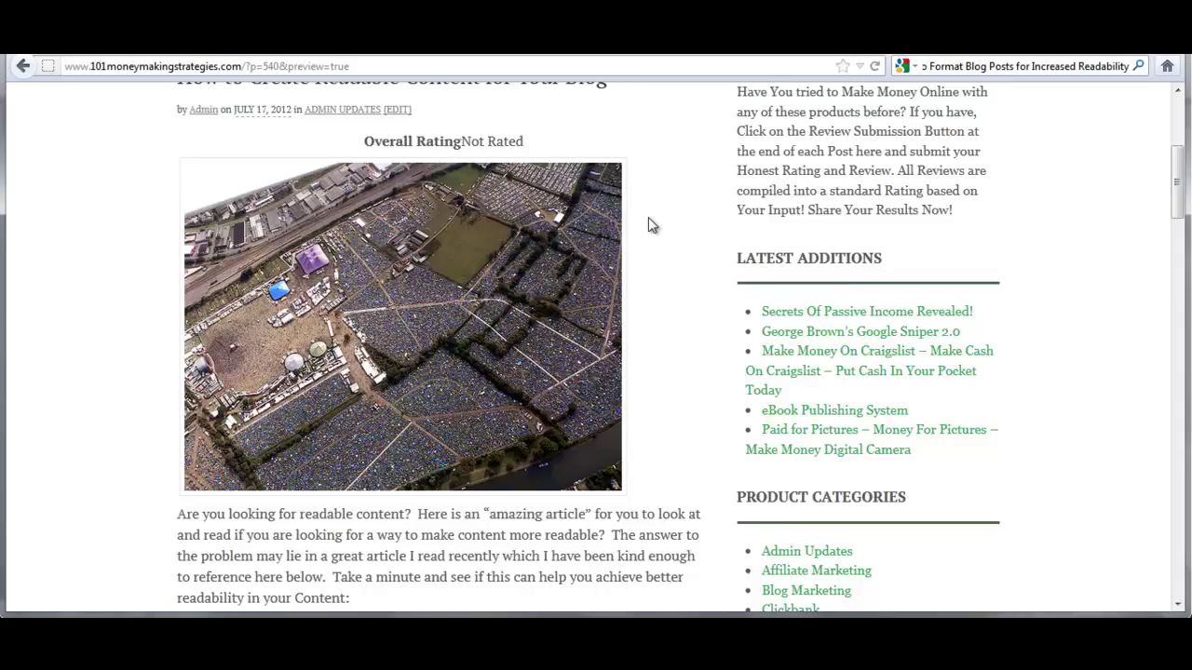
Review the previewed post from the Flickr image through the curated article and video to the closing sentence, returning to the intro
scroll(648, 217, "down", 1)
scroll(650, 223, "down", 10)
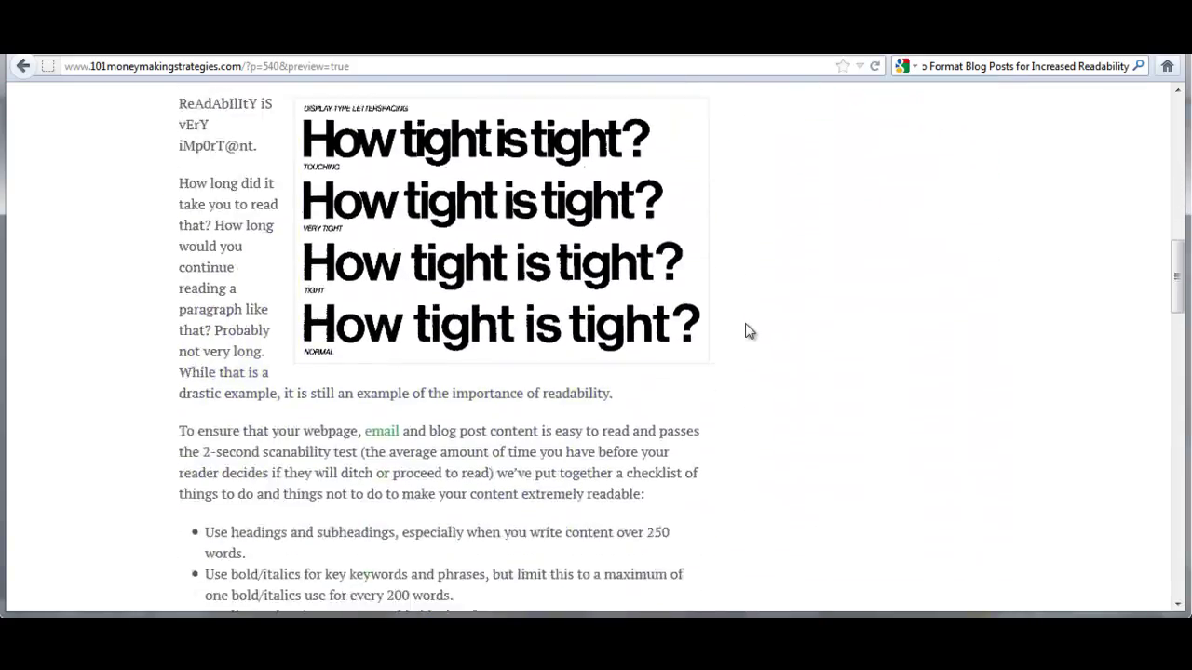
scroll(747, 317, "down", 10)
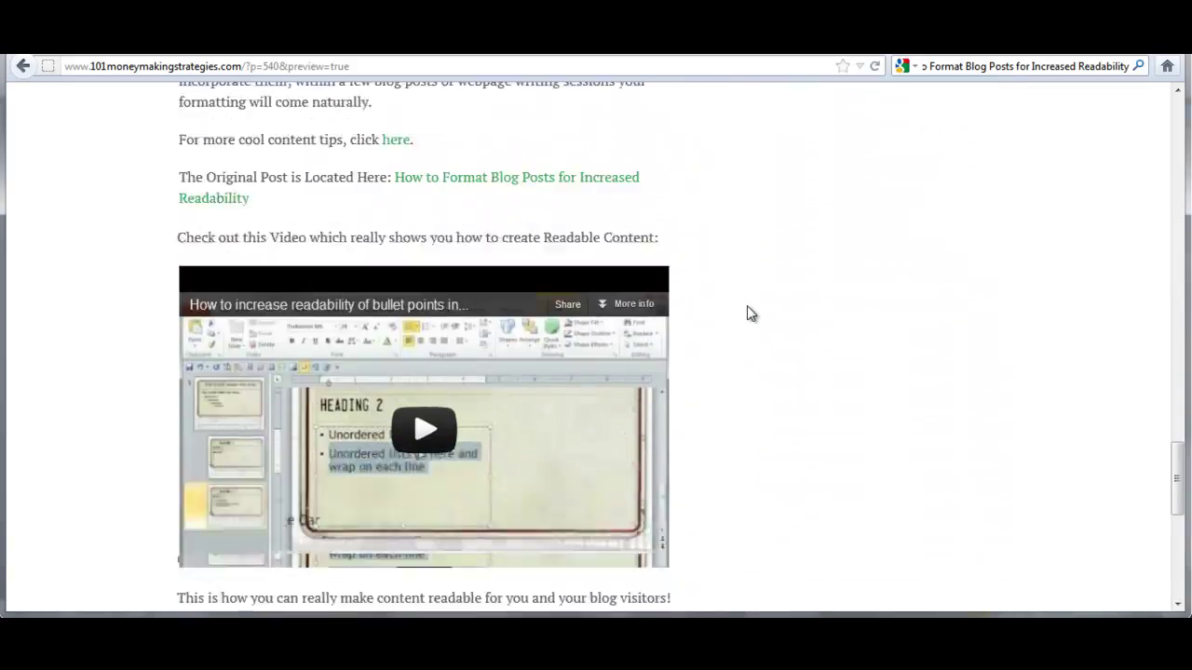
scroll(752, 308, "up", 20)
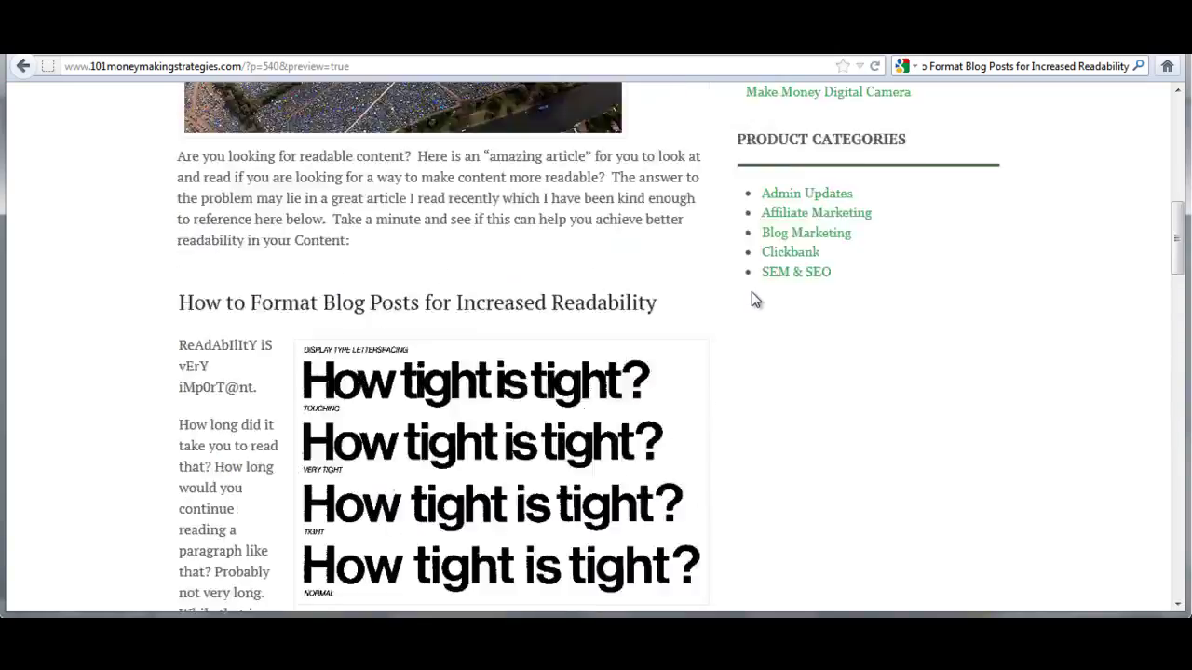
scroll(753, 294, "up", 3)
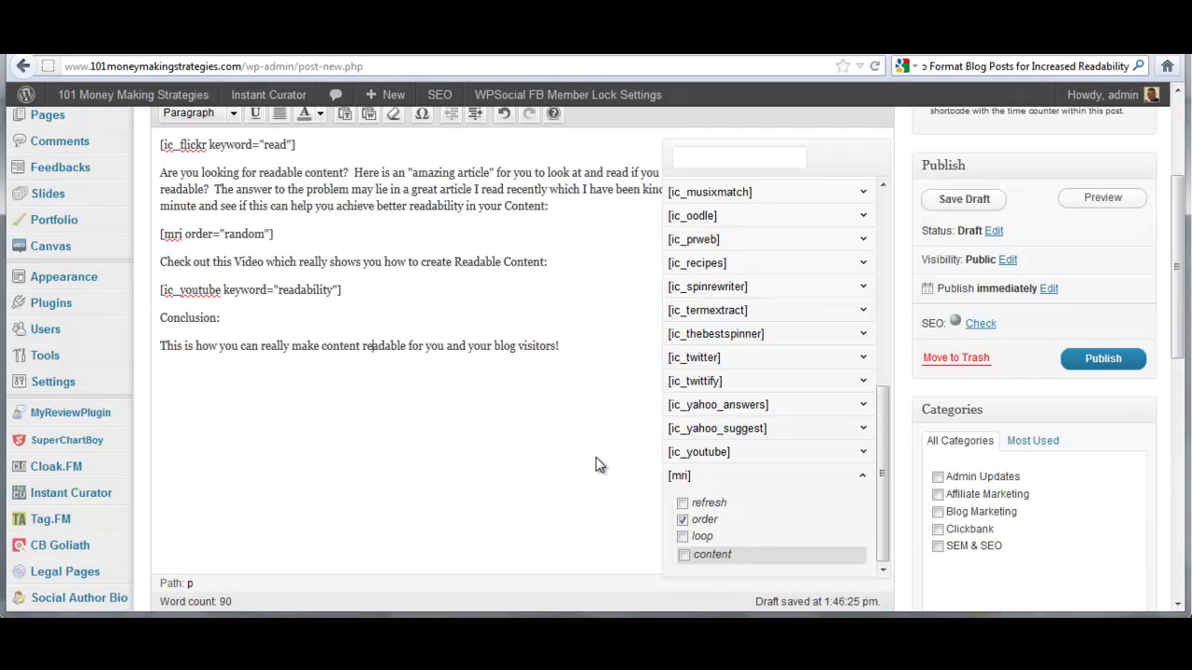
Collapse the mri shortcode's options in the post editor and bring the editor's formatting tools into view
left_click(864, 478)
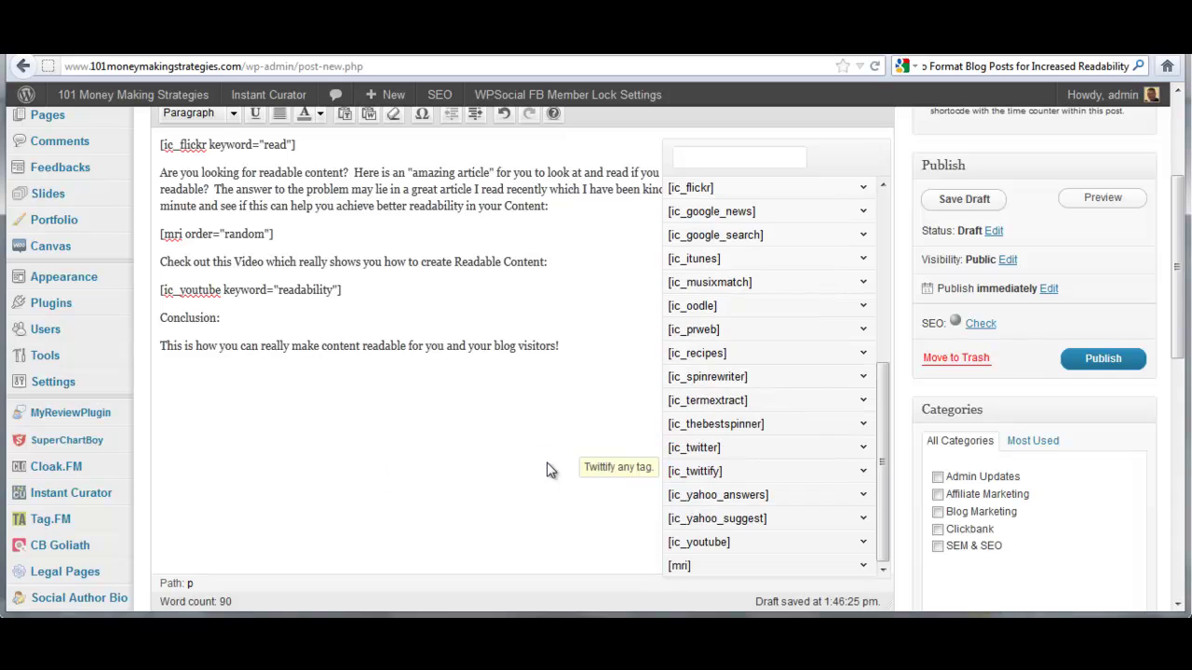
scroll(230, 468, "up", 1)
scroll(230, 468, "up", 2)
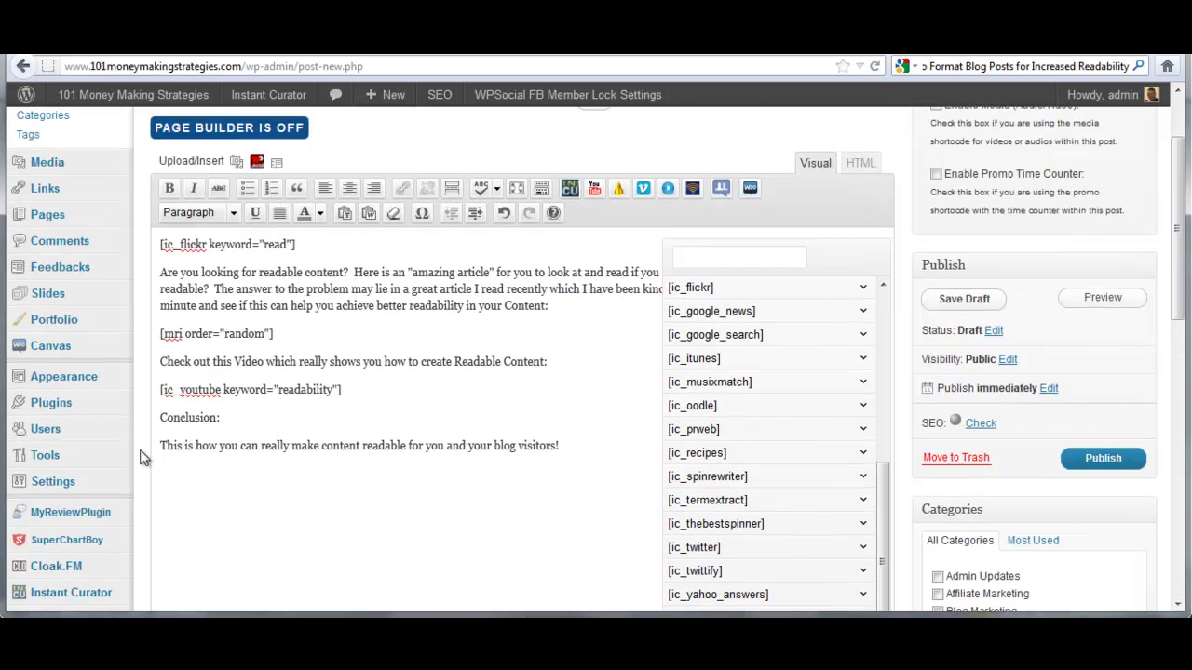